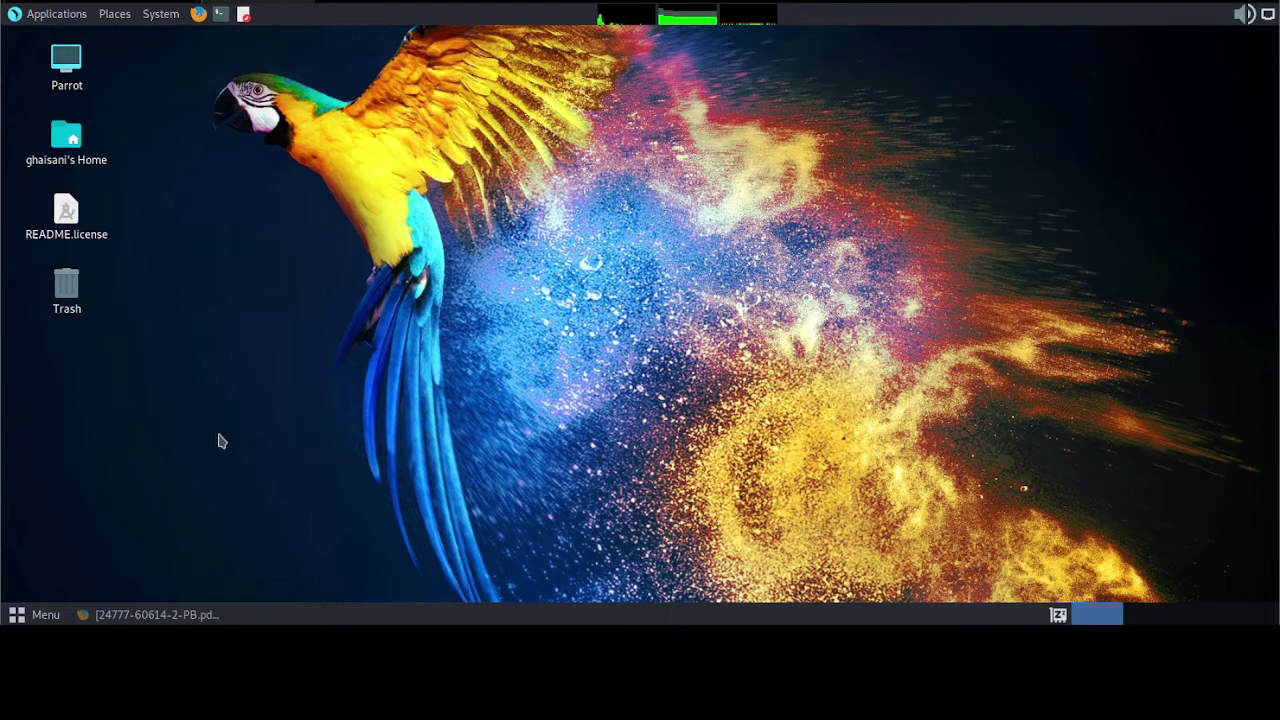
- Switch to Firefox, search the web for "owasp zapp" in a new tab and open the OWASP ZAP website
left_click(115, 612)
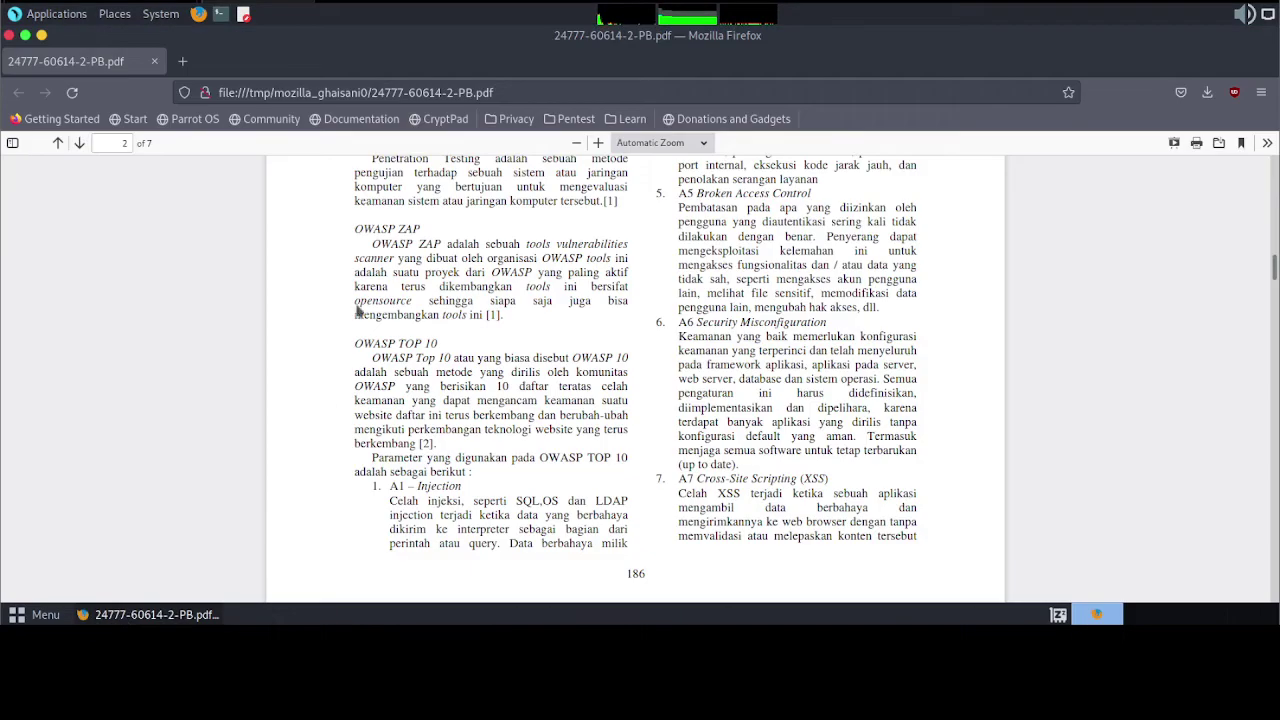
left_click(182, 61)
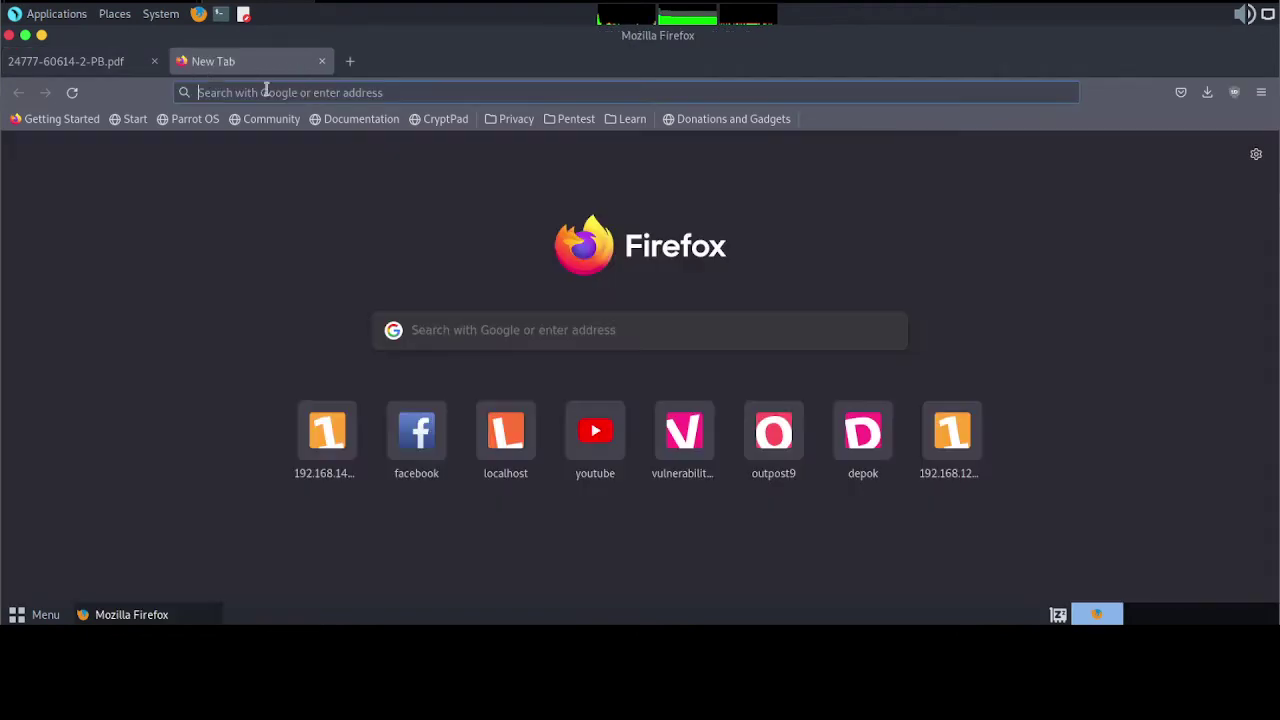
type("owasp ")
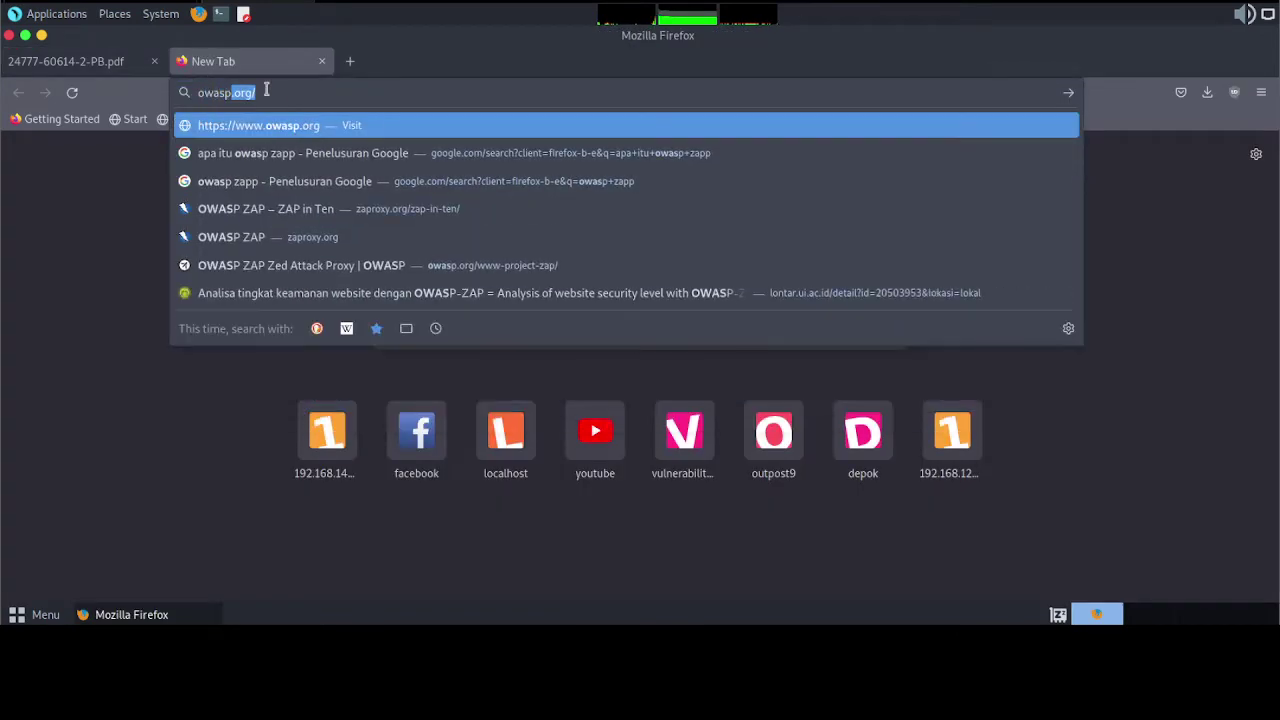
type("zapp")
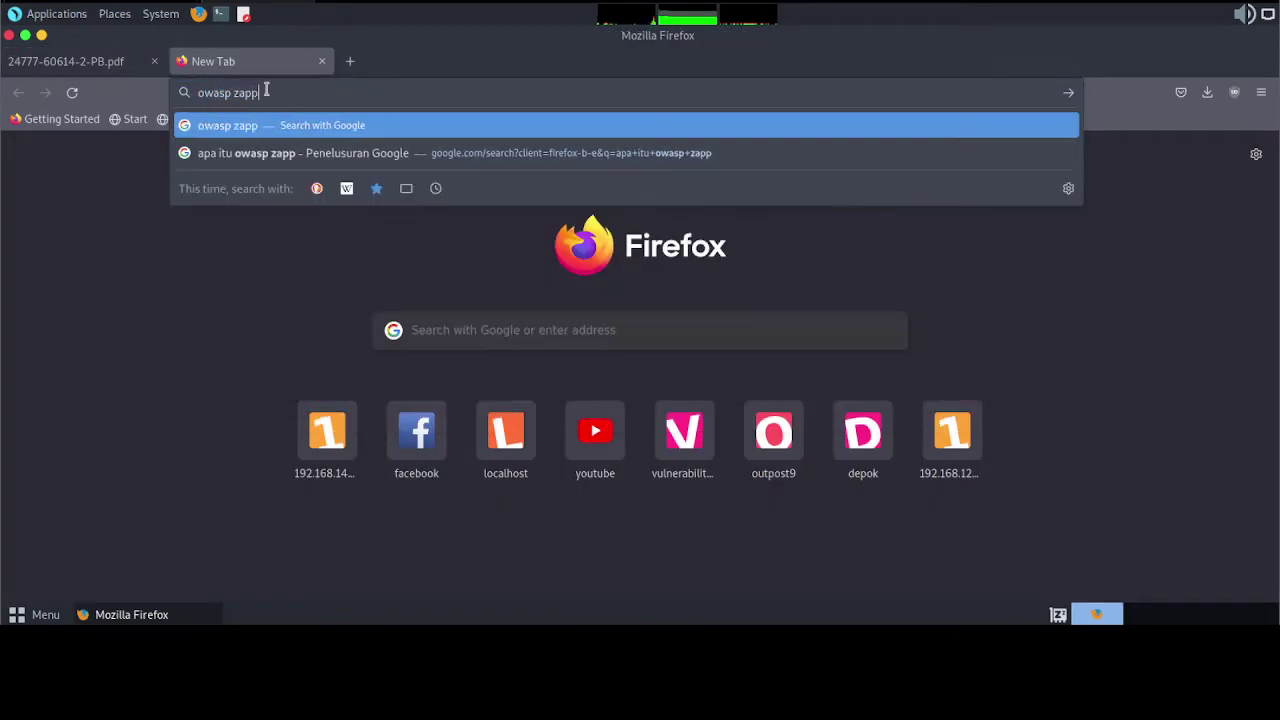
key("Return")
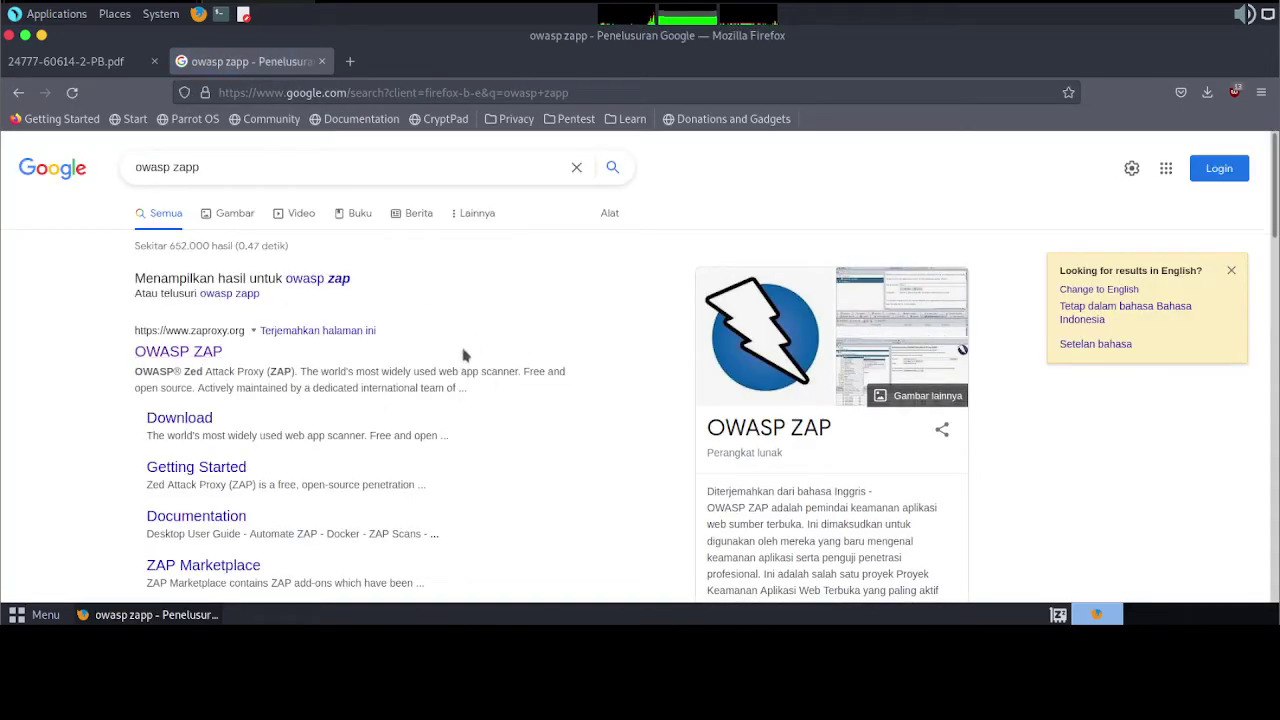
left_click(185, 356)
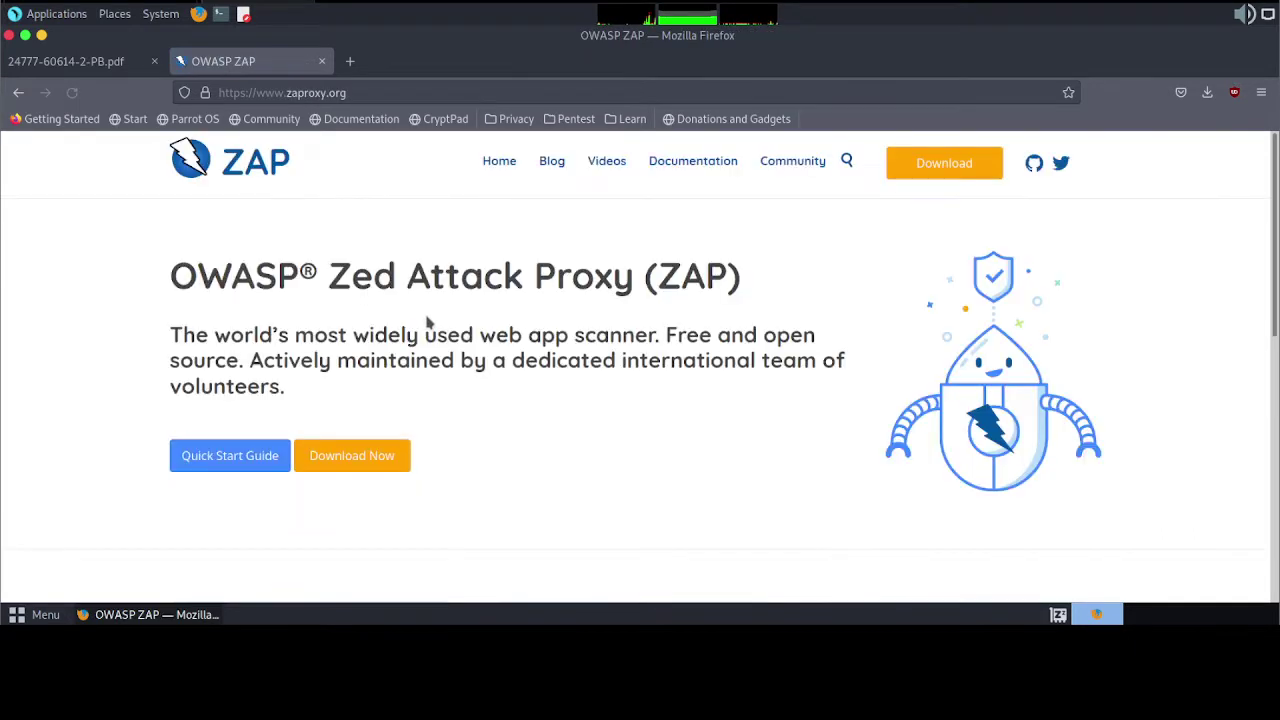
- Look over the ZAP home page, including its introduction and the Intro, Automate and Marketplace sections
scroll(648, 328, "down", 3)
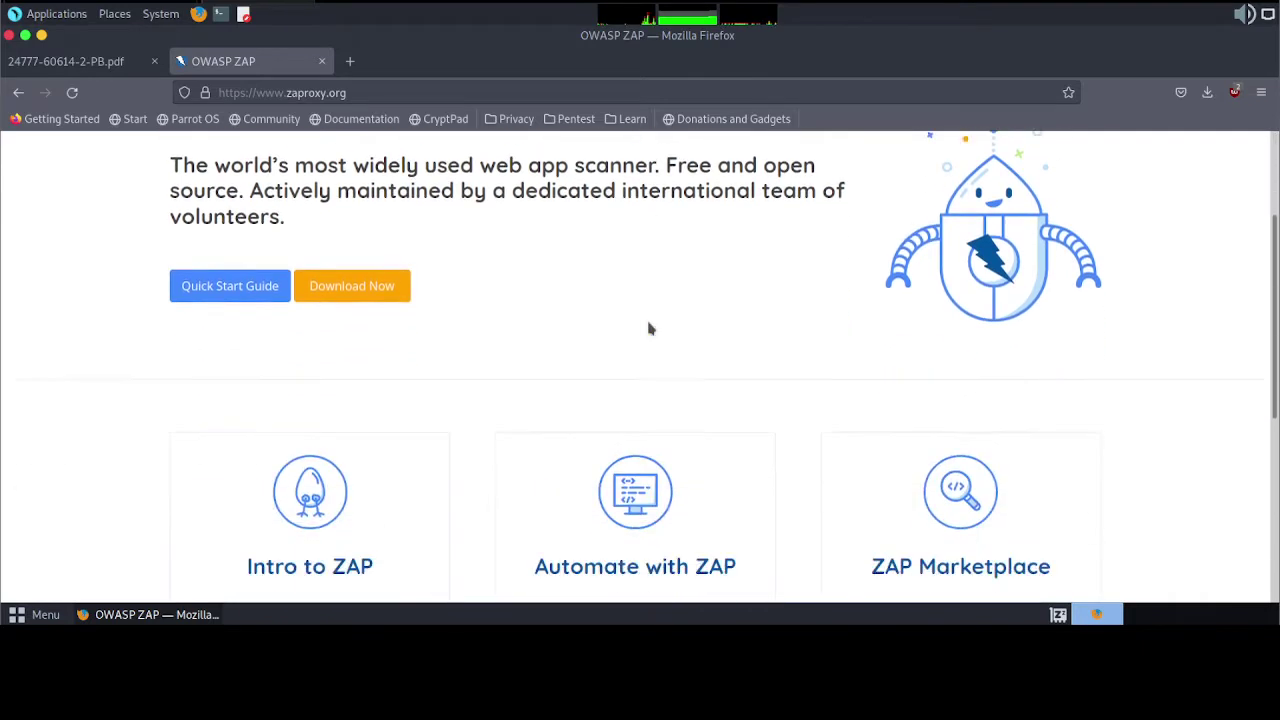
scroll(648, 328, "up", 3)
scroll(646, 326, "down", 2)
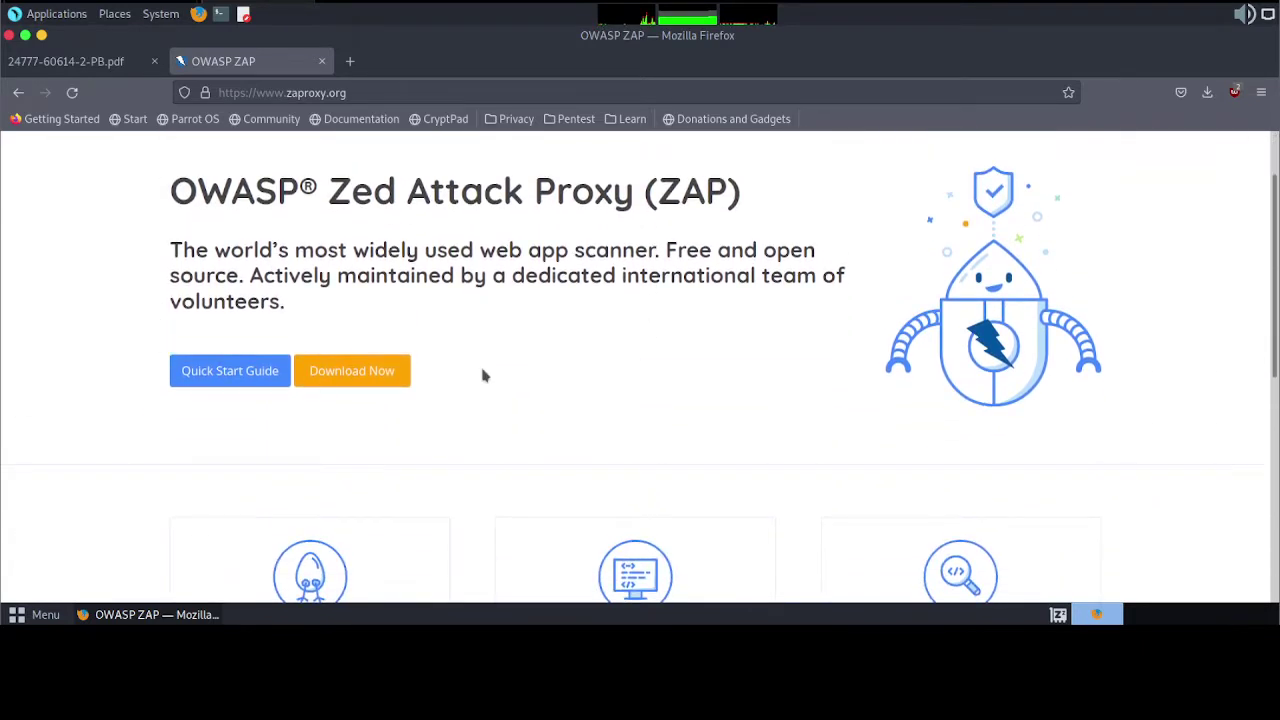
scroll(494, 326, "down", 3)
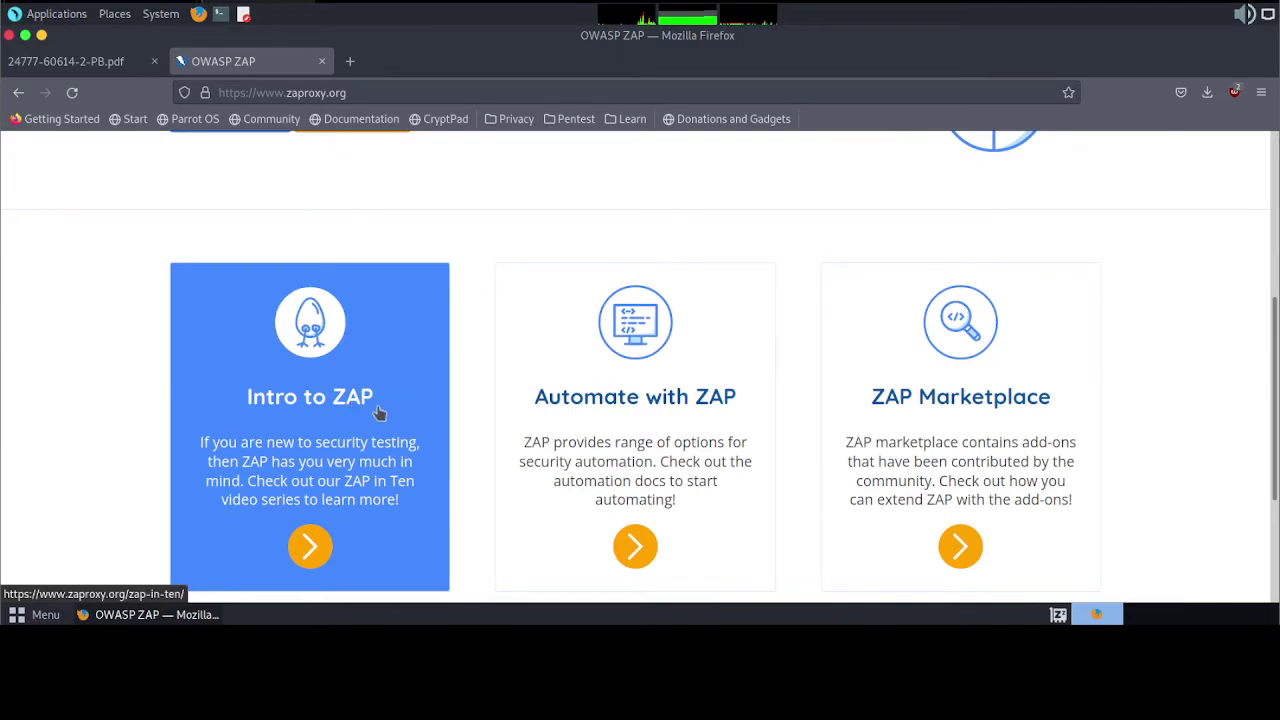
scroll(379, 413, "down", 2)
scroll(840, 332, "up", 5)
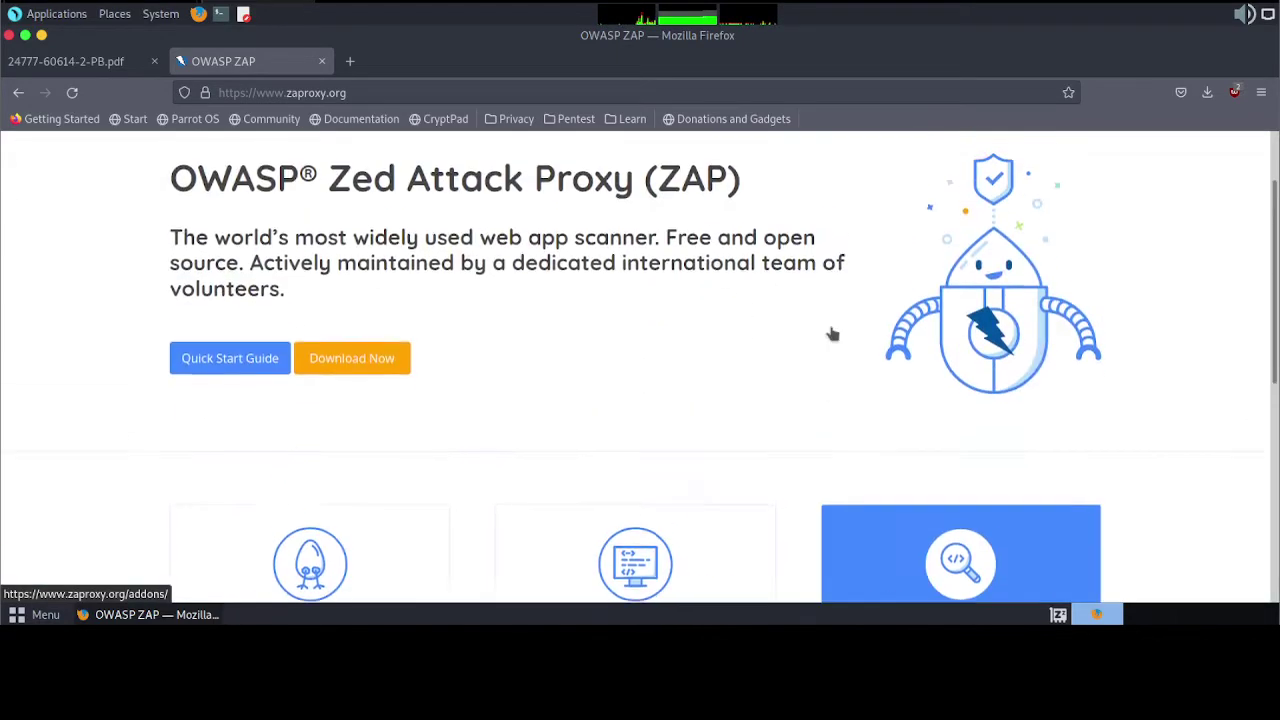
scroll(832, 333, "up", 2)
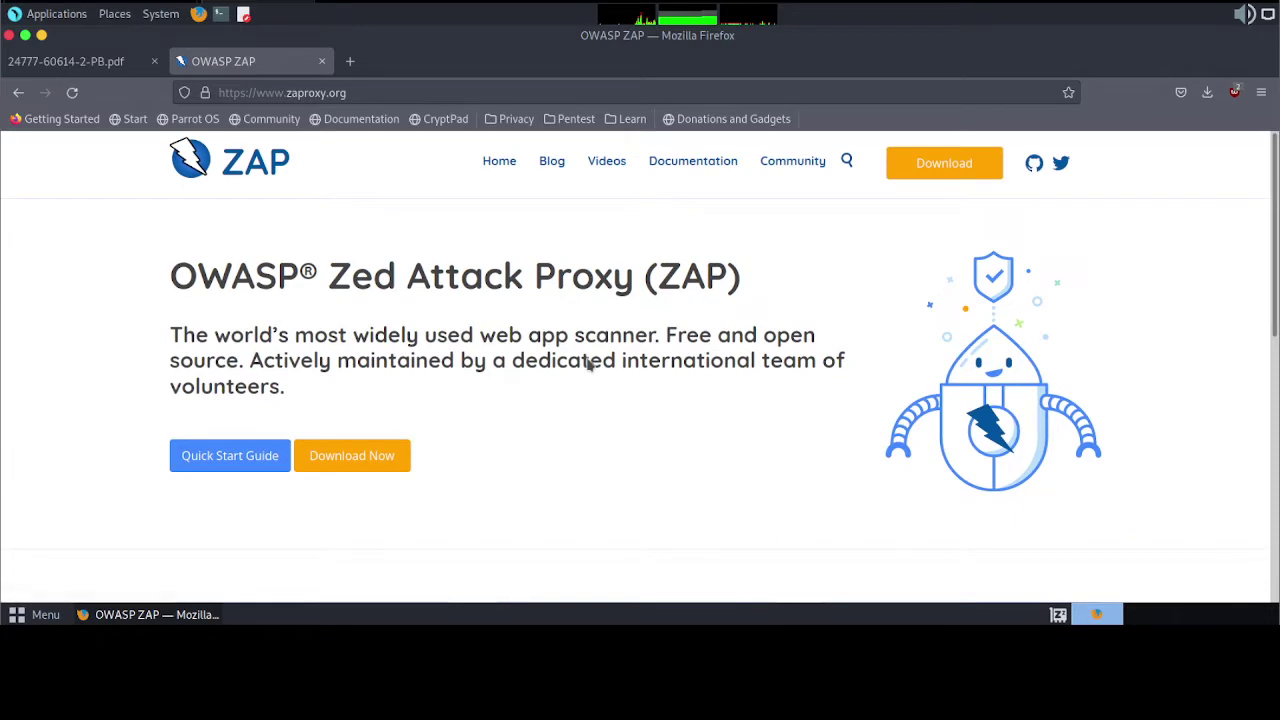
- Open the ZAP download page and review the ZAP 2.11.1 installers and packages offered for each operating system
left_click(257, 165)
left_click(966, 170)
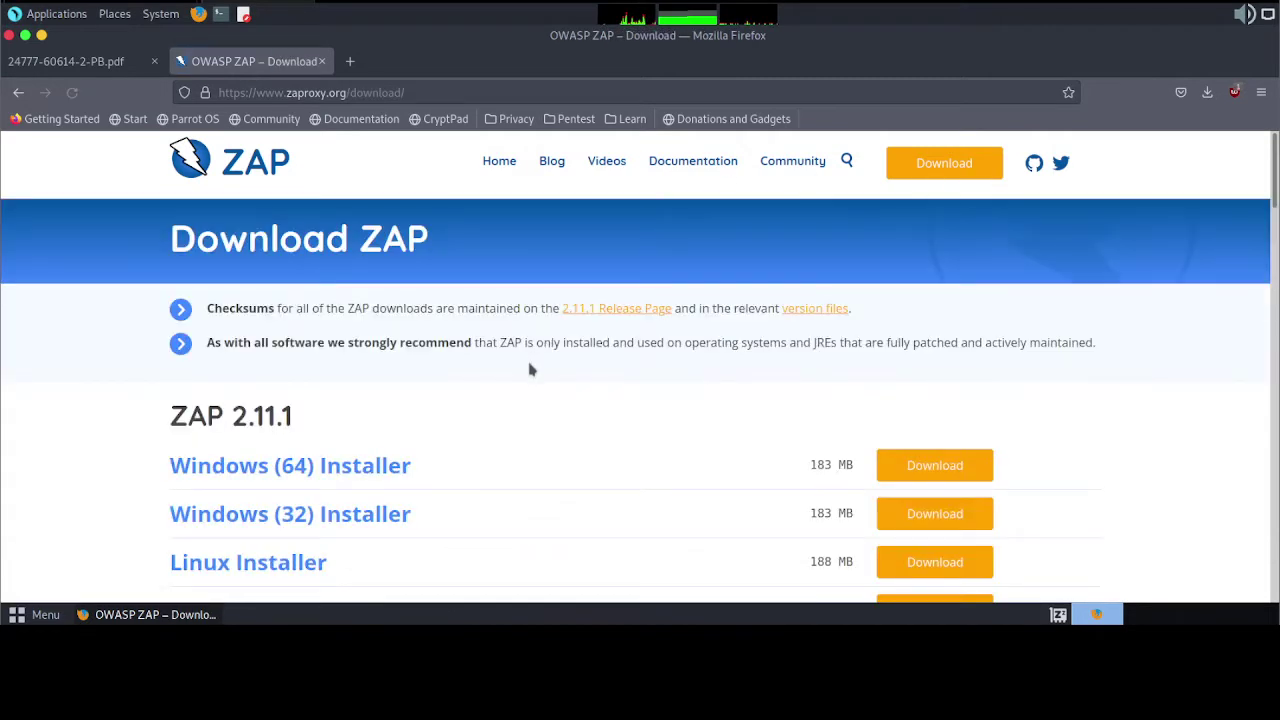
scroll(531, 370, "down", 3)
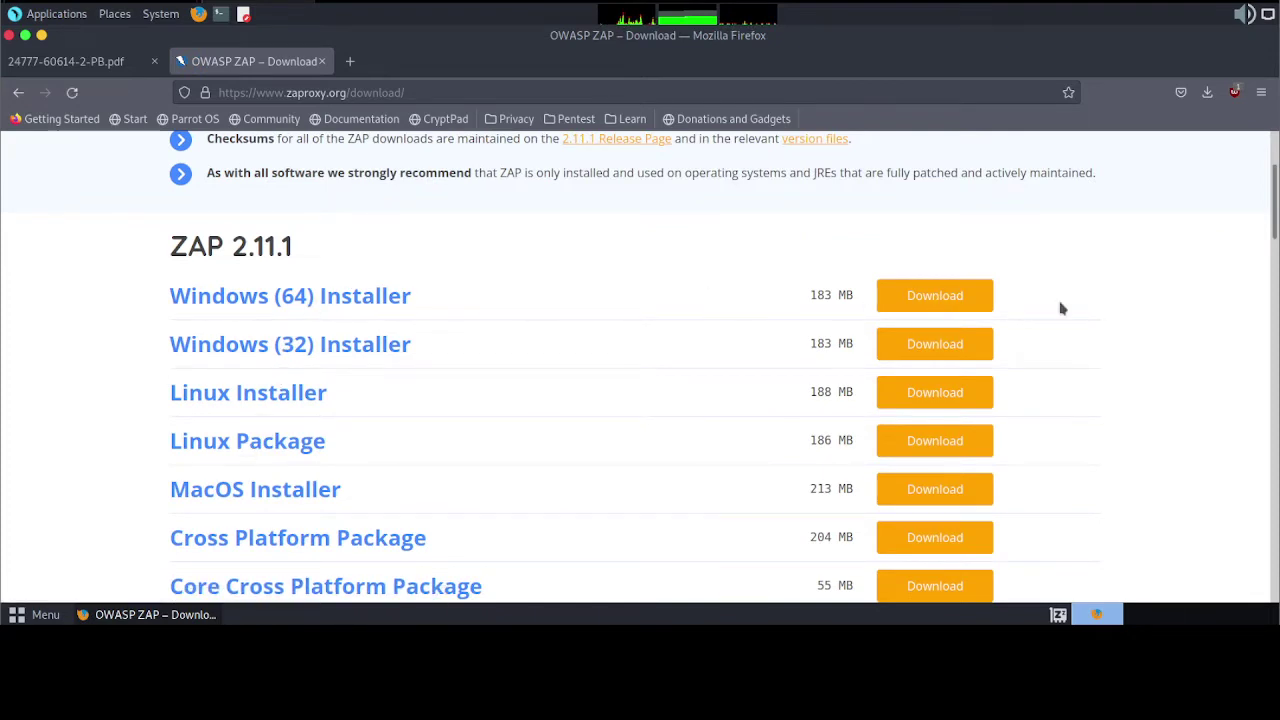
scroll(741, 368, "down", 3)
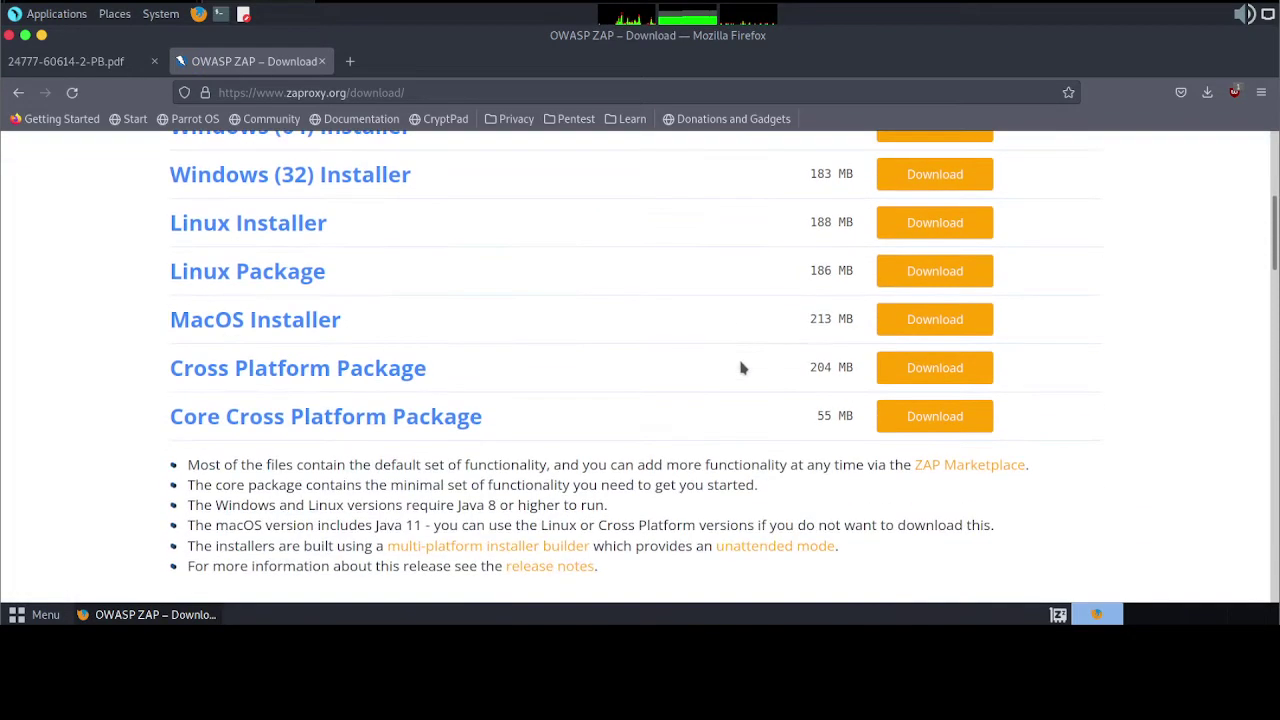
scroll(741, 368, "up", 3)
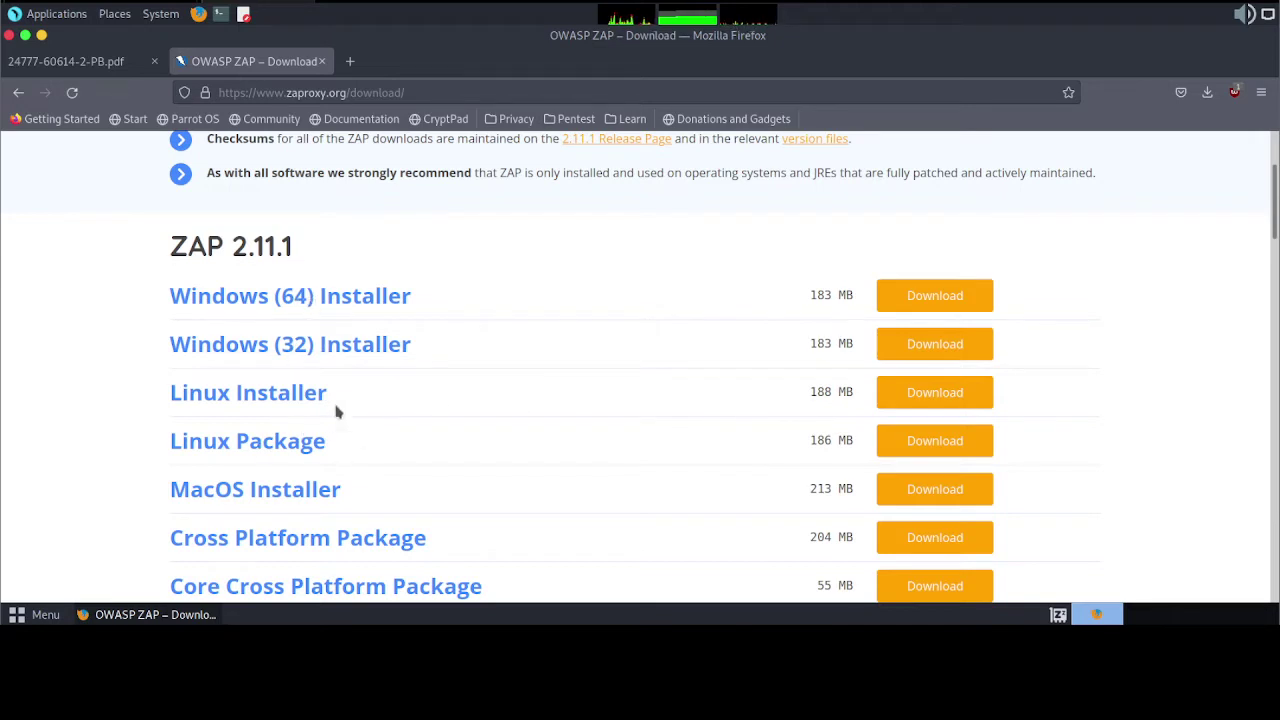
scroll(499, 427, "down", 3)
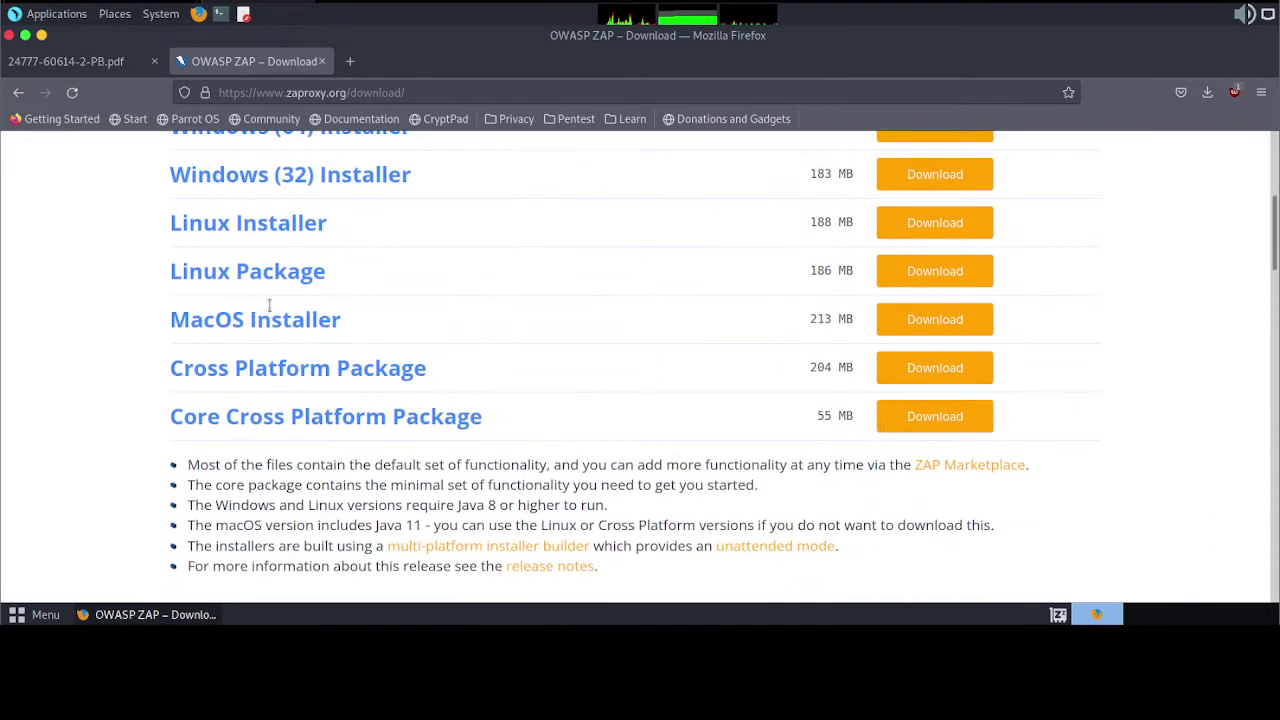
scroll(617, 342, "up", 6)
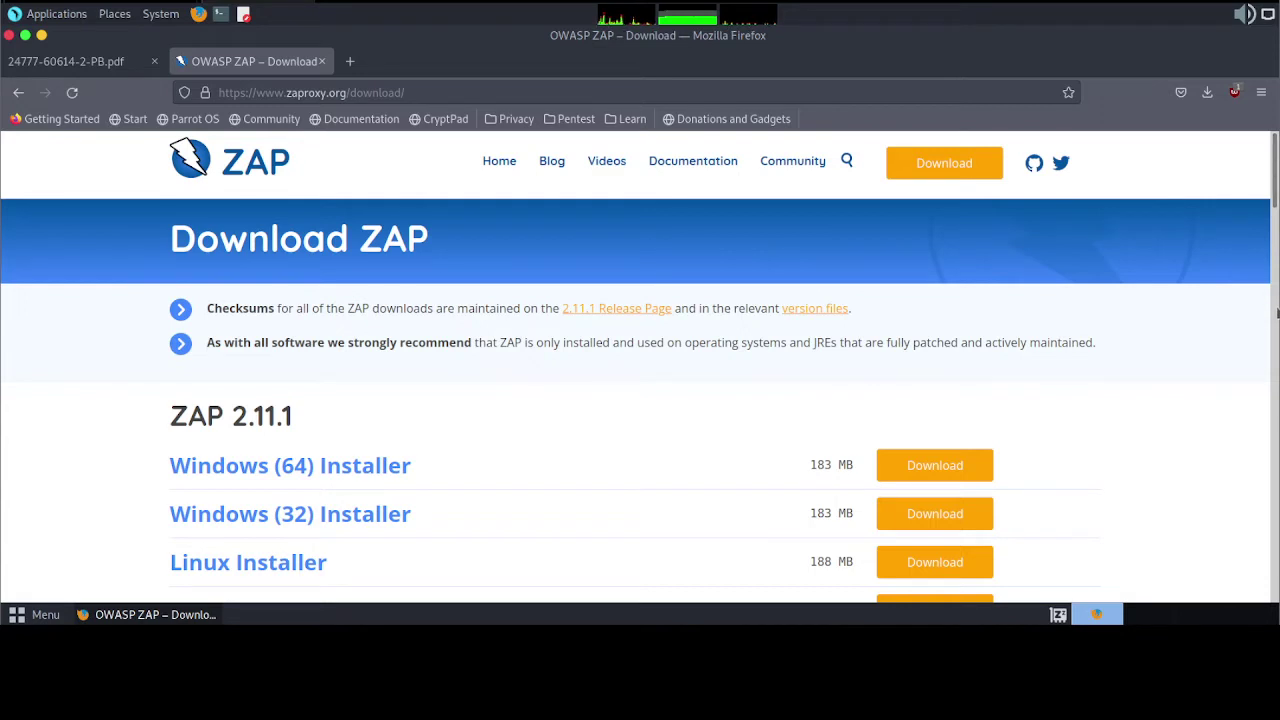
left_click(1277, 313)
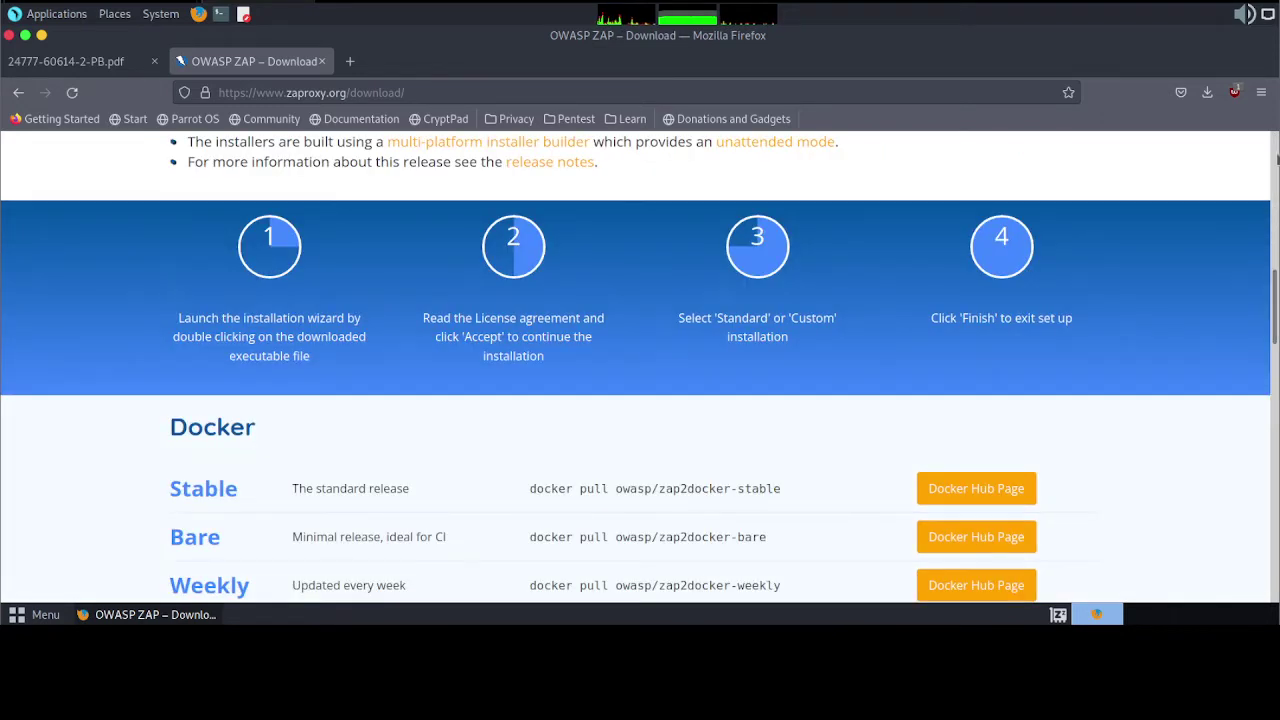
left_click(1277, 157)
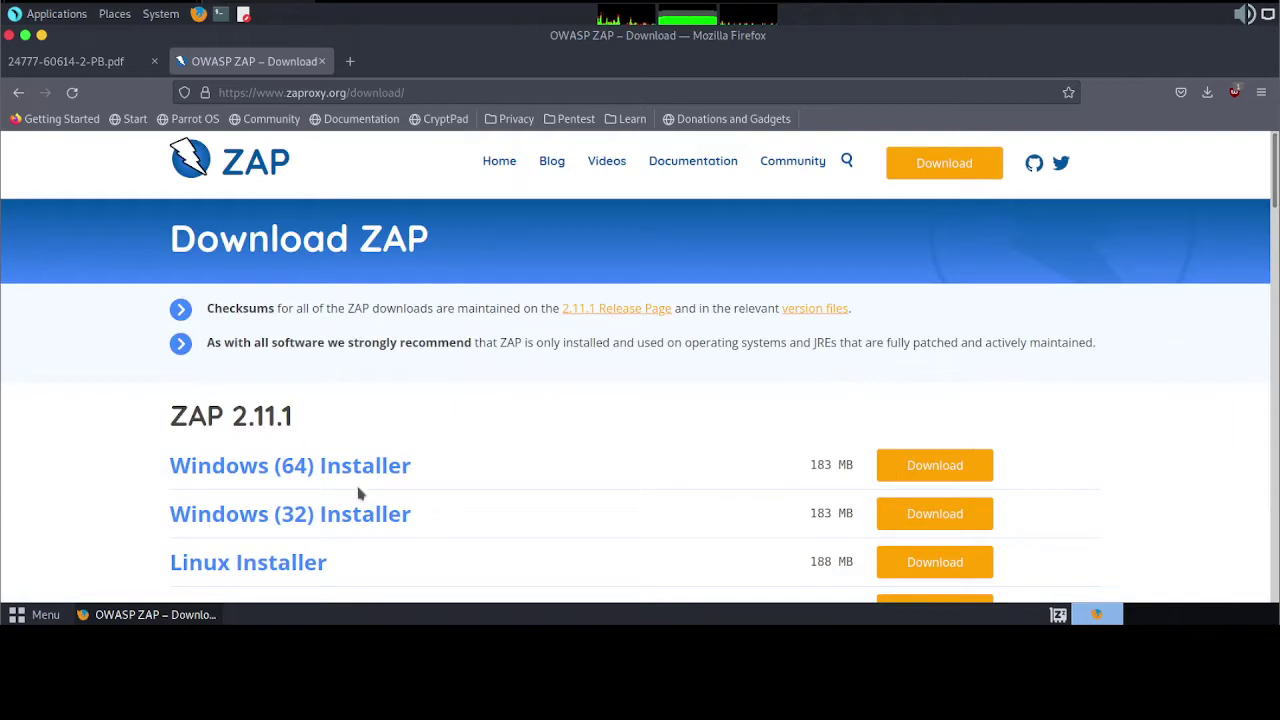
left_click(103, 65)
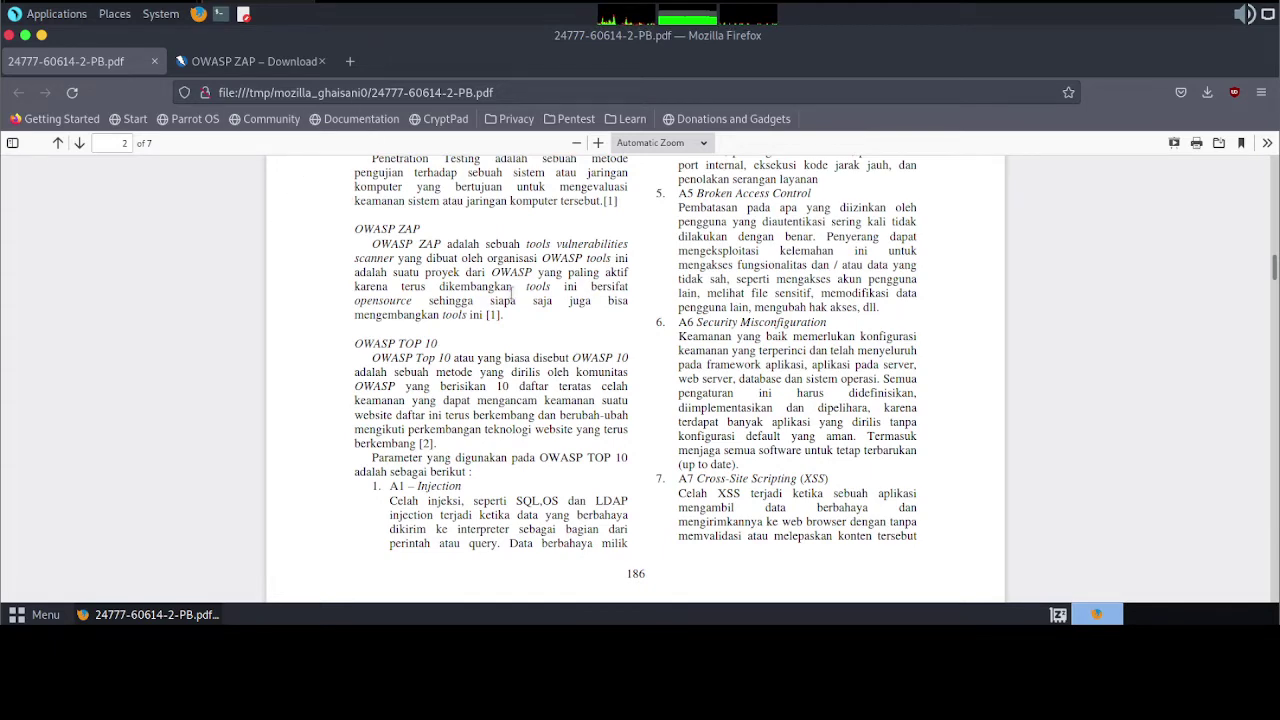
scroll(513, 293, "up", 3)
scroll(512, 293, "down", 4)
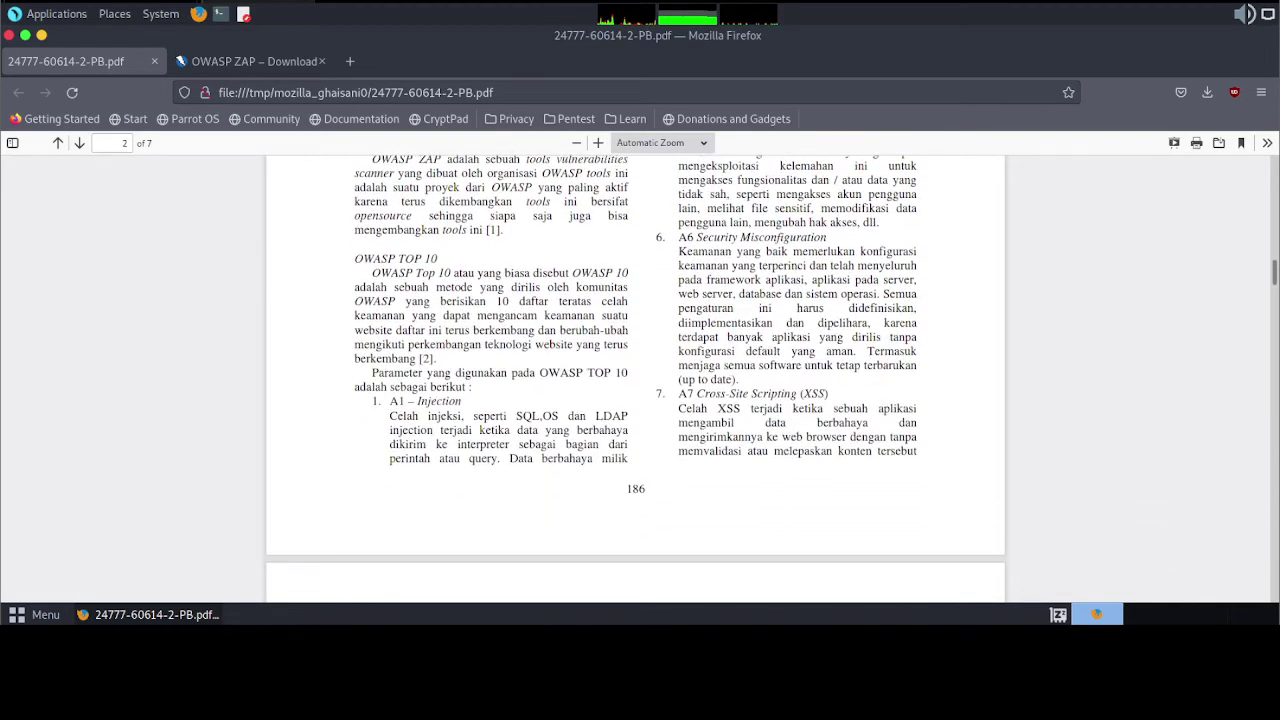
scroll(434, 230, "up", 2)
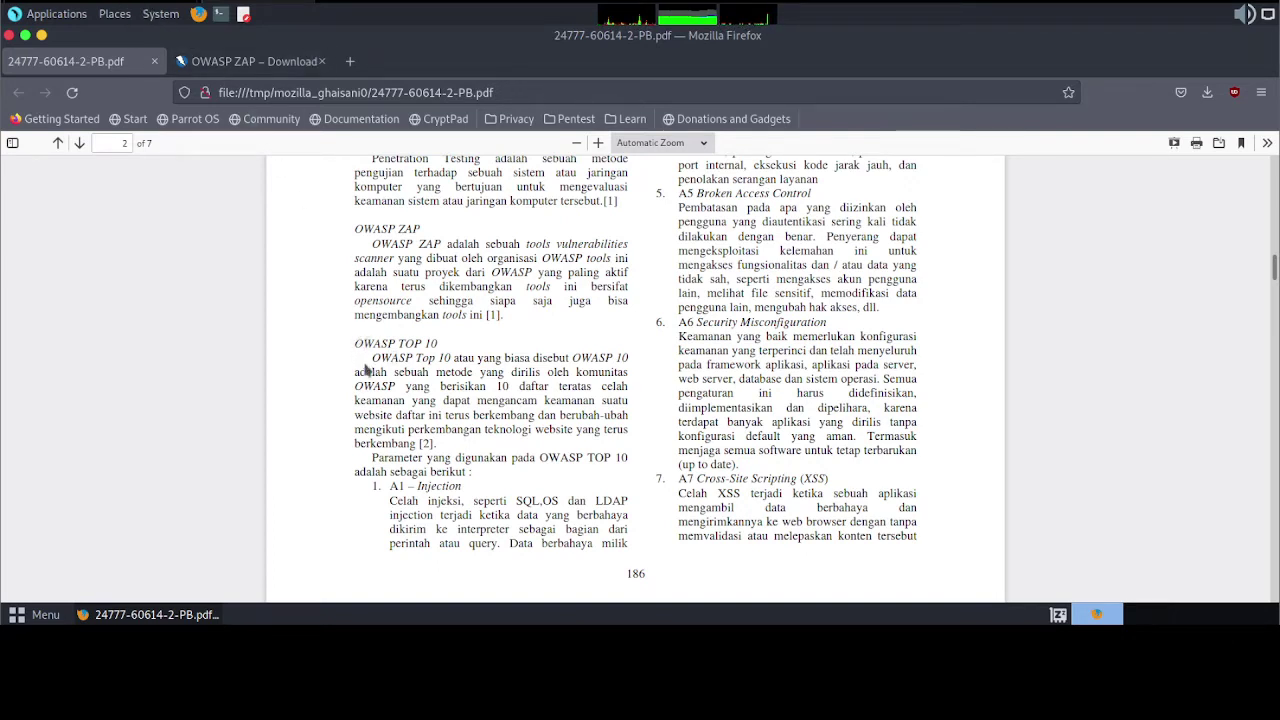
left_click_drag(356, 343, 452, 350)
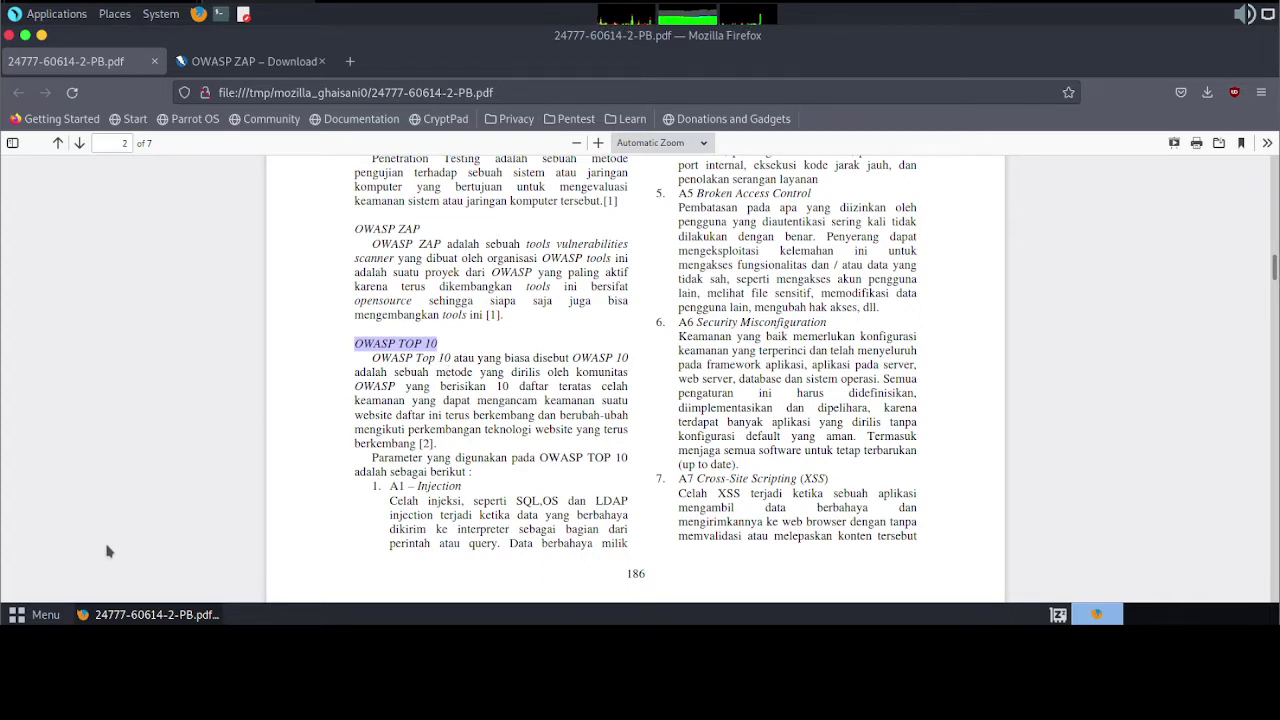
- Find "owasp" among the installed applications, launch owasp-zap and start it without persisting the session
left_click(20, 615)
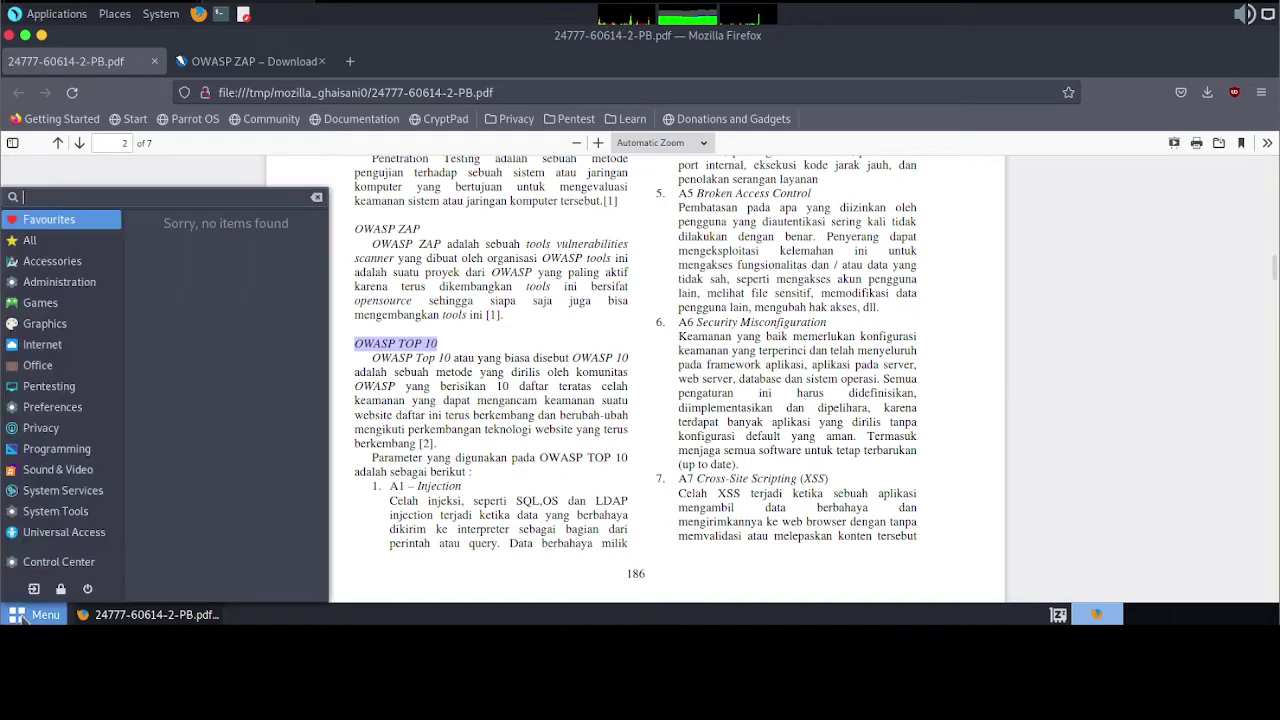
type("owasp")
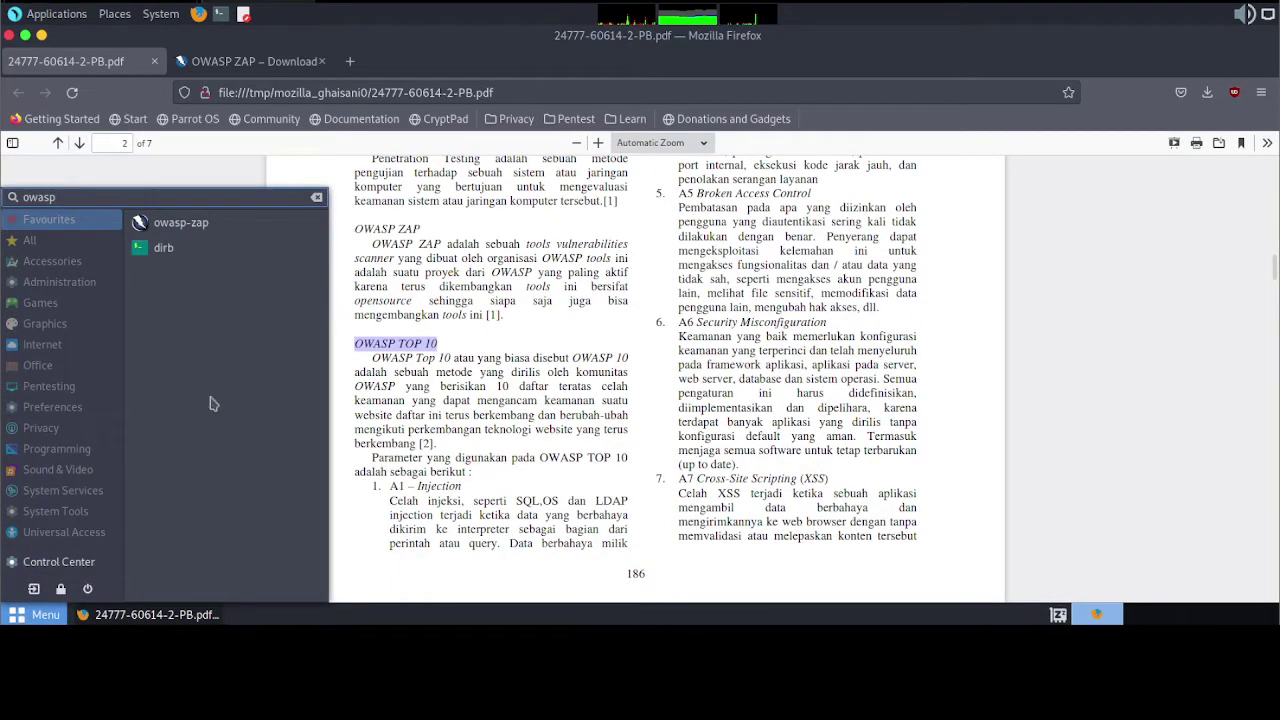
left_click(226, 232)
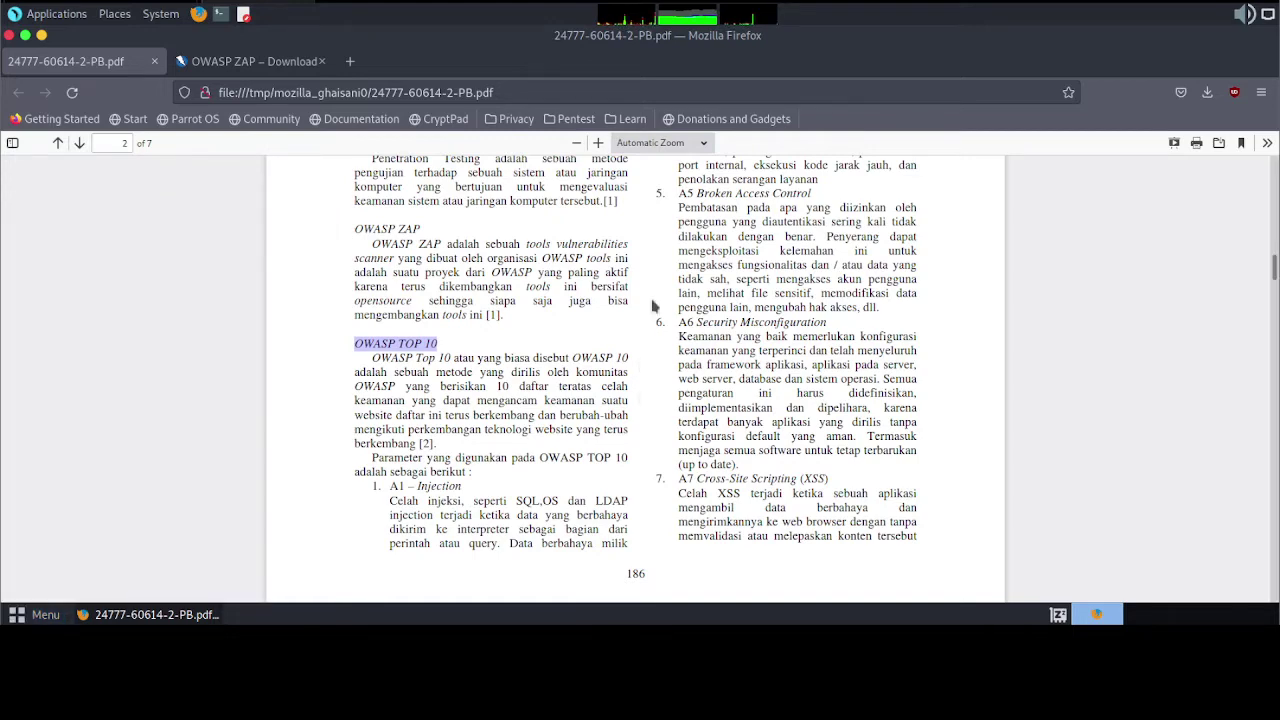
left_click(232, 63)
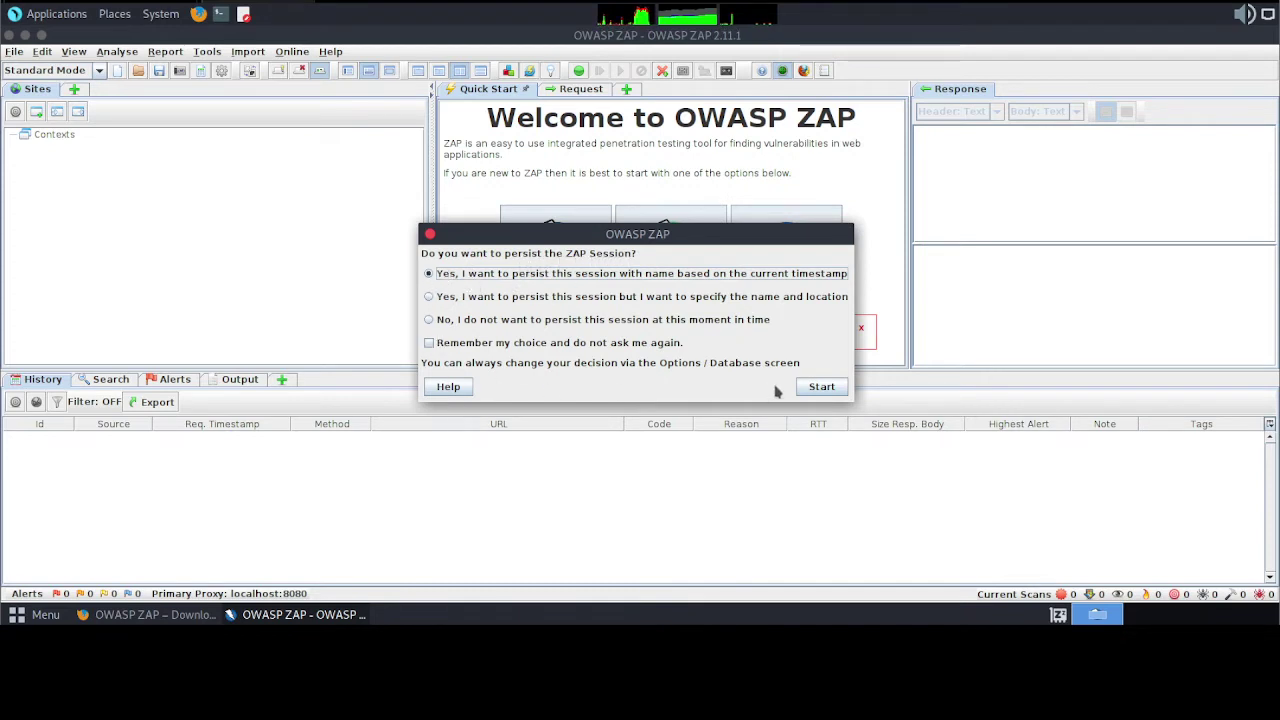
left_click(429, 320)
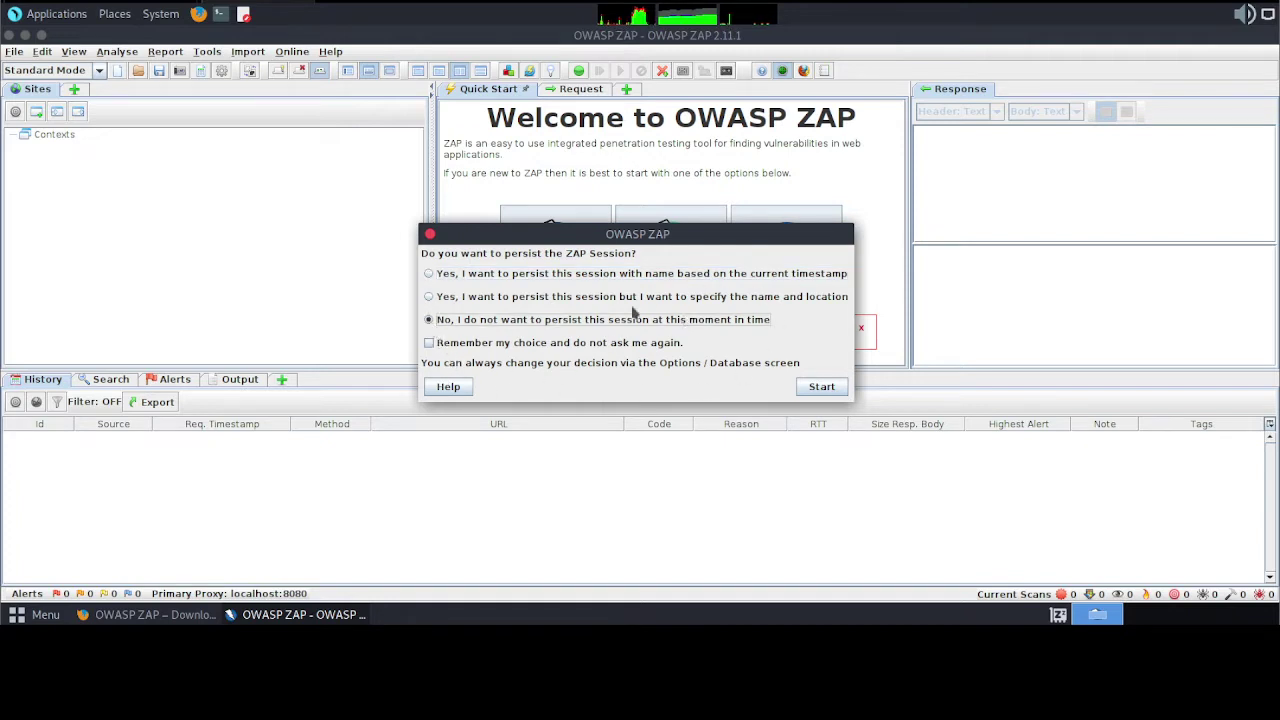
left_click(819, 388)
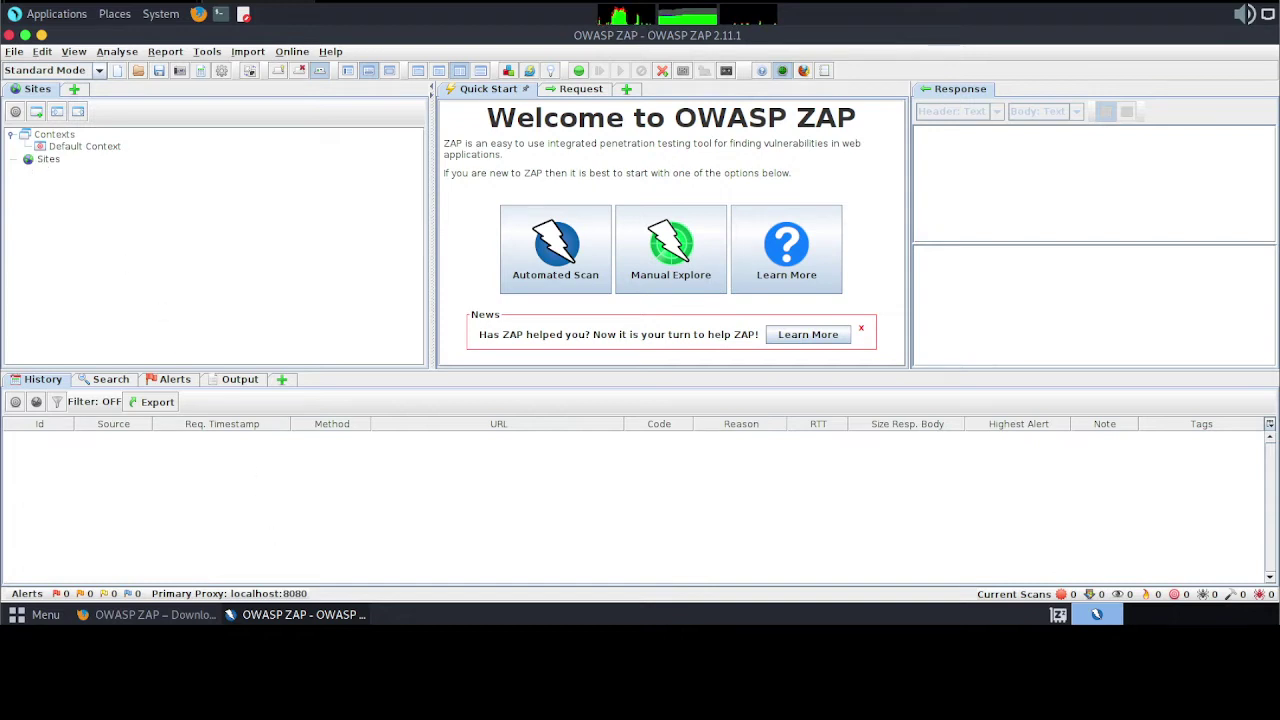
mouse_move(300, 614)
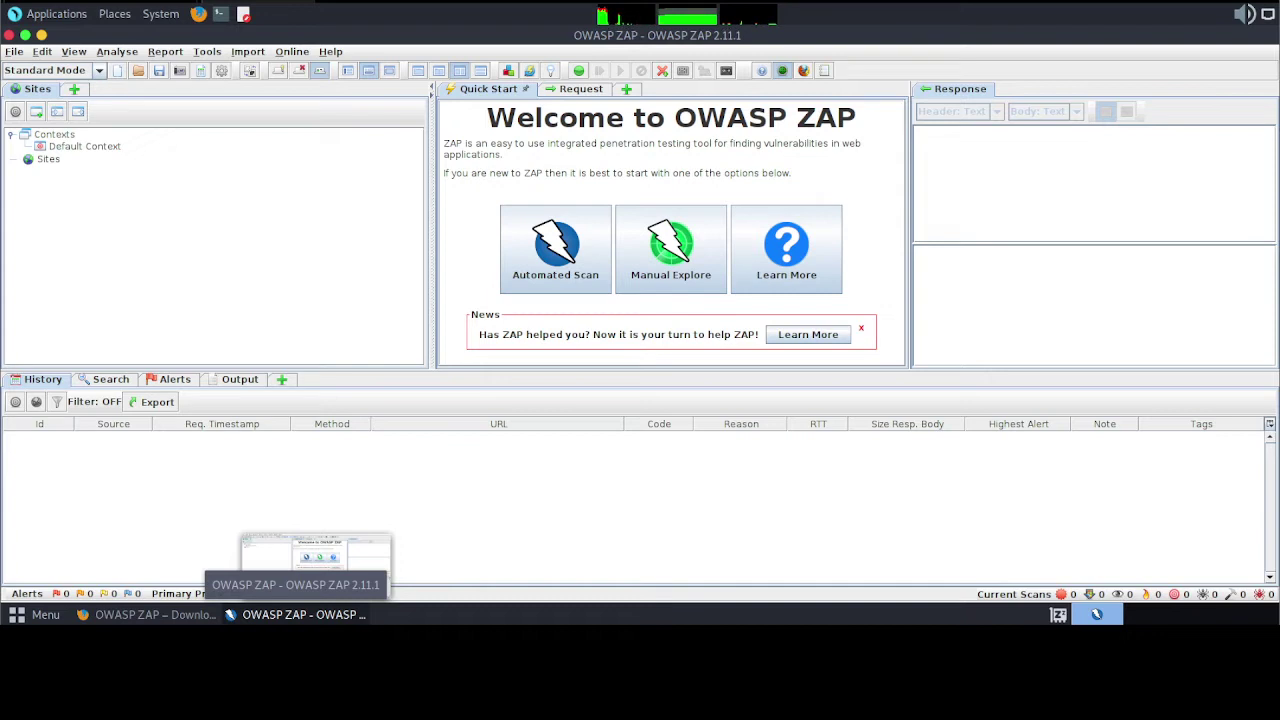
left_click(28, 163)
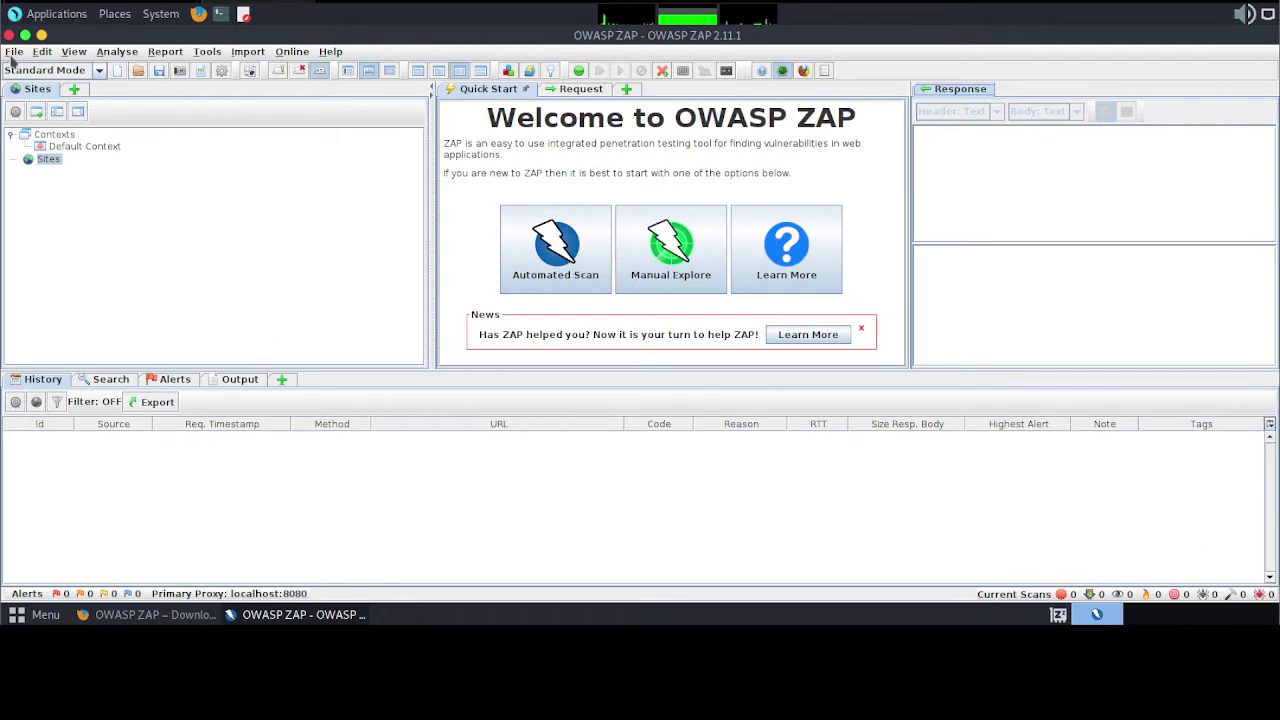
left_click(14, 52)
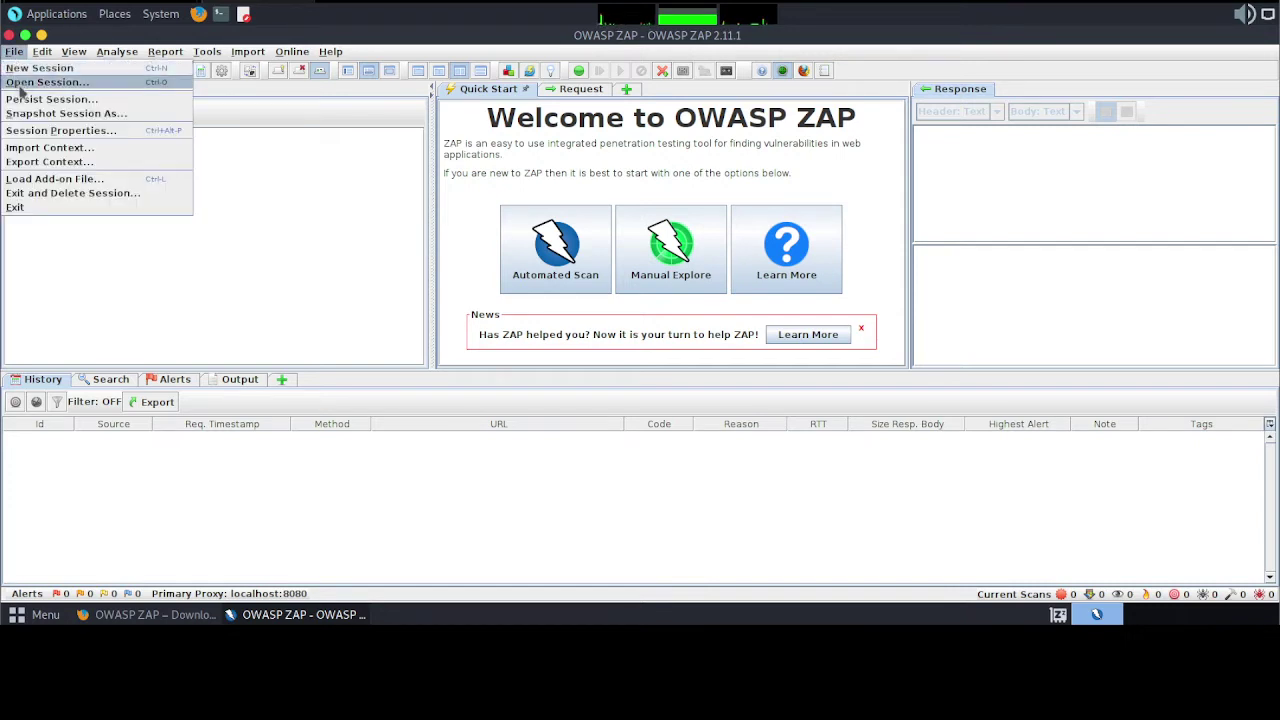
mouse_move(38, 55)
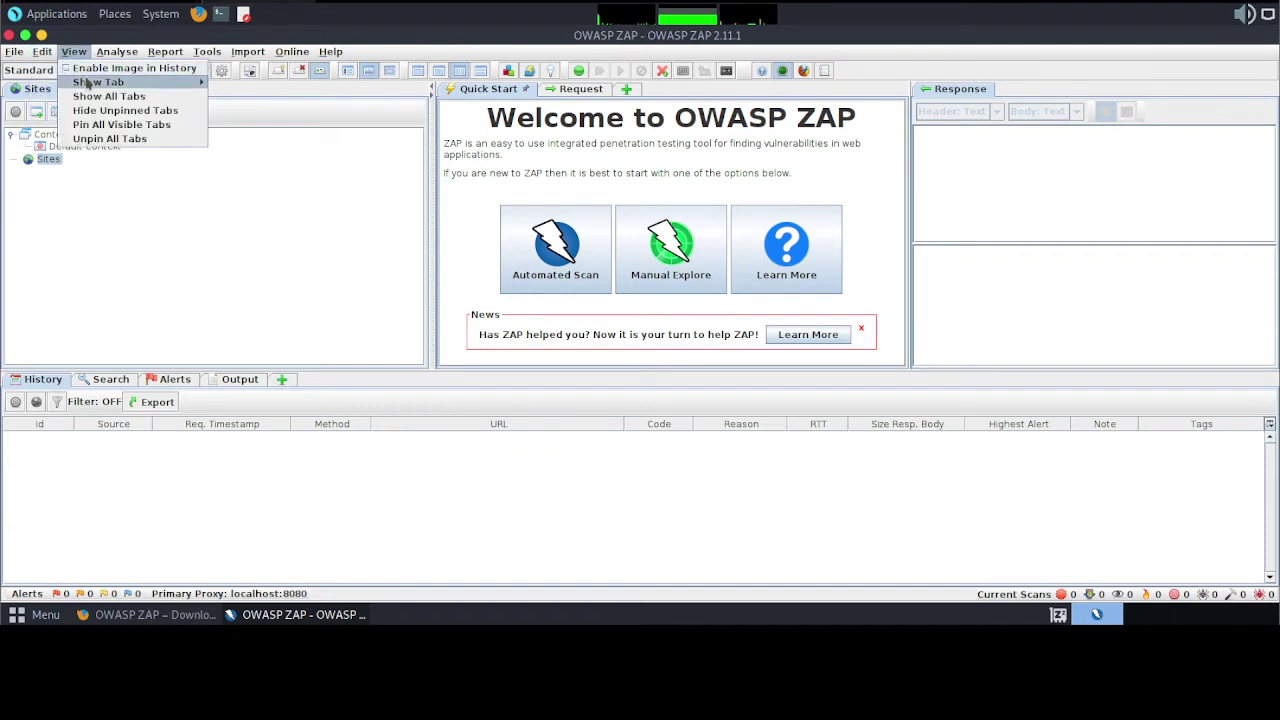
mouse_move(88, 84)
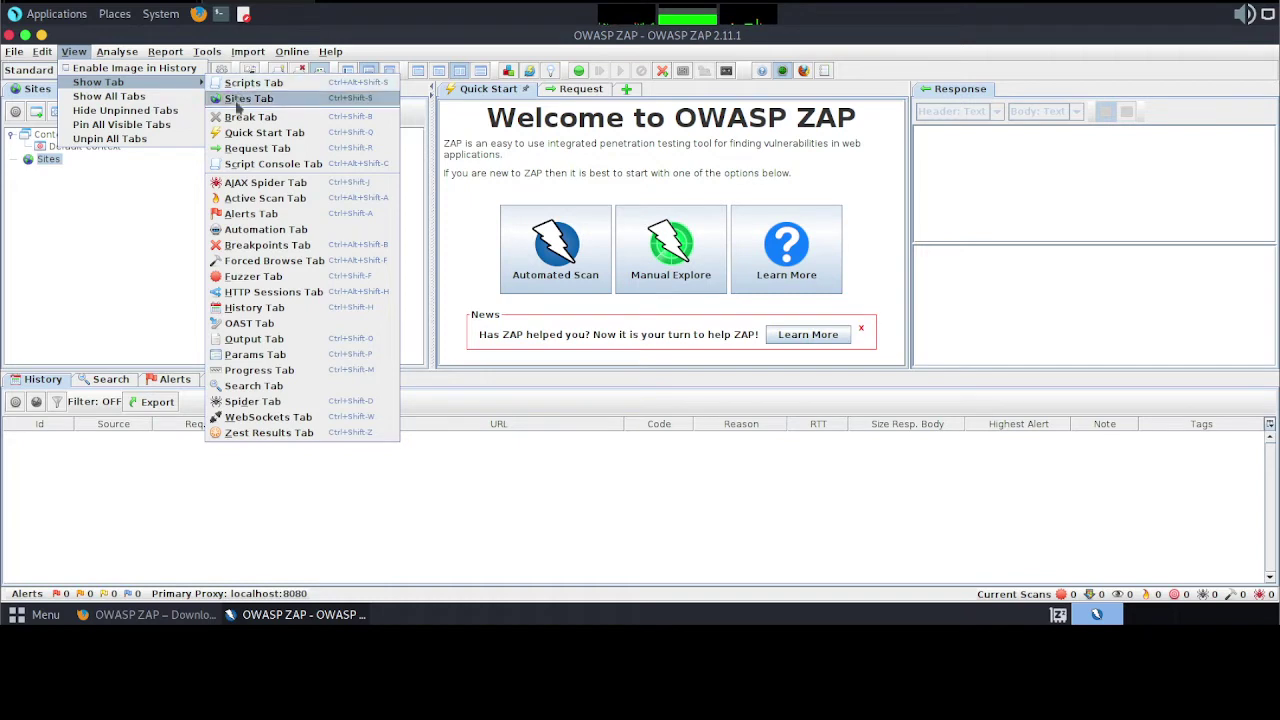
left_click(116, 55)
left_click(116, 55)
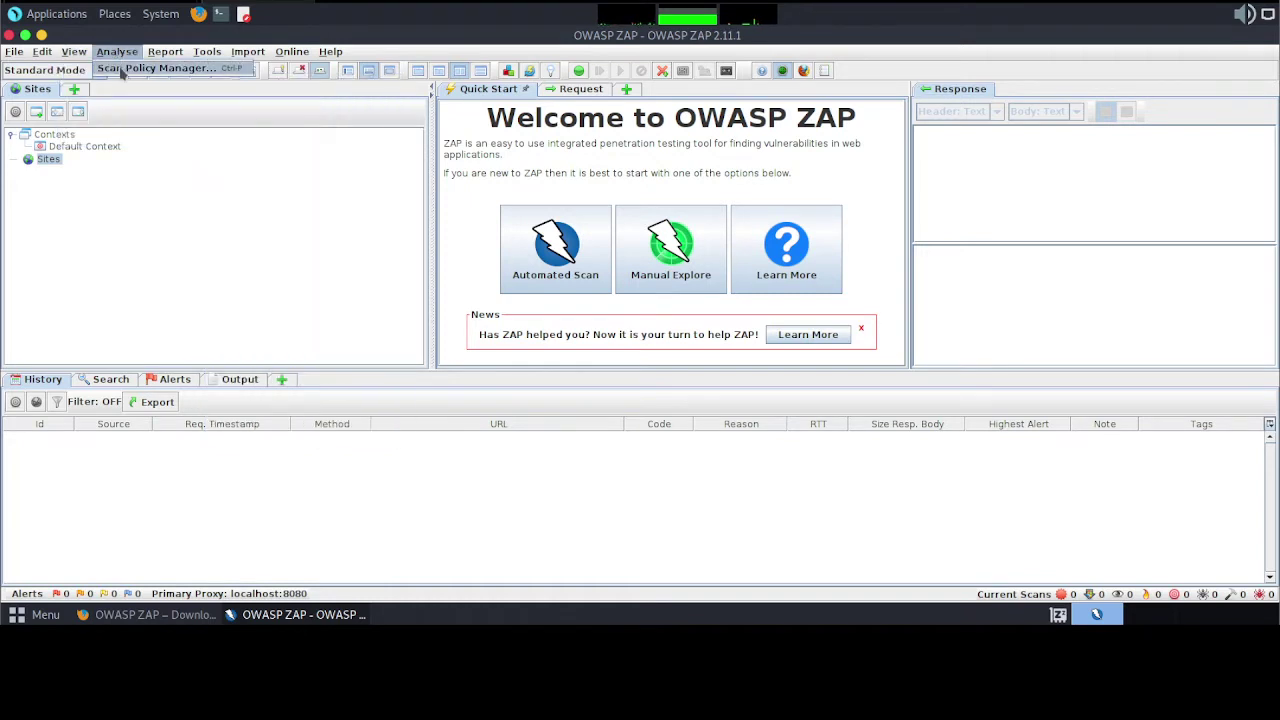
- Start a new policy in the Scan Policy Manager and examine the Client Browser, Information Gathering and Injection tests
left_click(150, 68)
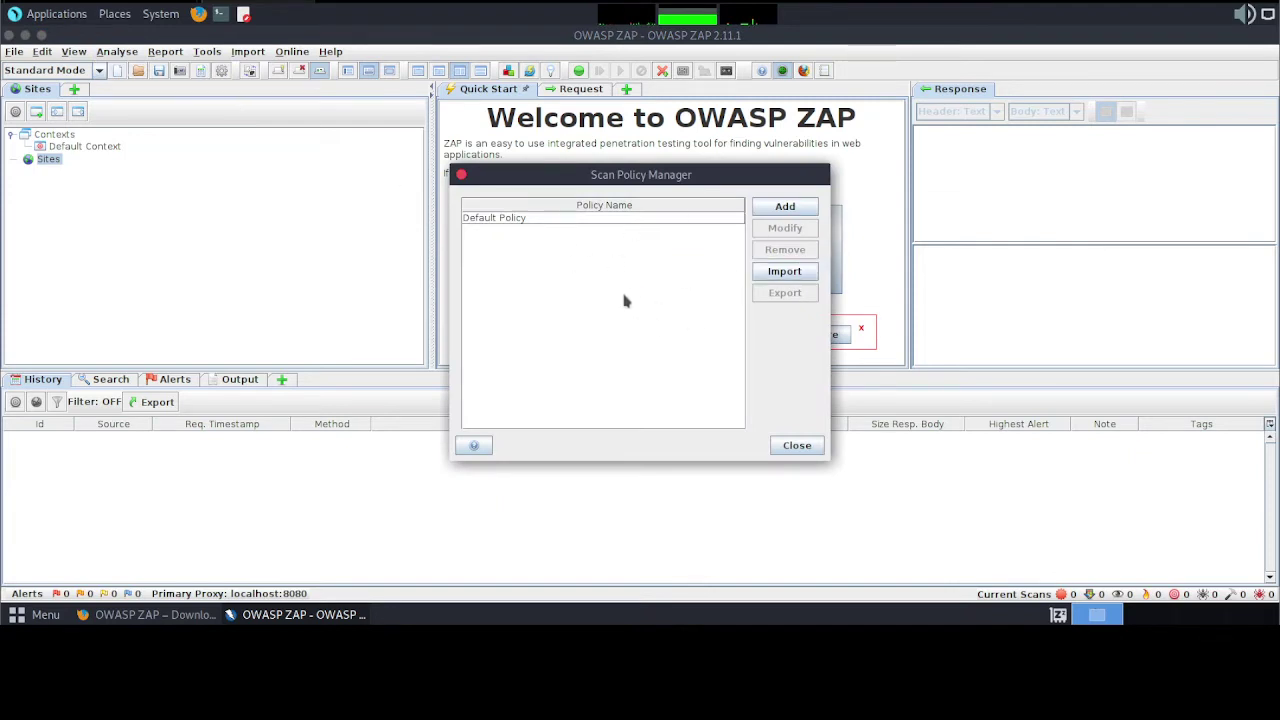
left_click(770, 213)
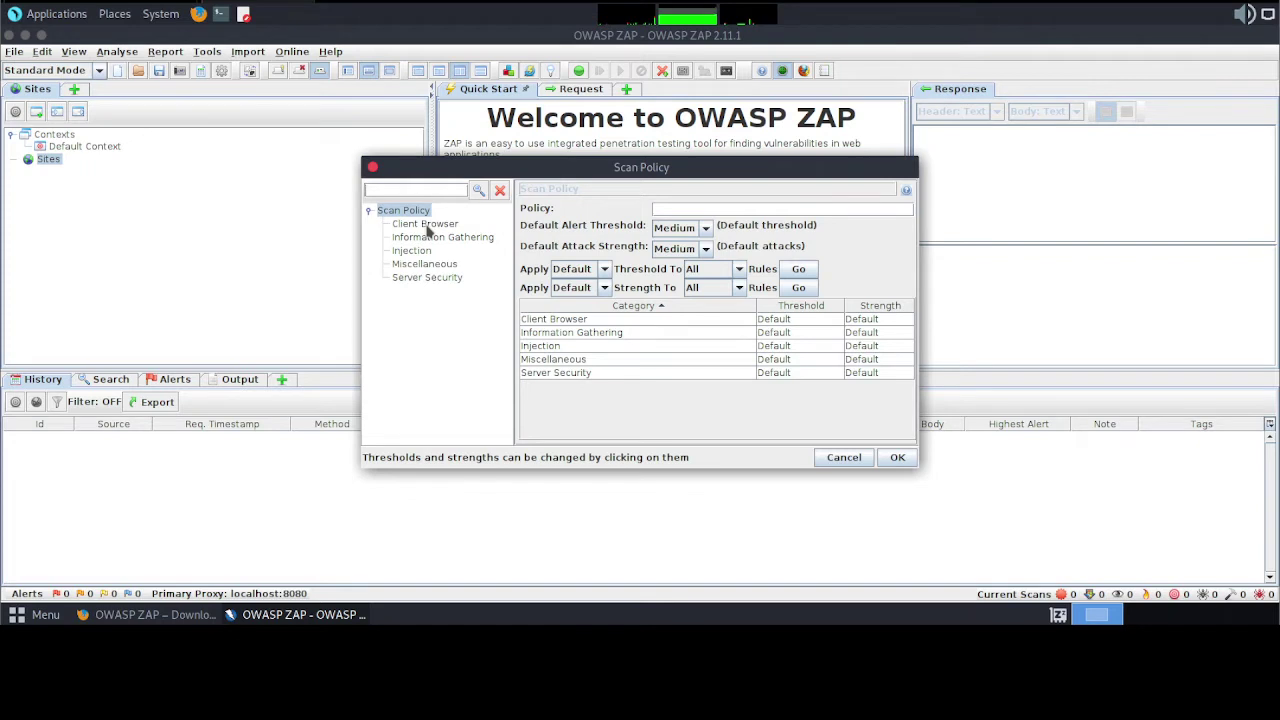
left_click(428, 226)
left_click(433, 239)
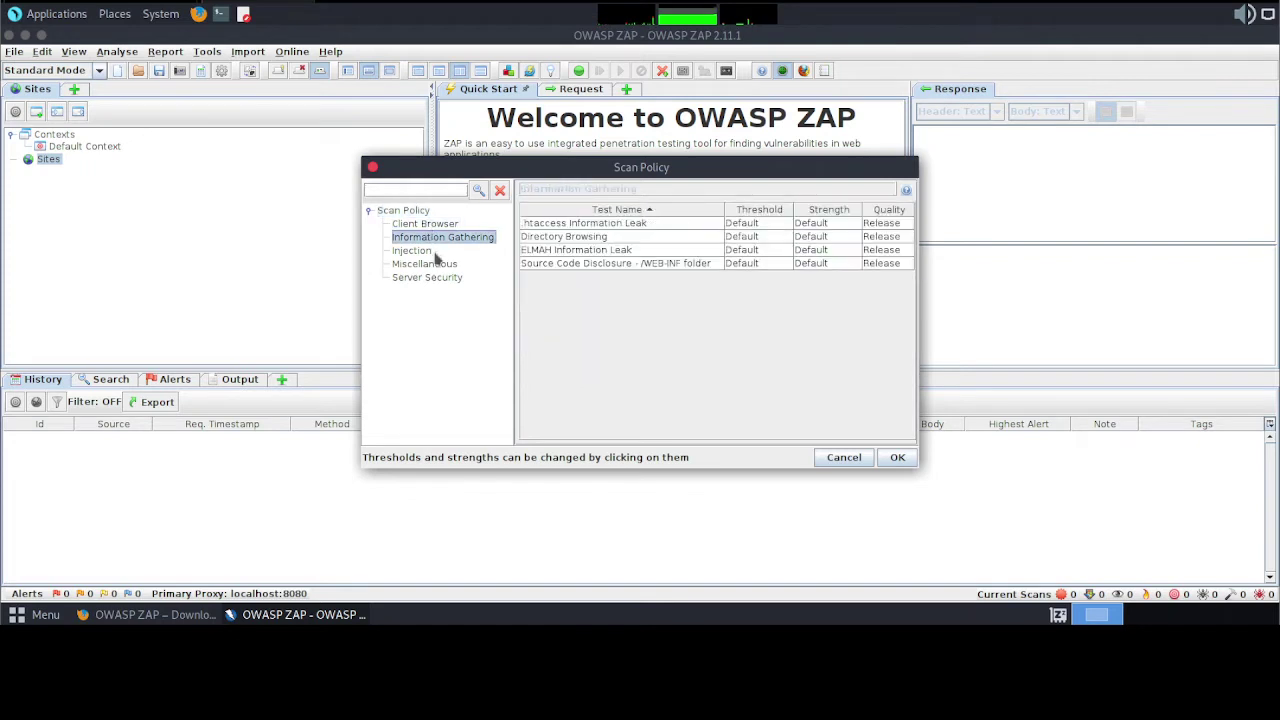
left_click(396, 251)
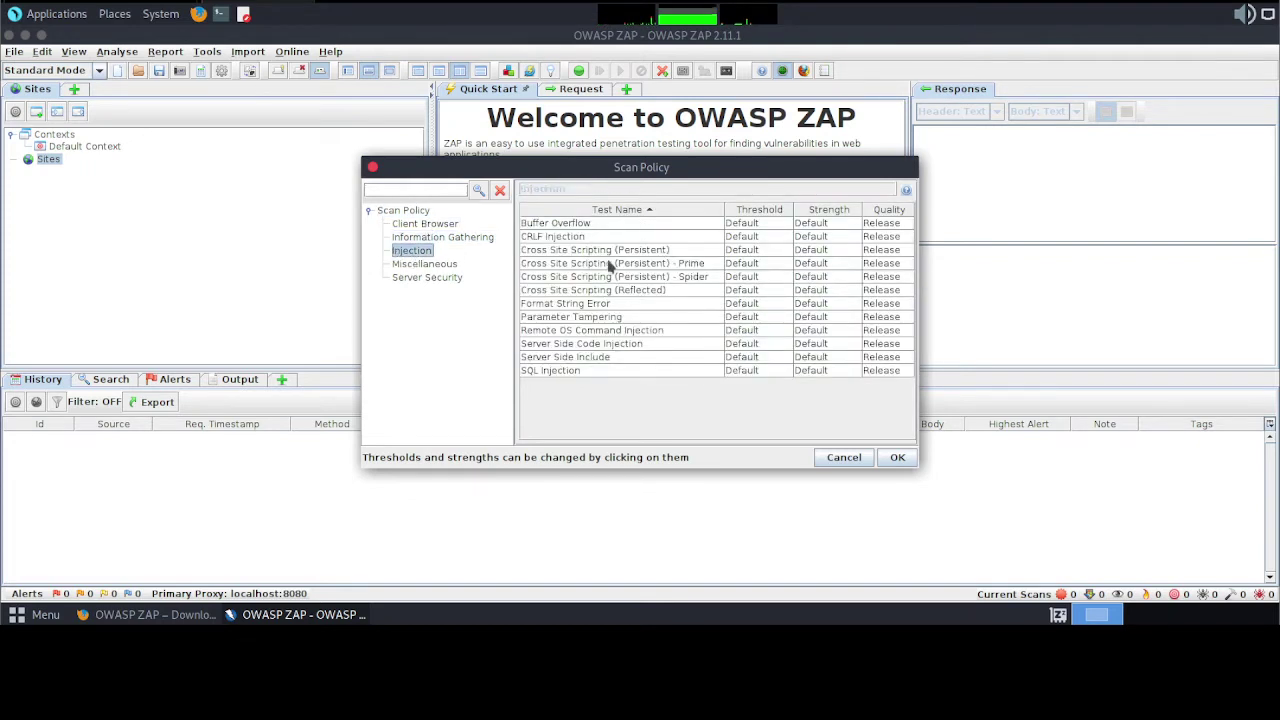
- Examine the threshold choices for the CRLF Injection and Cross Site Scripting (Persistent) - Prime tests
left_click(772, 237)
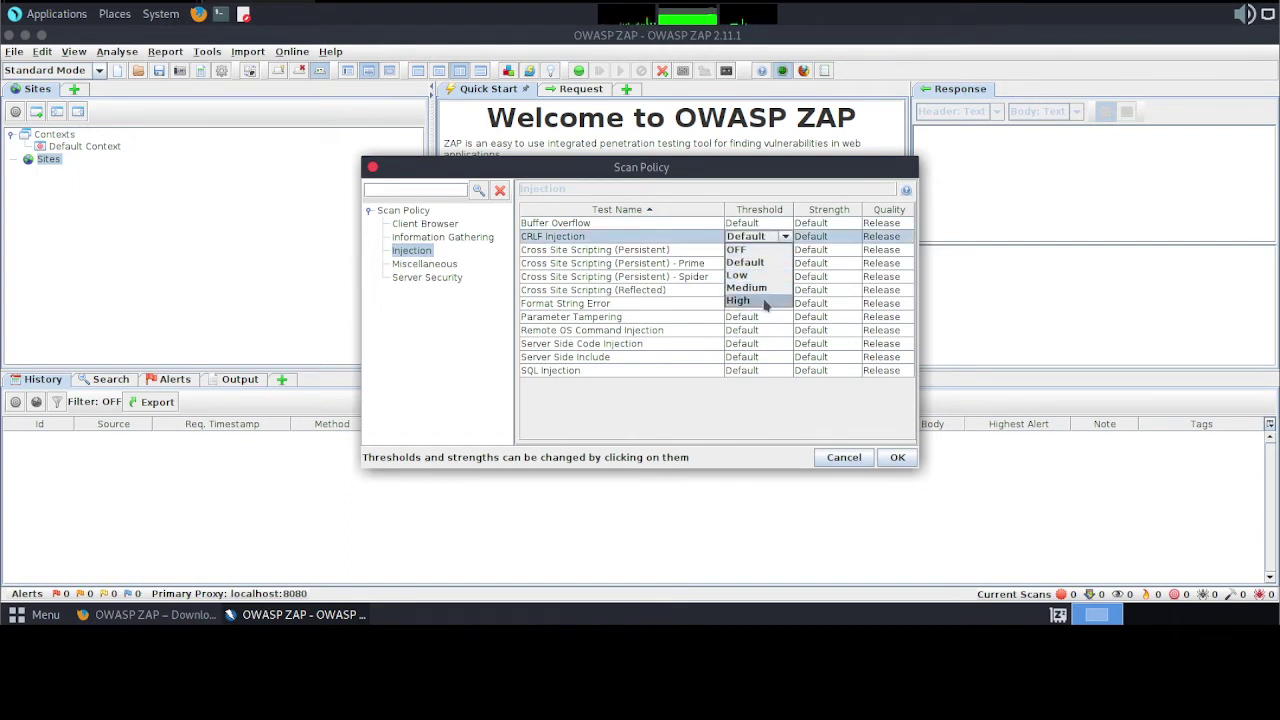
left_click(682, 250)
left_click(707, 263)
left_click(773, 266)
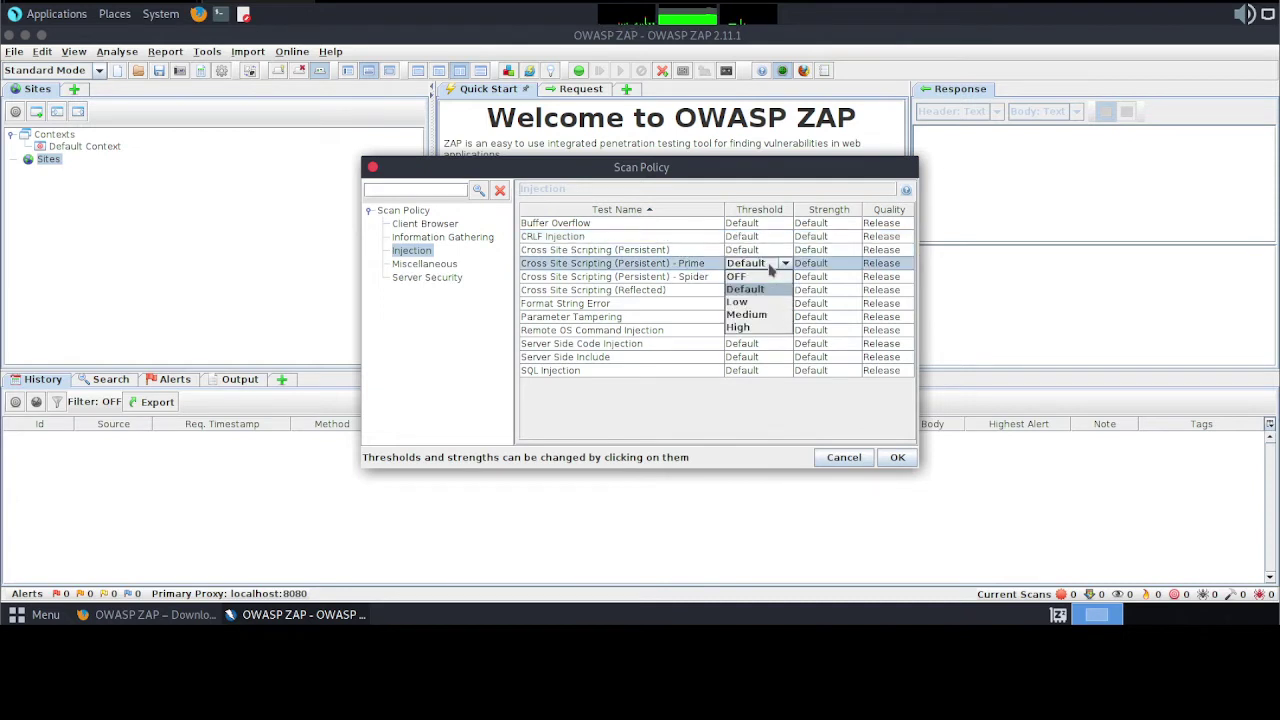
left_click(627, 277)
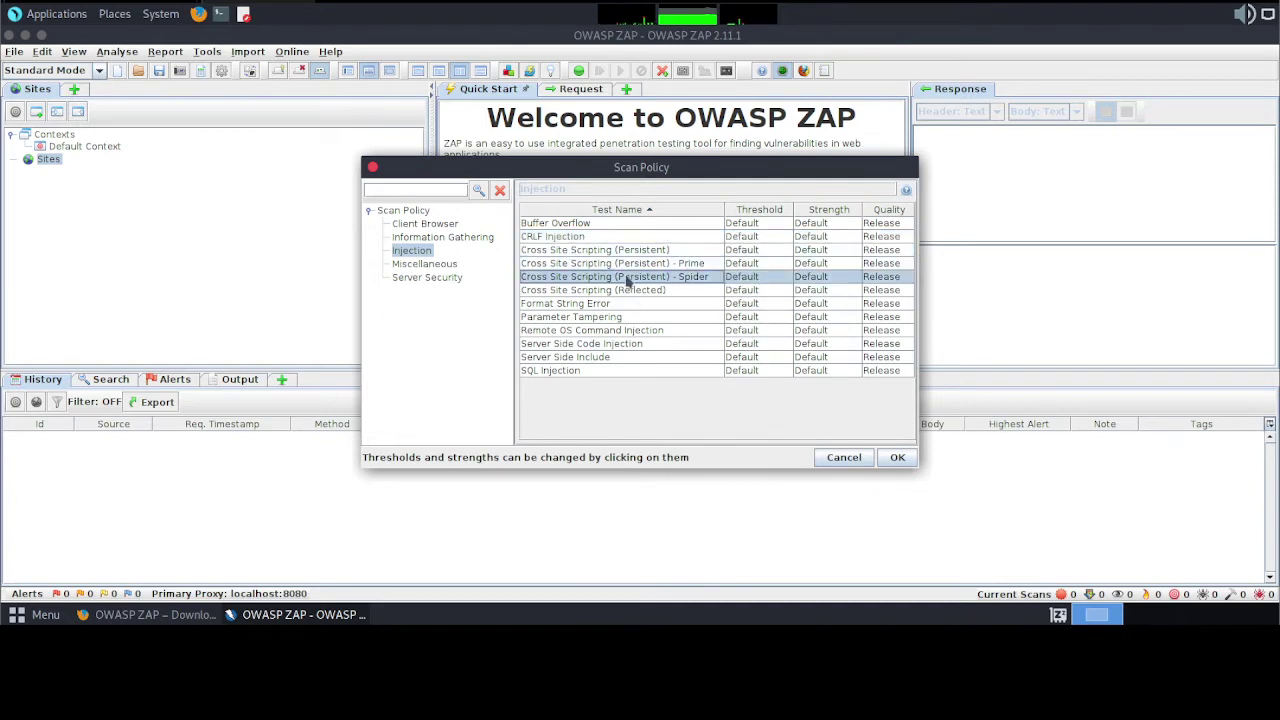
- Examine the External Redirect threshold choices under Miscellaneous and the Server Security tests, closing the new scan policy unsaved
left_click(430, 264)
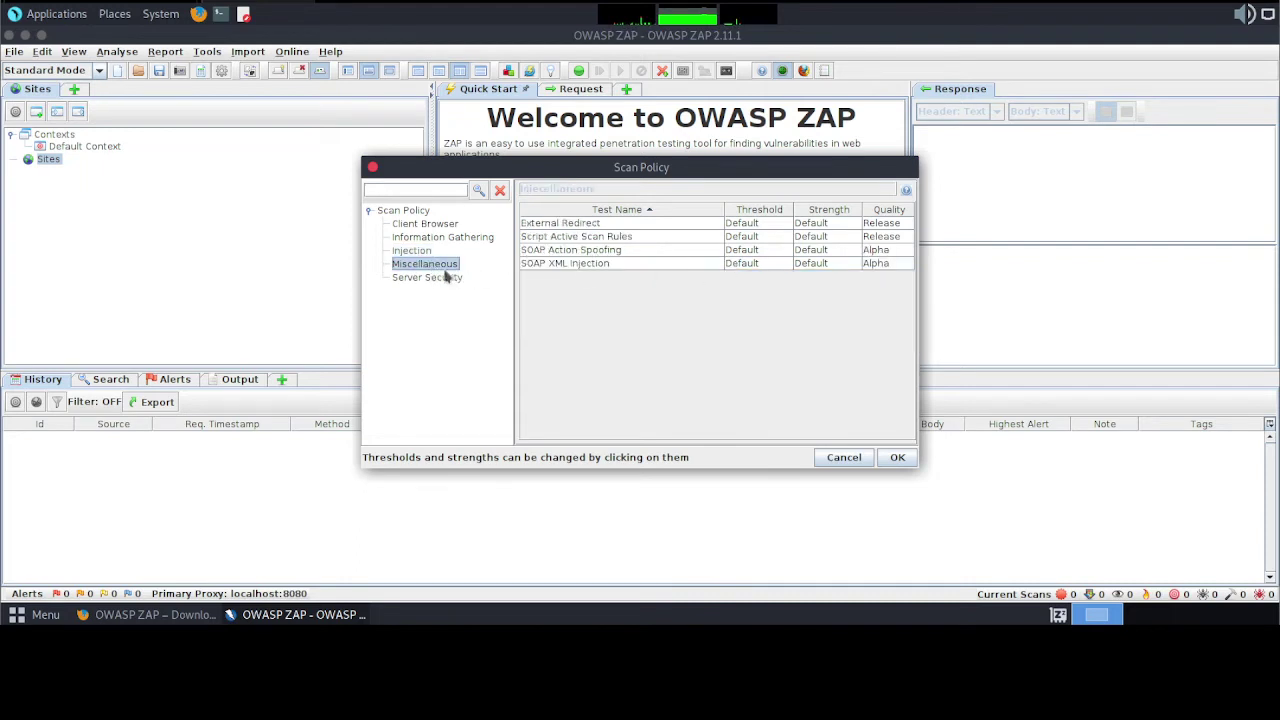
left_click(770, 224)
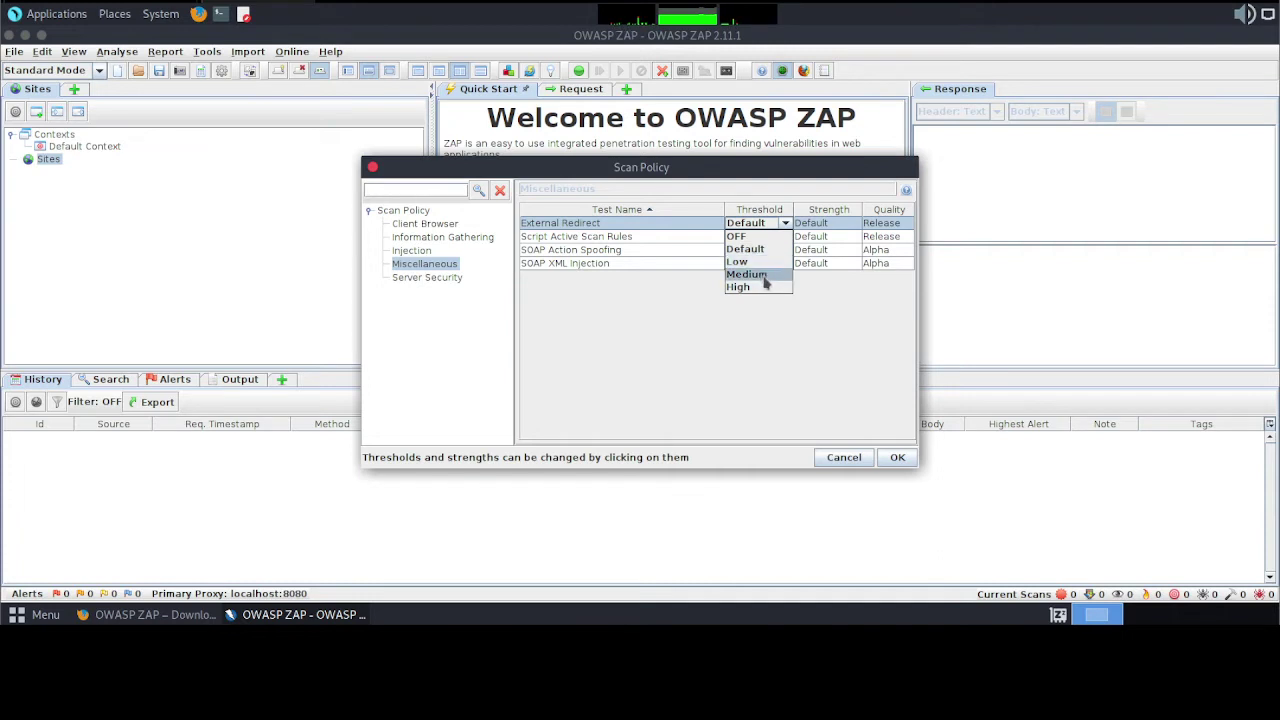
left_click(641, 300)
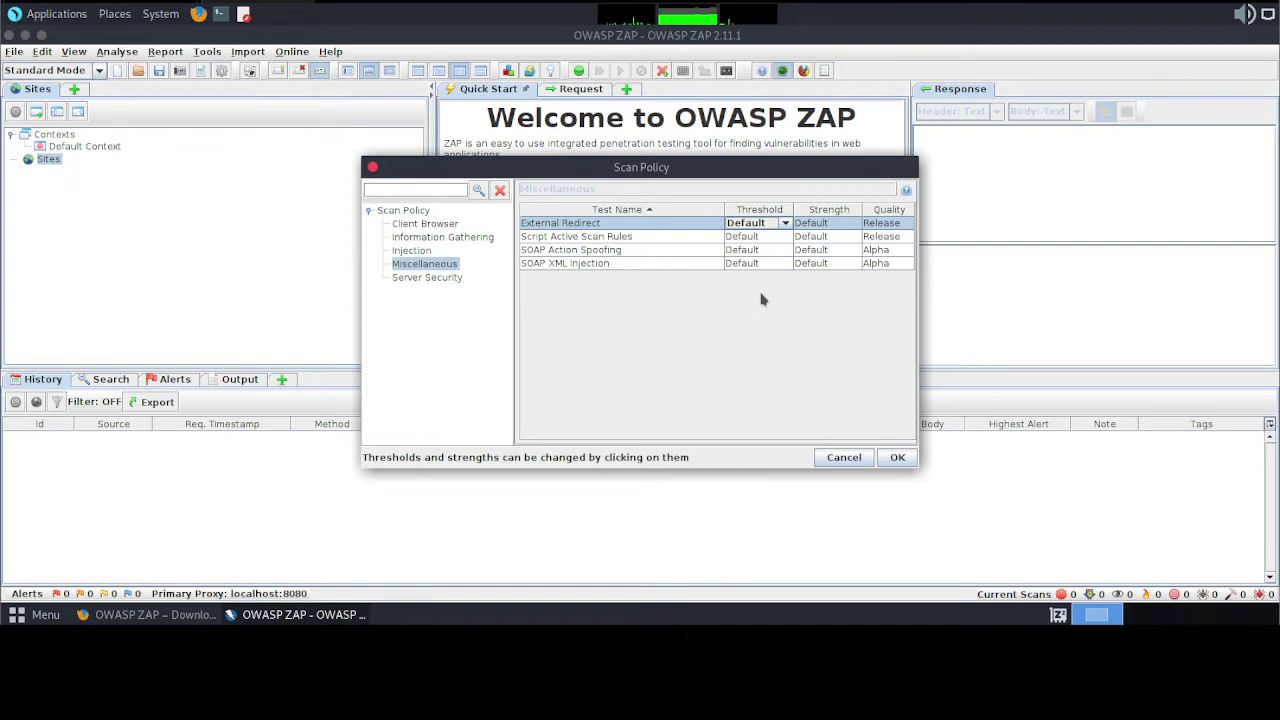
left_click(758, 229)
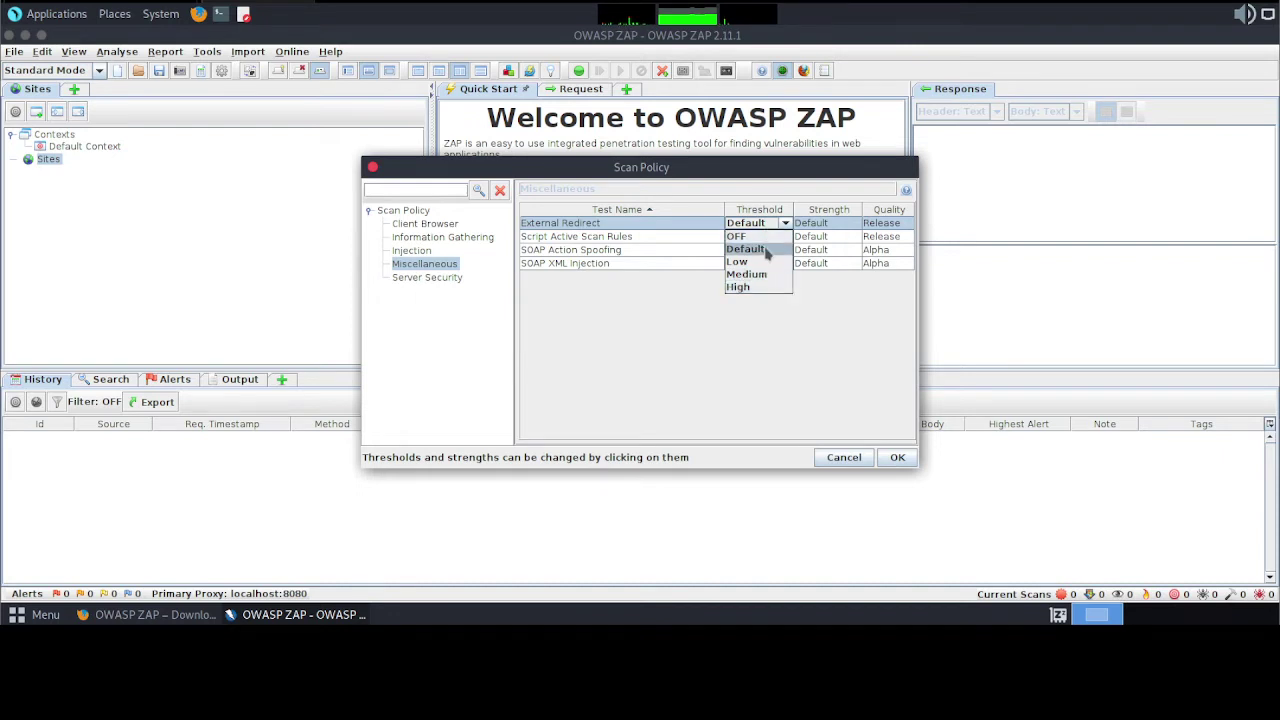
left_click(551, 318)
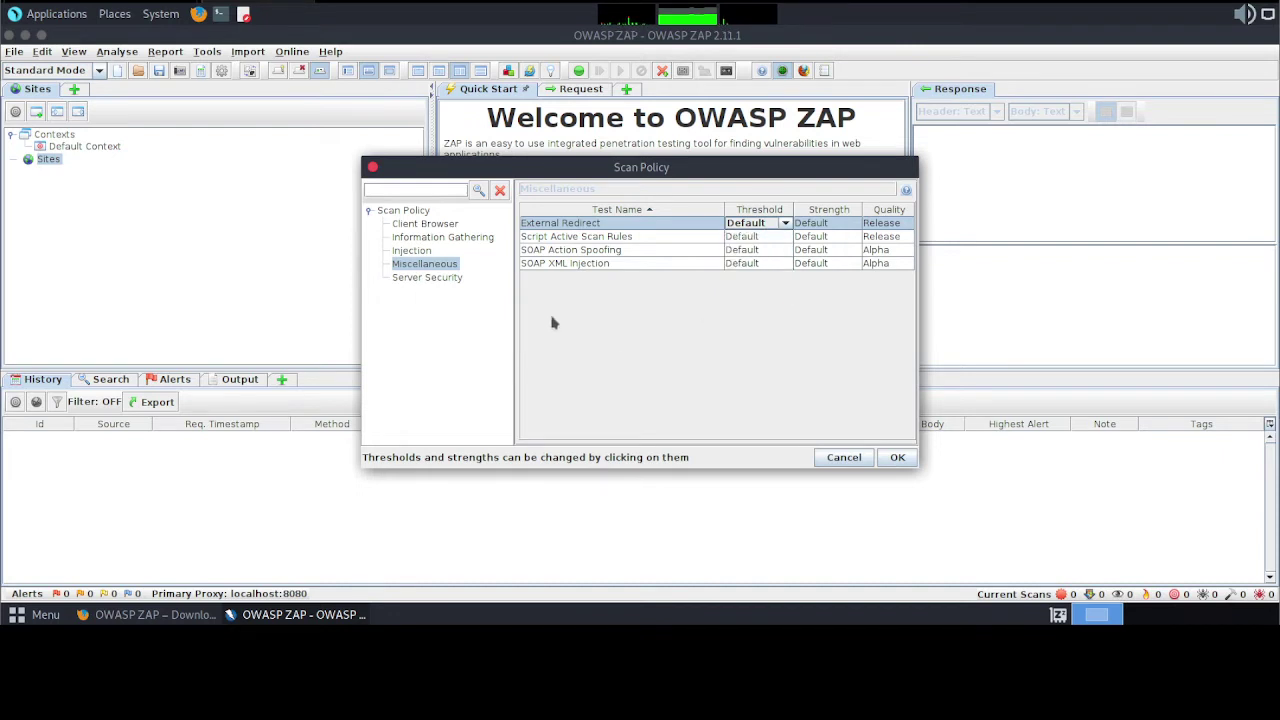
left_click(428, 279)
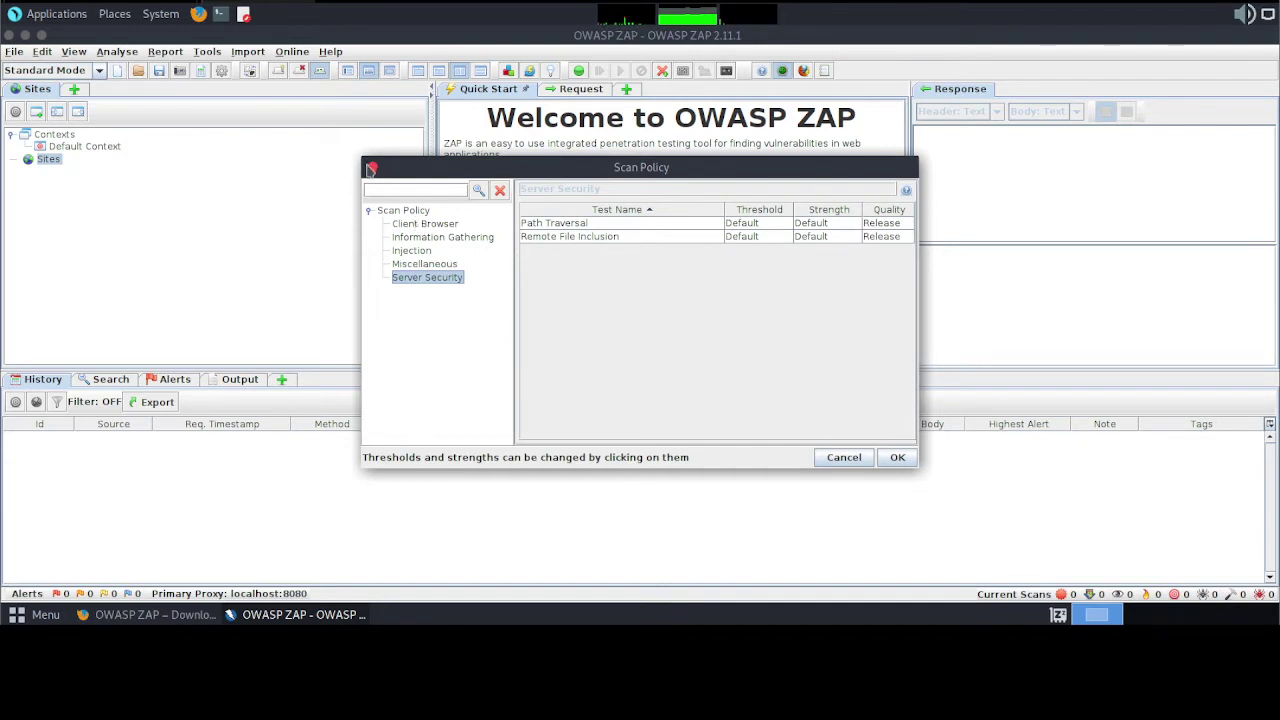
left_click(372, 168)
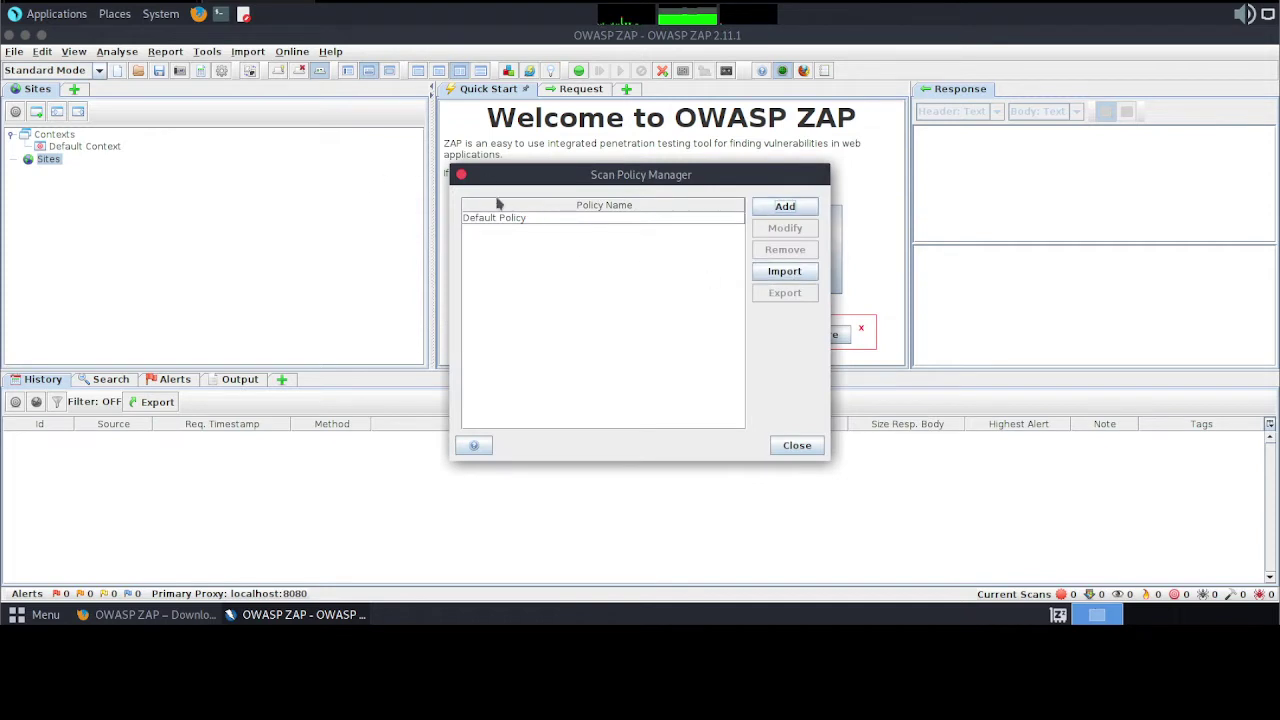
- Look at the file browser for importing a ZAP policy, then close it and the Scan Policy Manager without importing
left_click(803, 277)
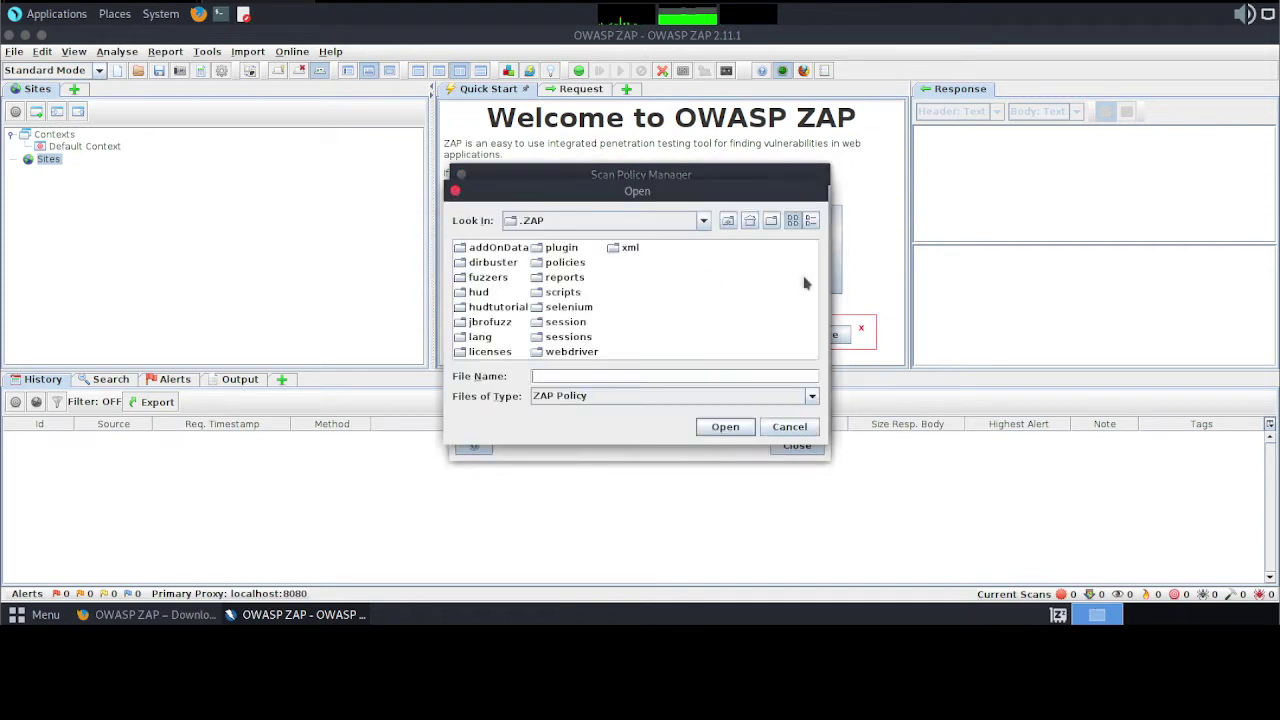
left_click(789, 427)
left_click(461, 175)
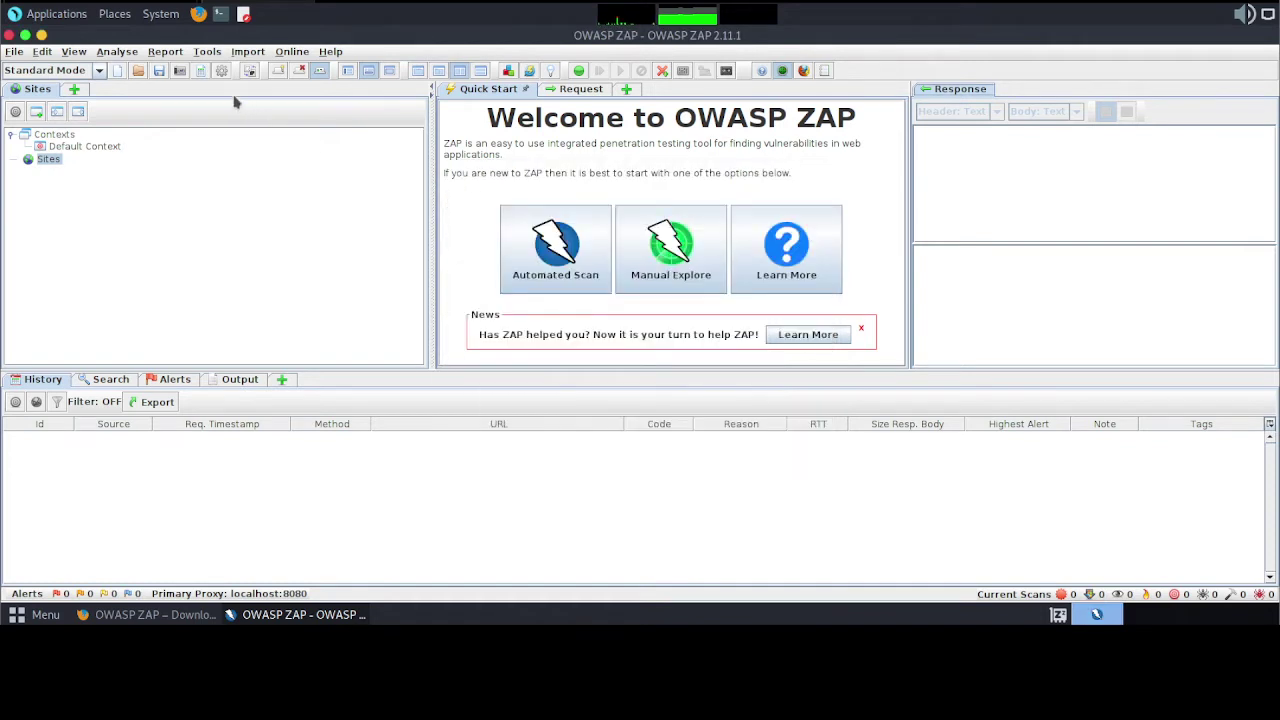
- Review the ZAP Options pages from Active Scan through Applications, including AJAX Spider, Alerts, Anti-CSRF Tokens and API
left_click(222, 71)
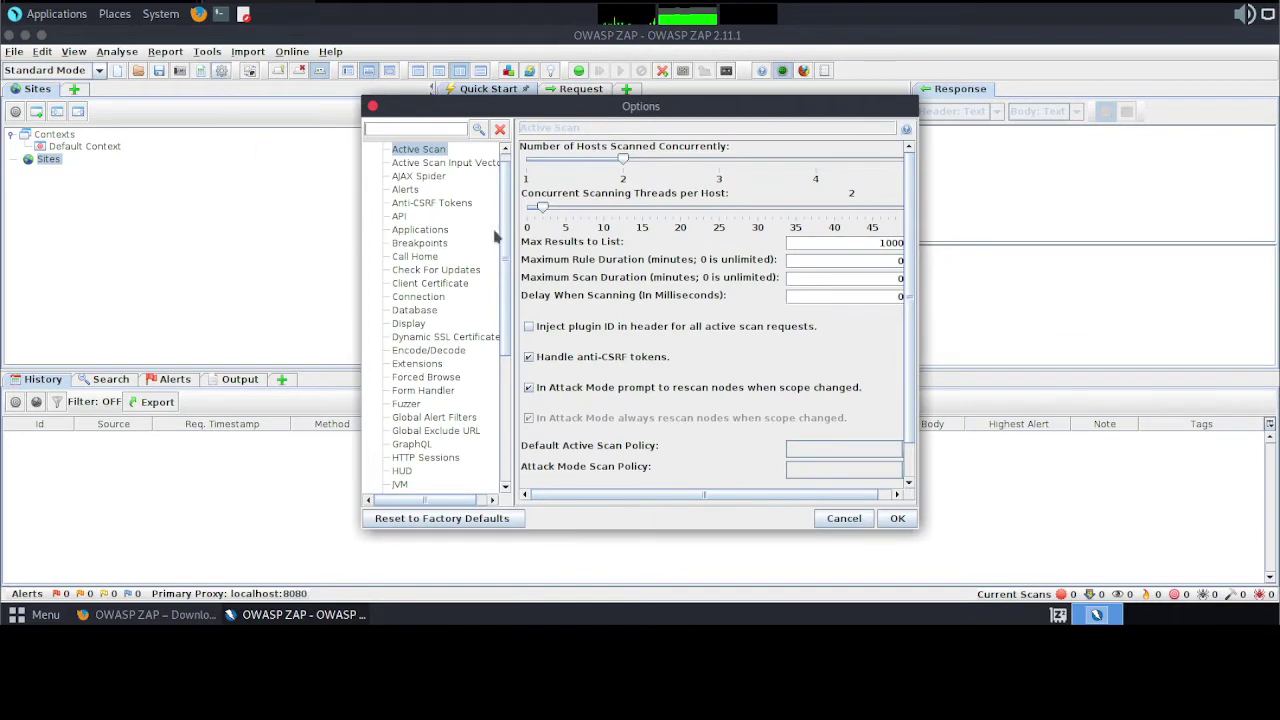
left_click(433, 163)
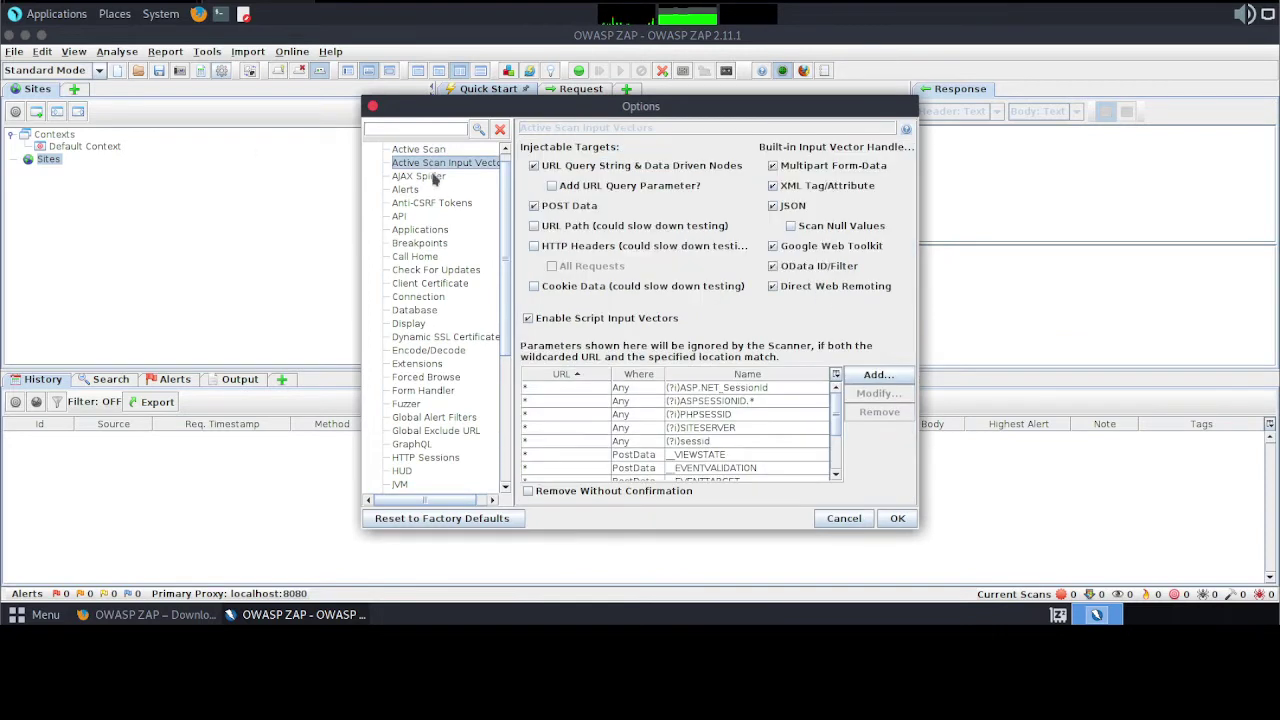
left_click(433, 177)
left_click(418, 190)
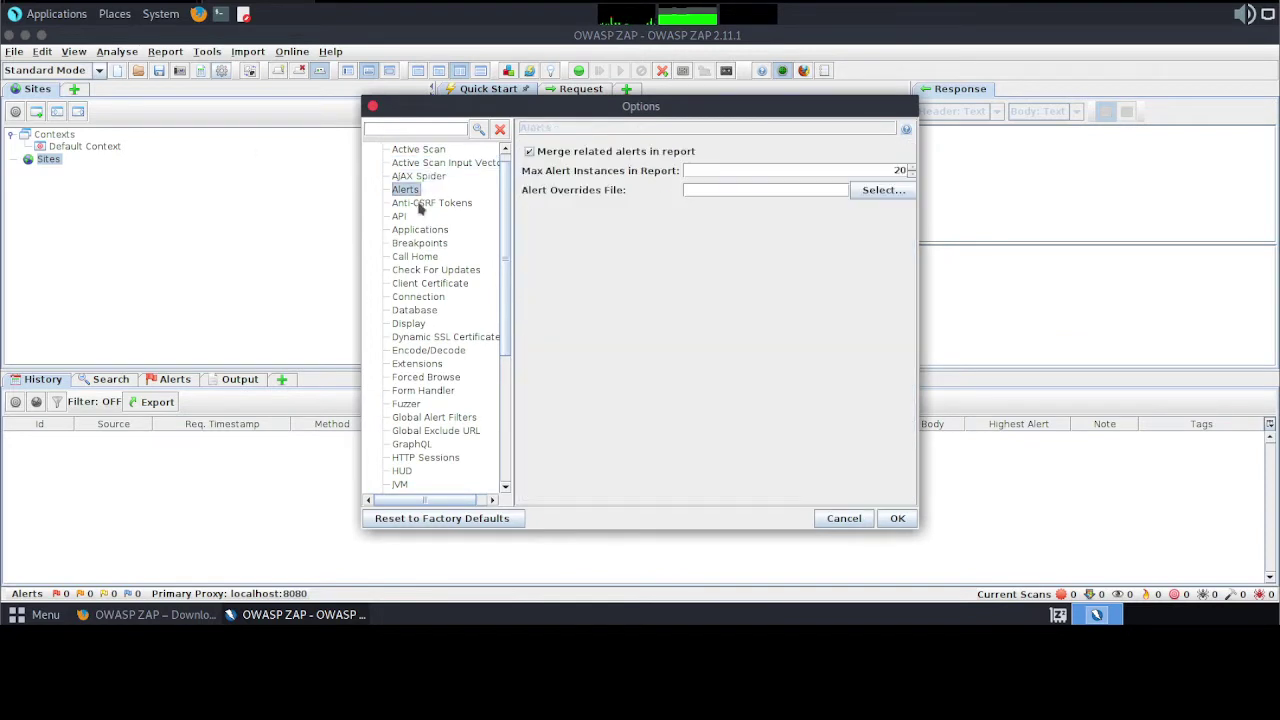
left_click(423, 204)
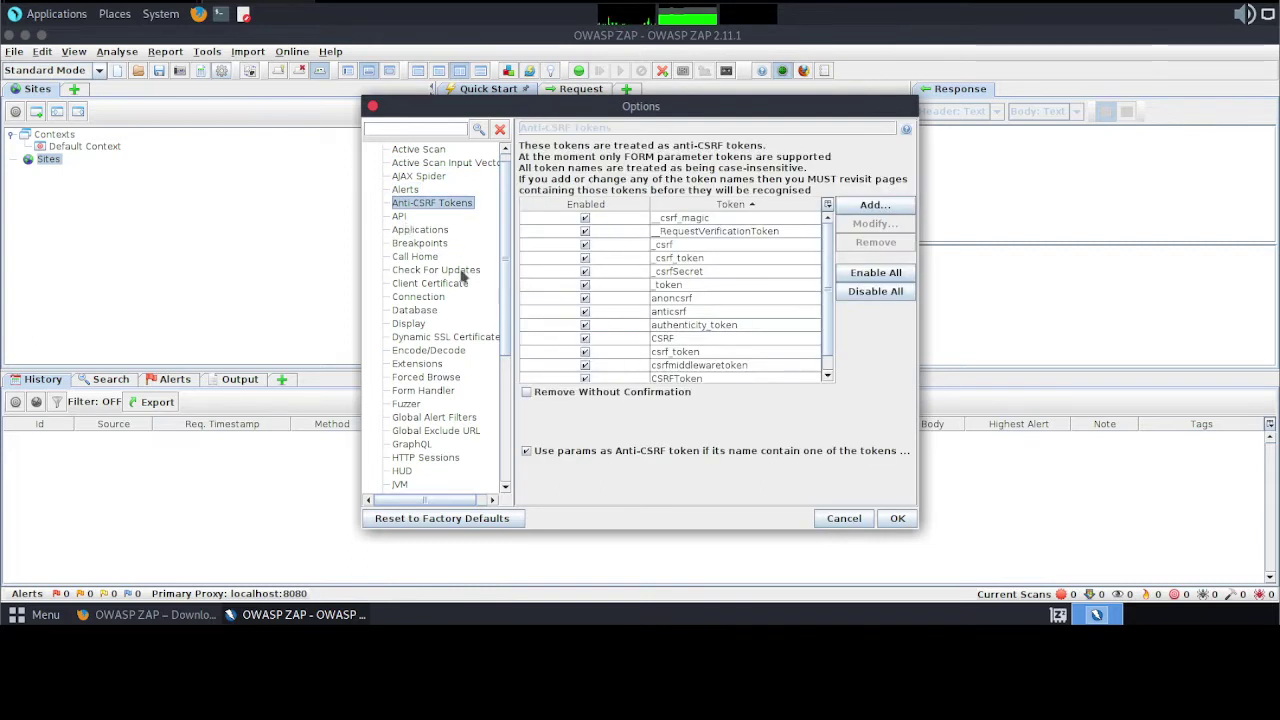
left_click(400, 217)
left_click(412, 230)
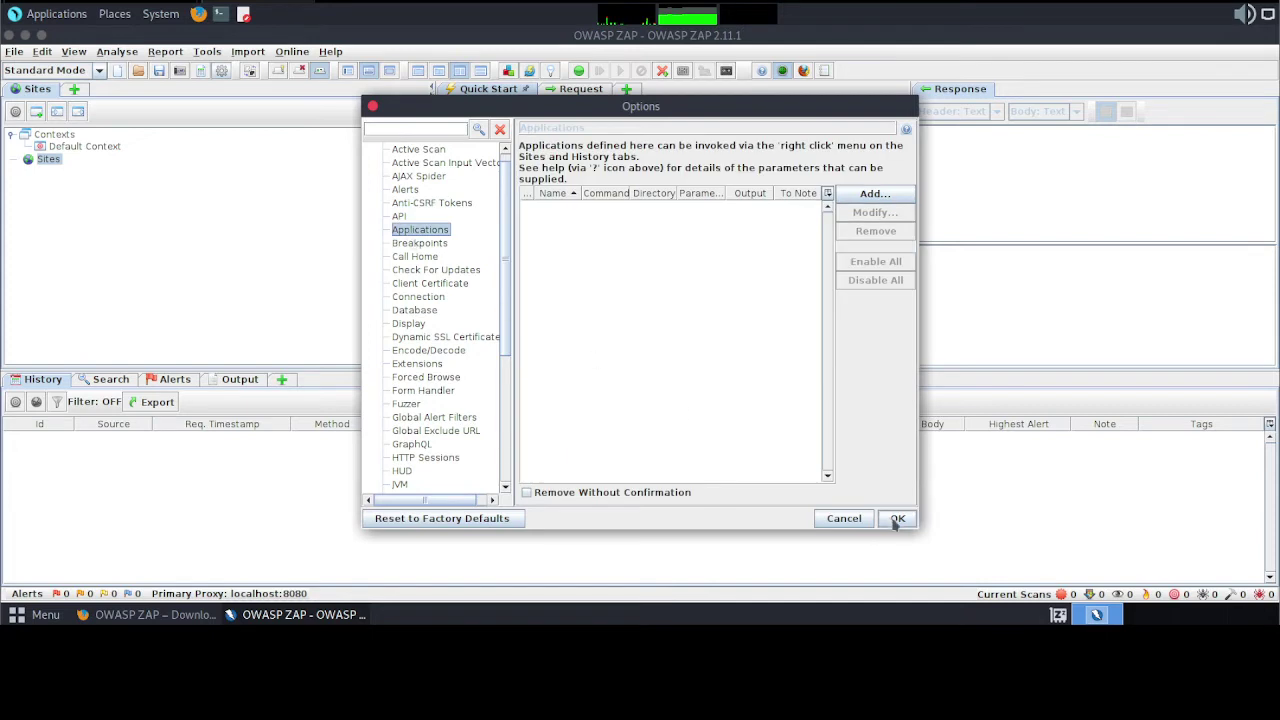
left_click(897, 519)
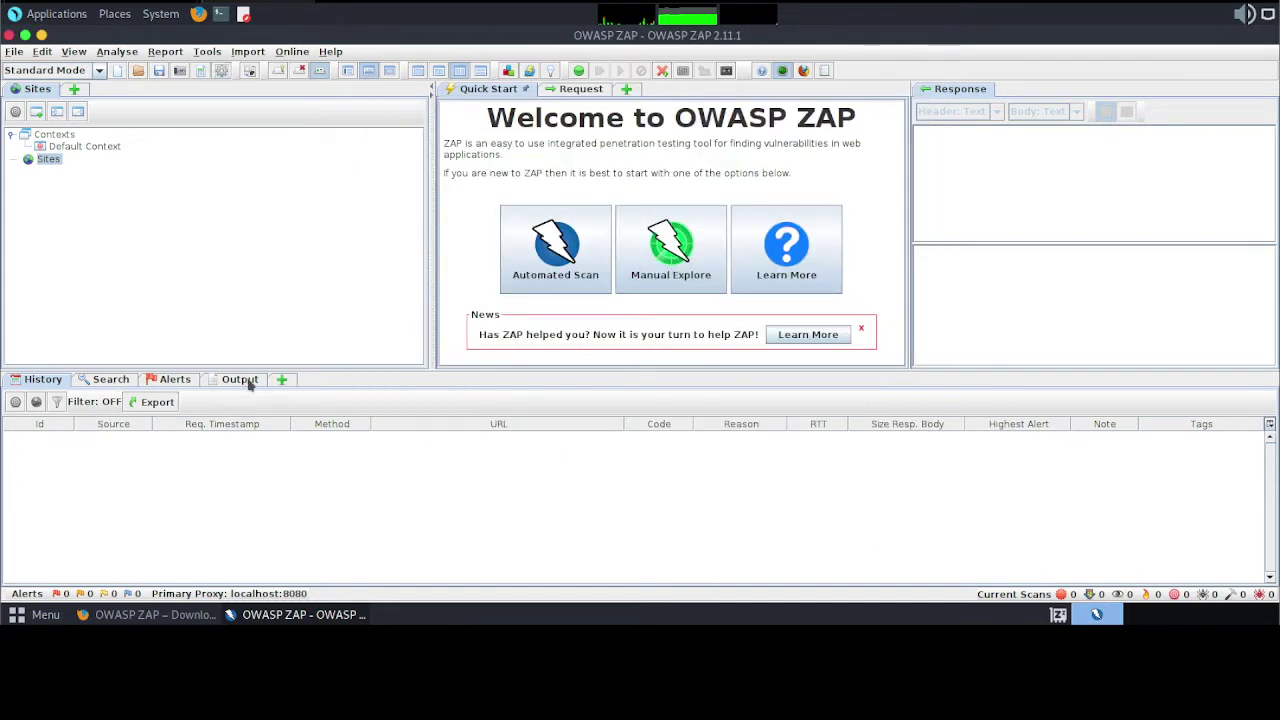
- Review the additional views available beside Output, and look through the Output, Alerts, Search and History views
left_click(281, 380)
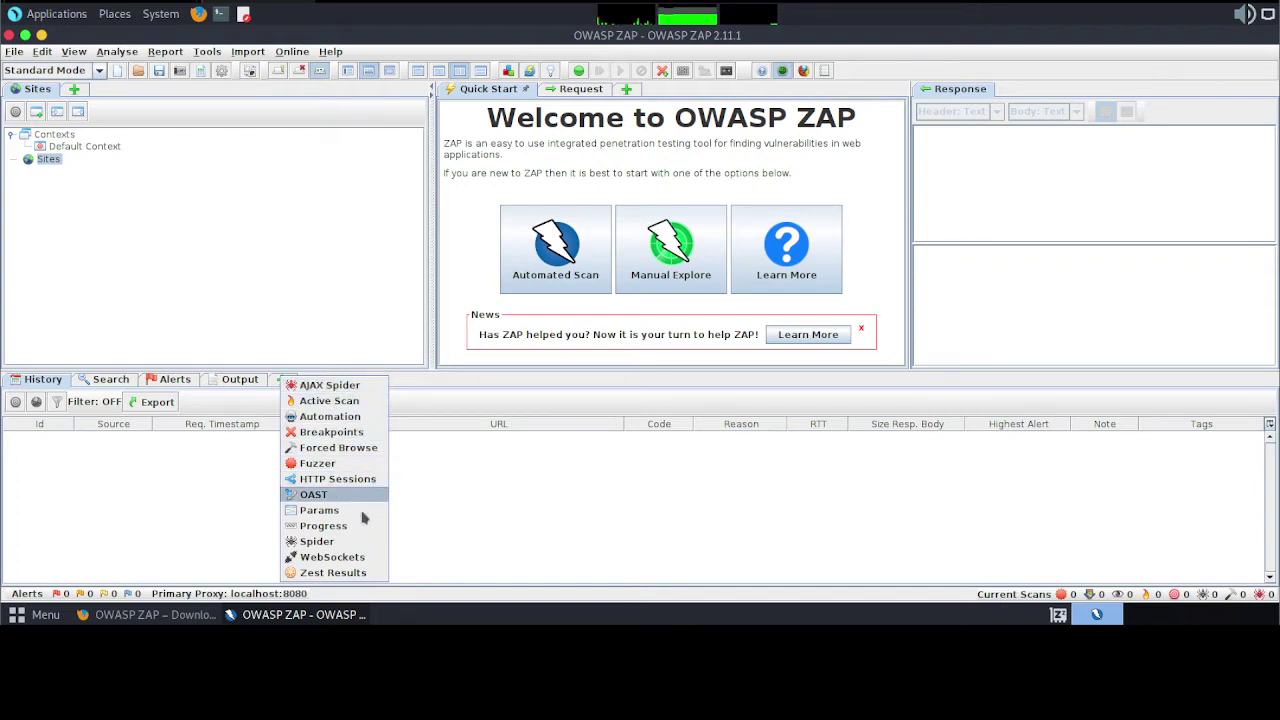
left_click(234, 466)
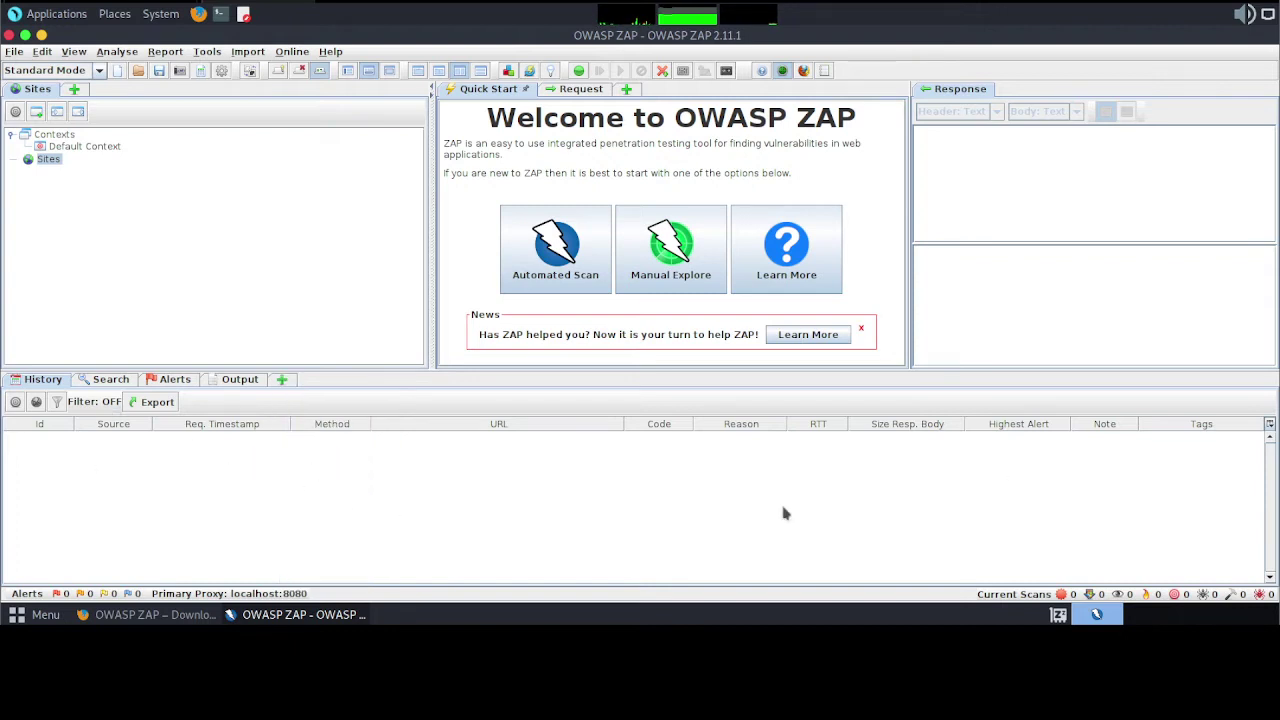
left_click(241, 381)
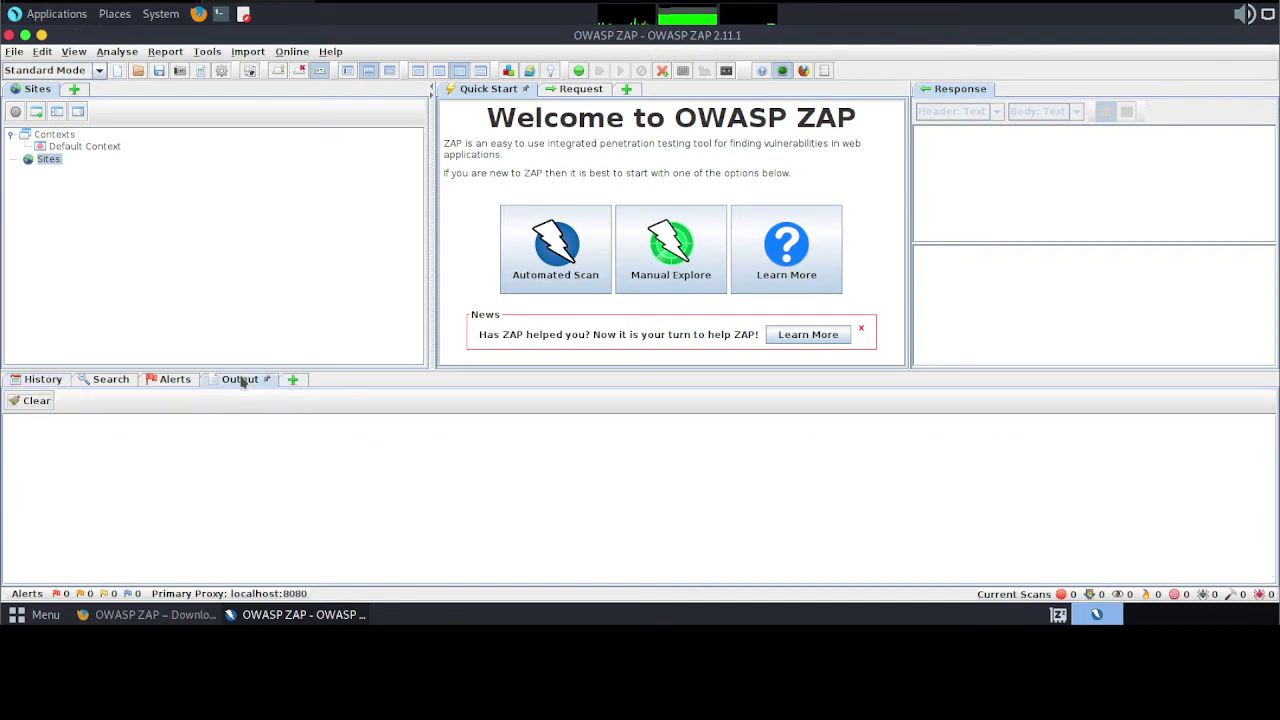
left_click(176, 380)
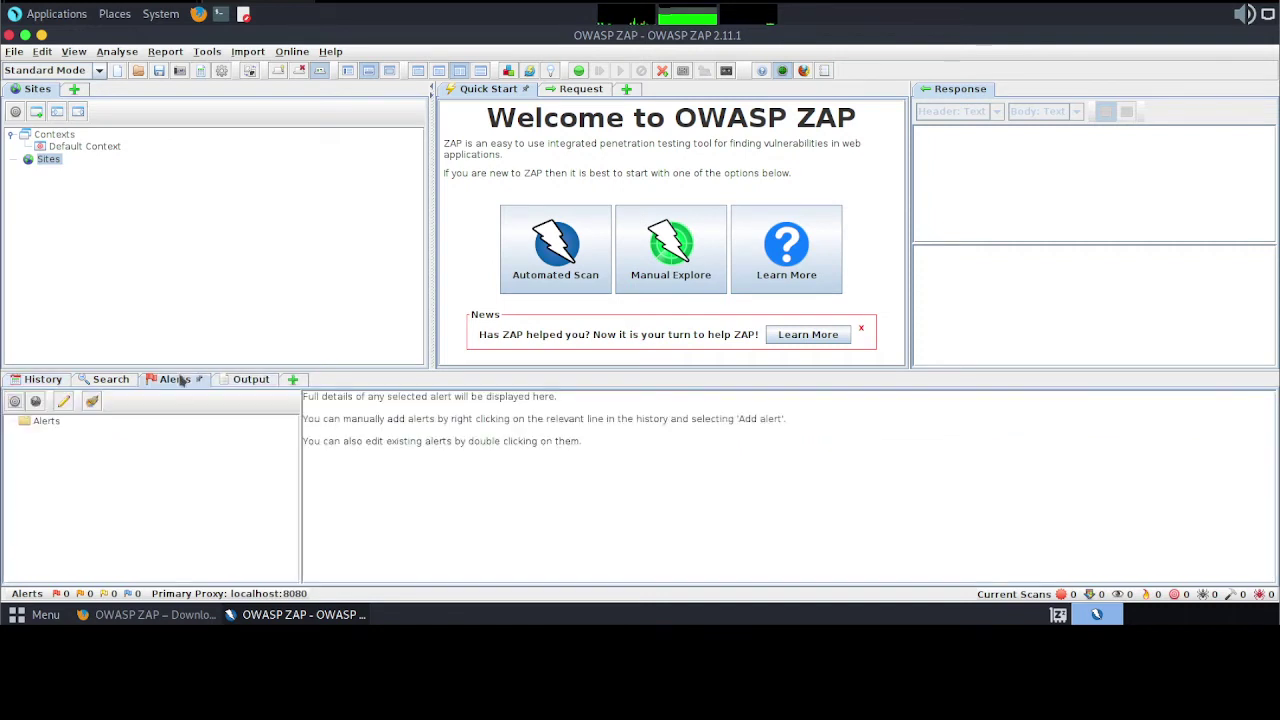
left_click(106, 381)
left_click(45, 380)
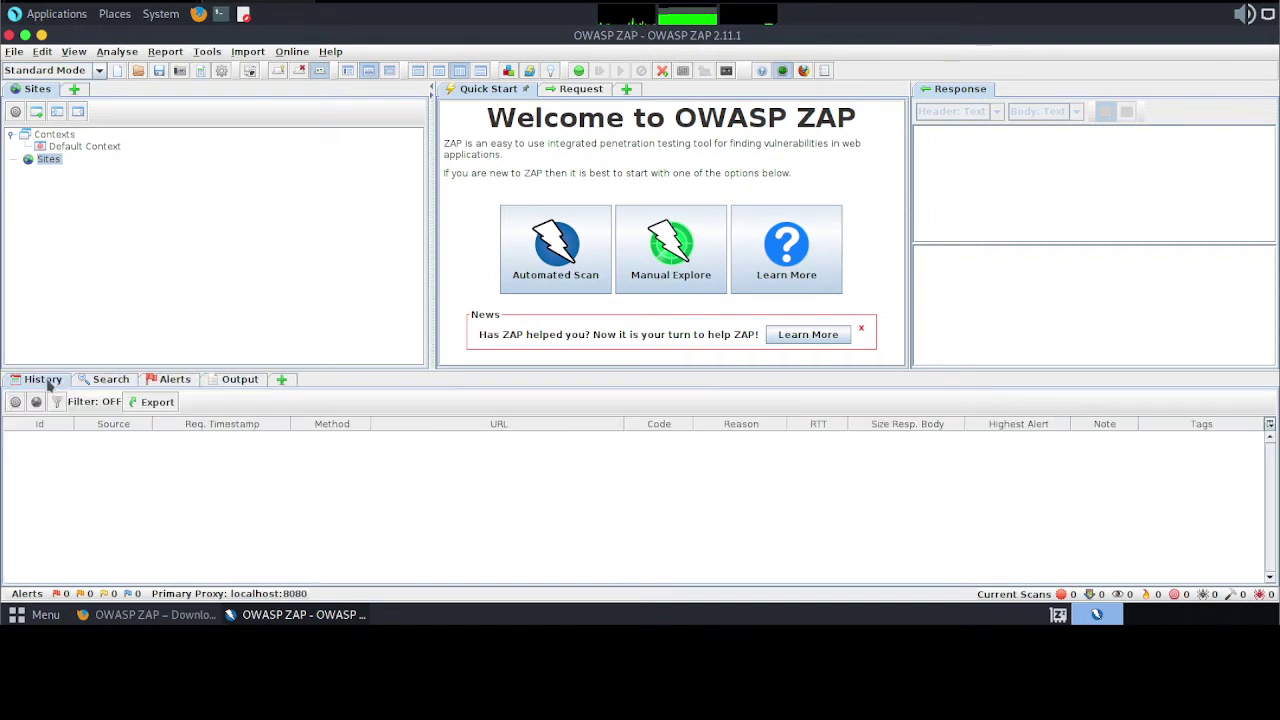
- Add the Active Scan view beside Output and dismiss the News notice on the Quick Start page
left_click(283, 380)
left_click(352, 405)
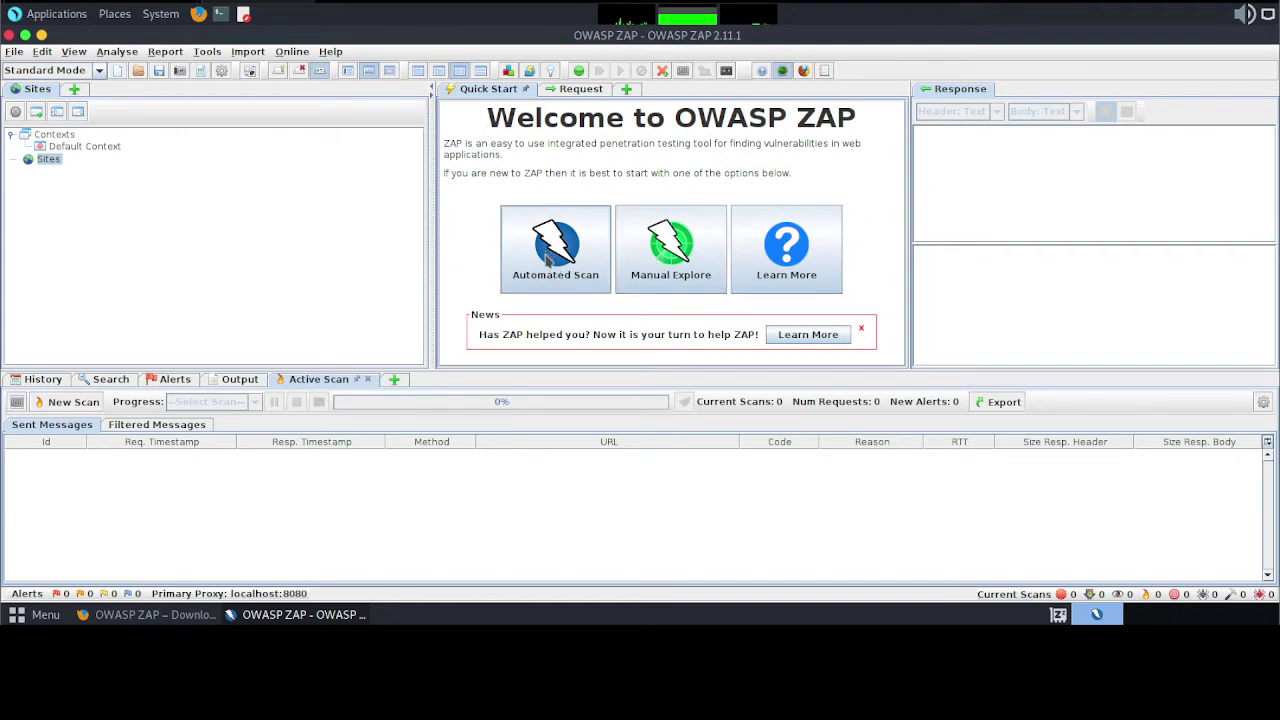
left_click(863, 333)
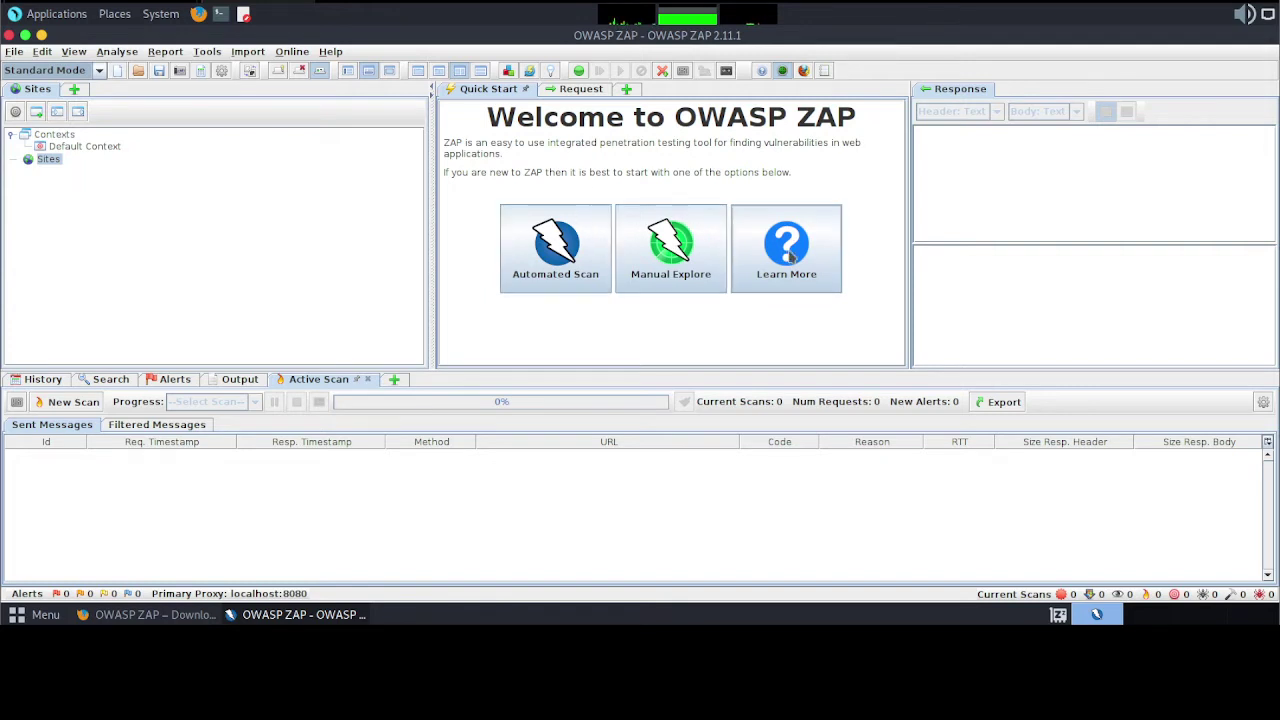
- Open the Automated Scan setup and make its URL to attack ready for entry
left_click(548, 256)
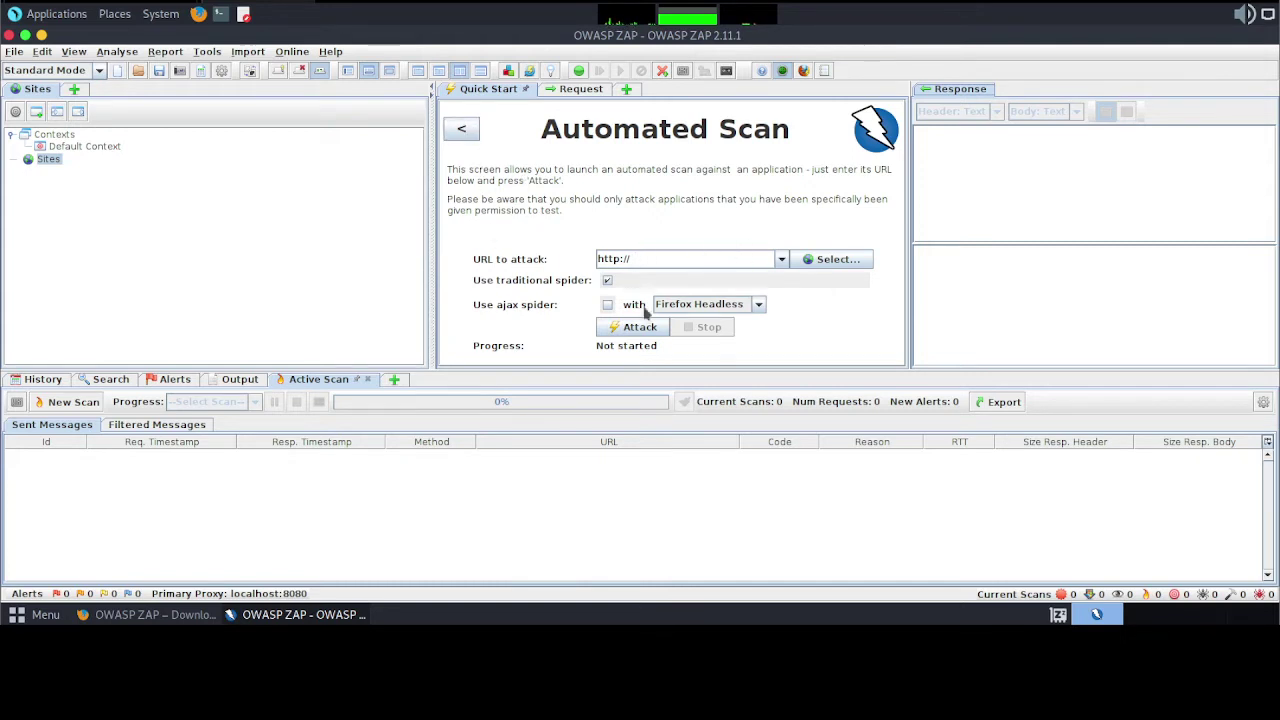
left_click(661, 260)
- Switch to Firefox, load 192.168.143.129 in a new tab and open its Mutillidae application
left_click(152, 614)
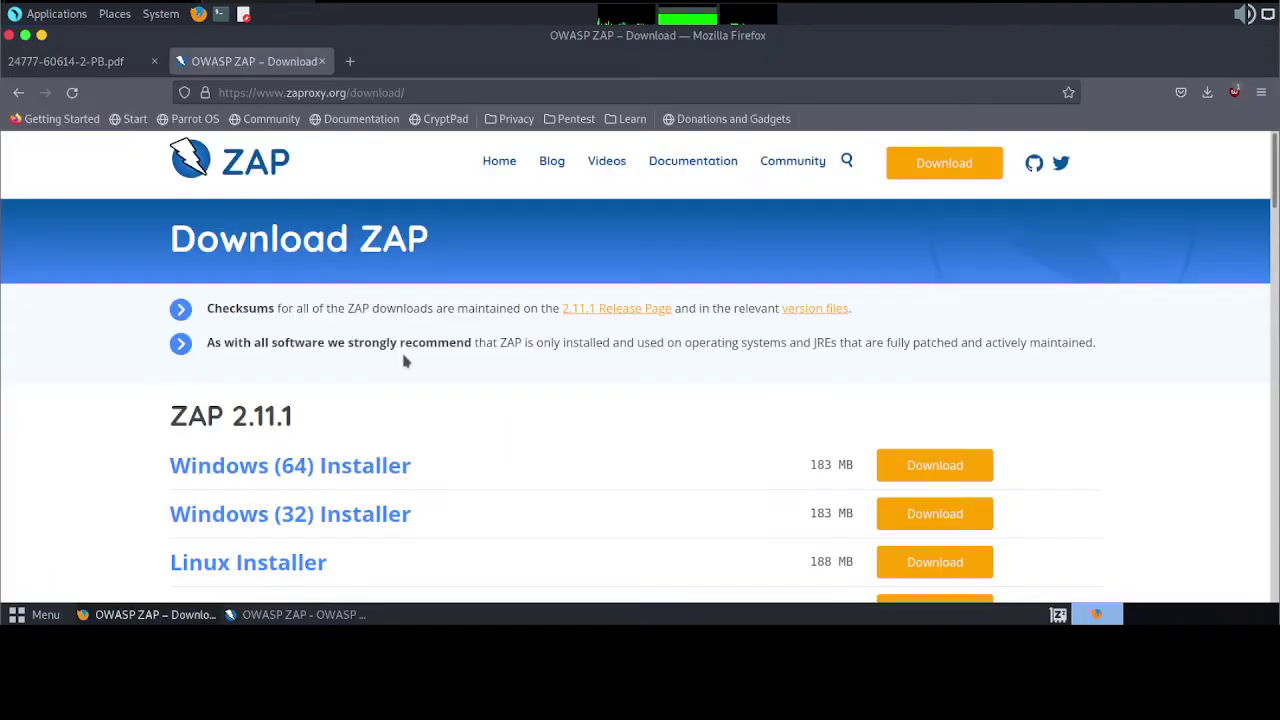
left_click(350, 61)
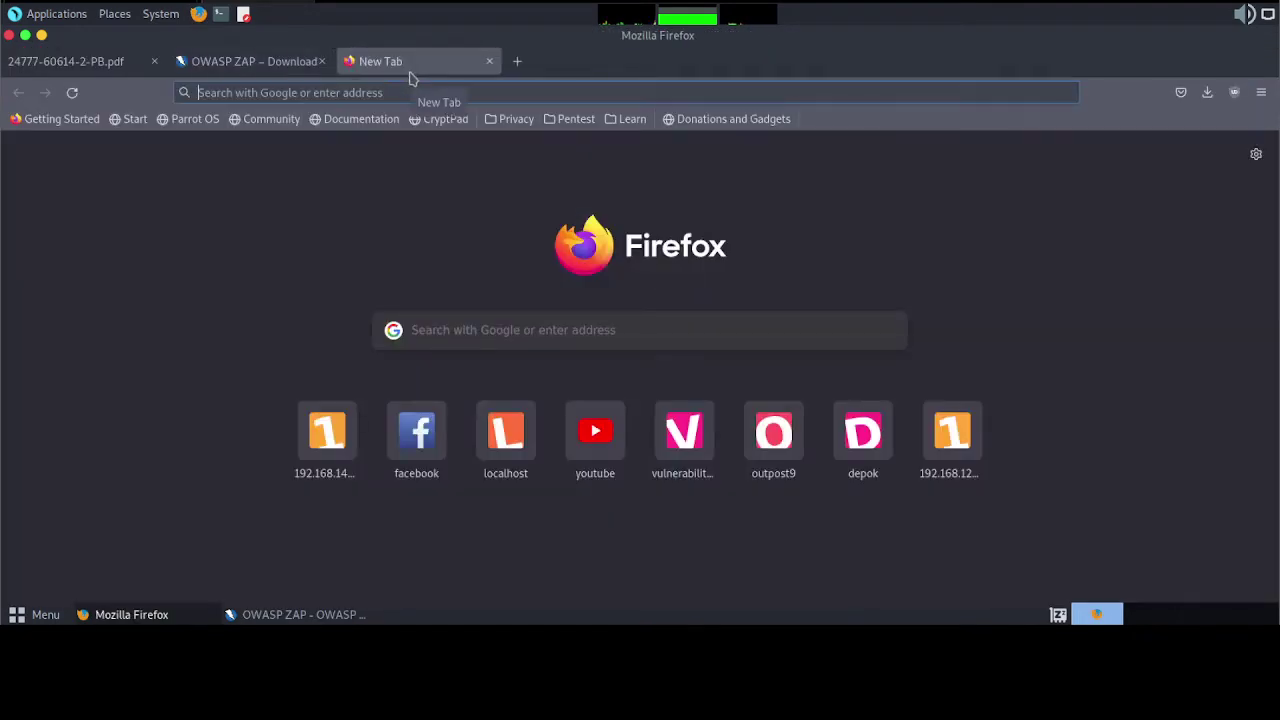
type("192.168.143.129/")
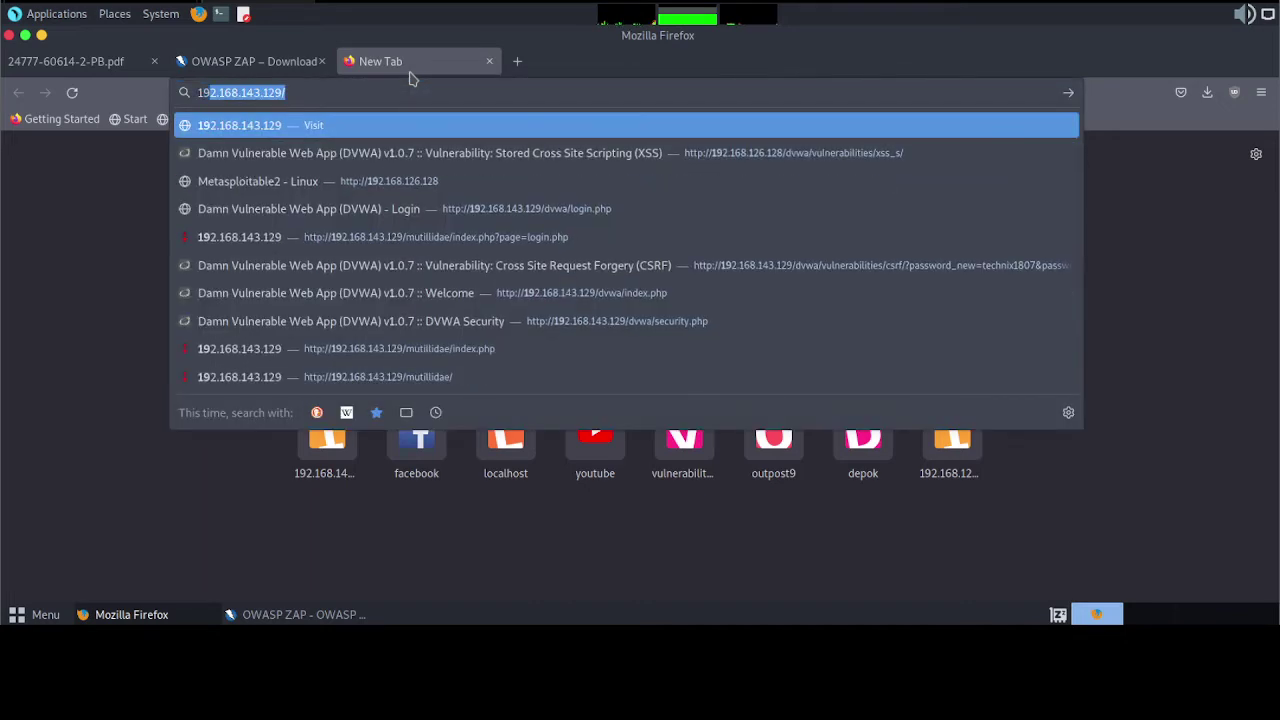
key("Return")
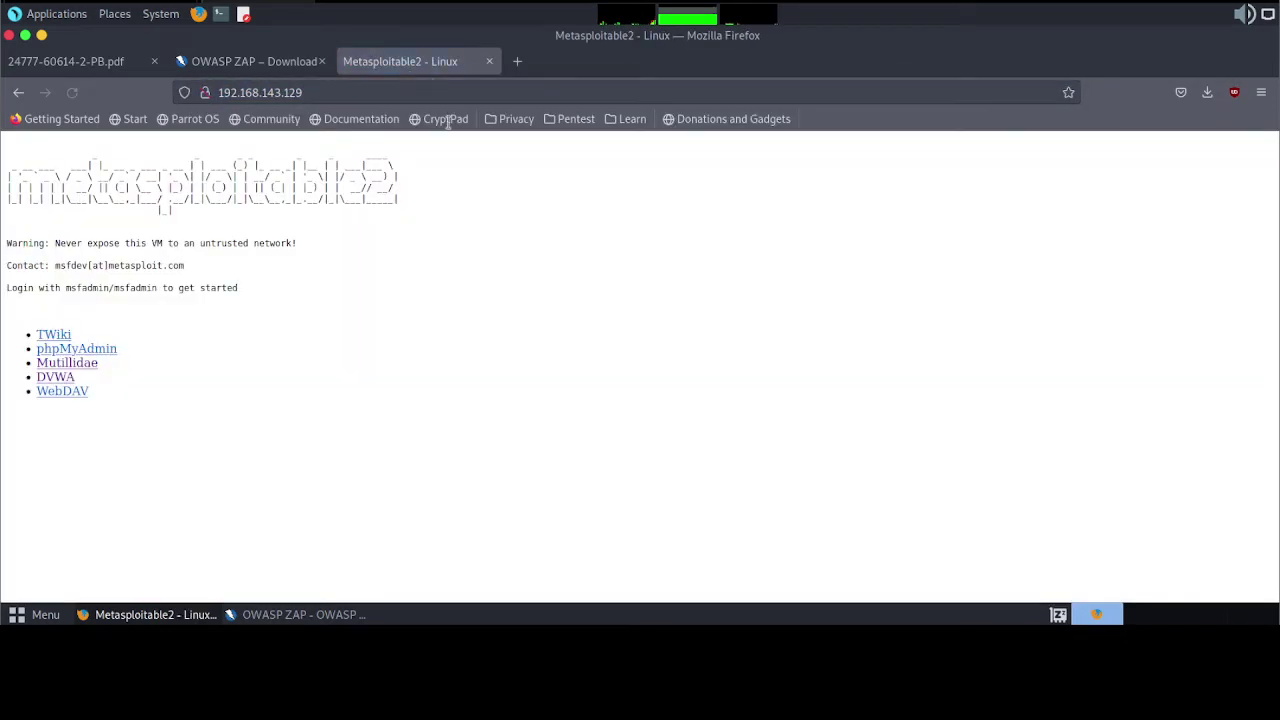
left_click(66, 366)
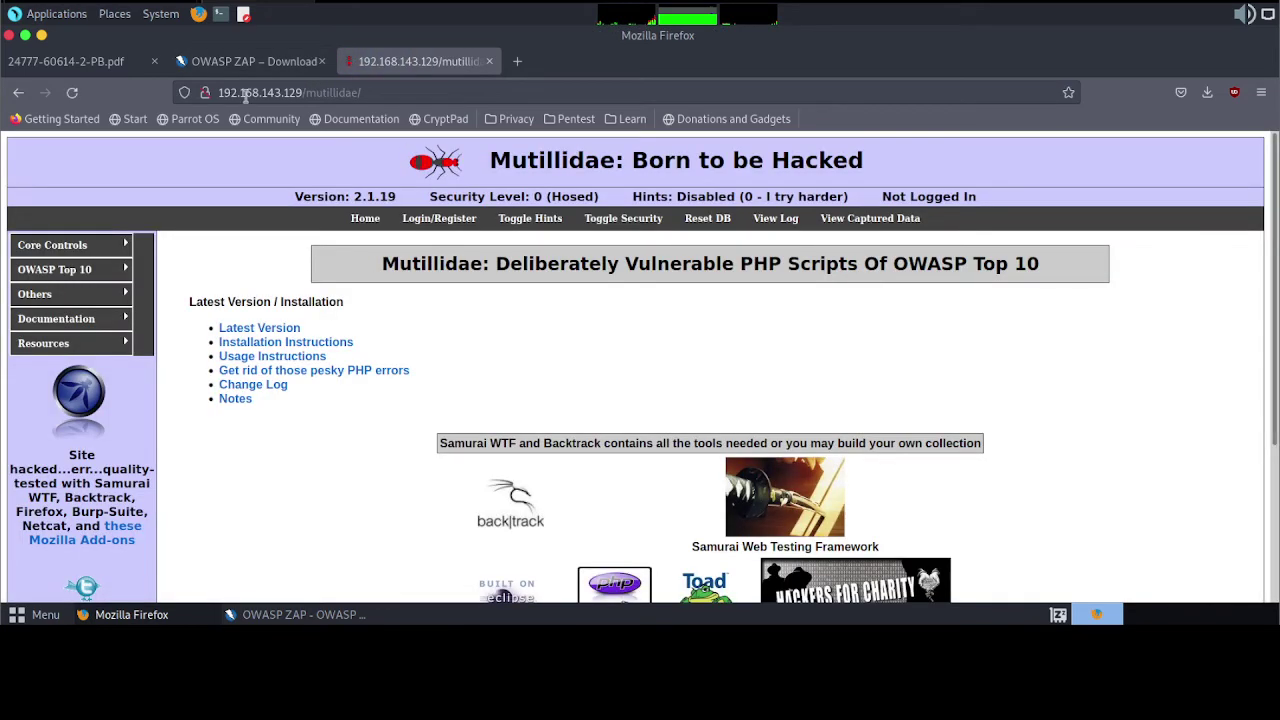
left_click(381, 91)
key("ctrl+c")
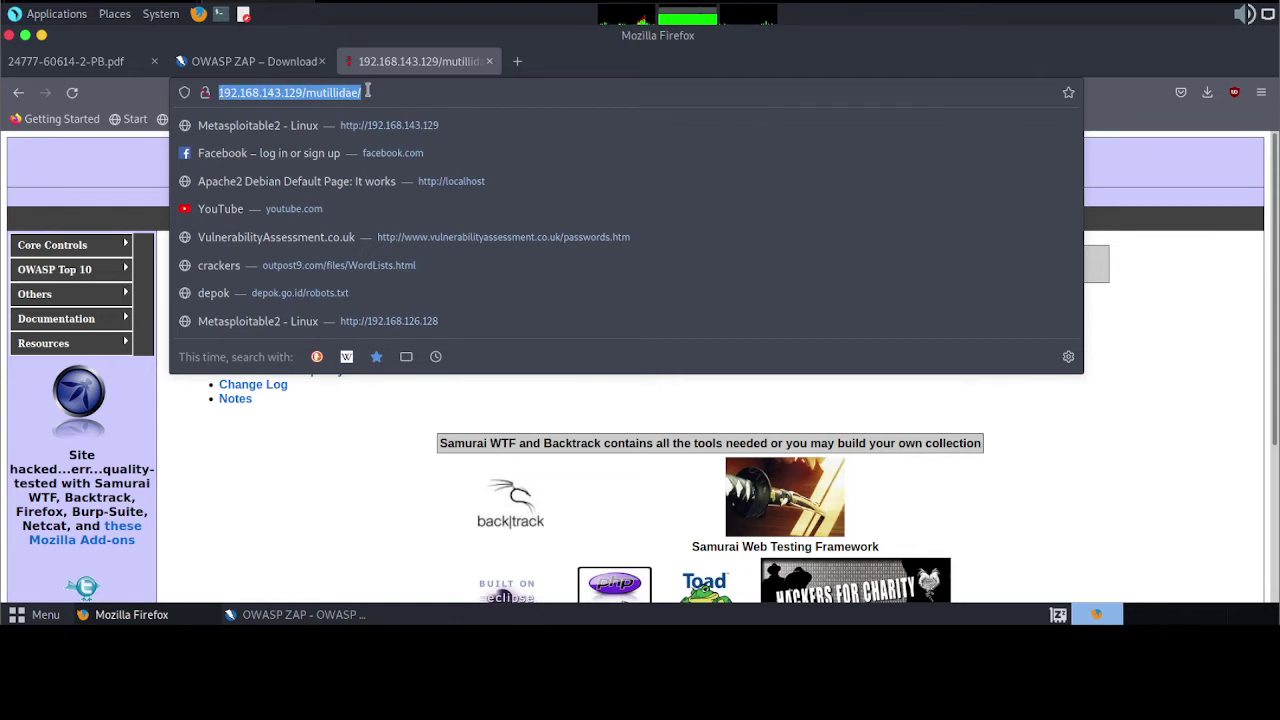
left_click(252, 66)
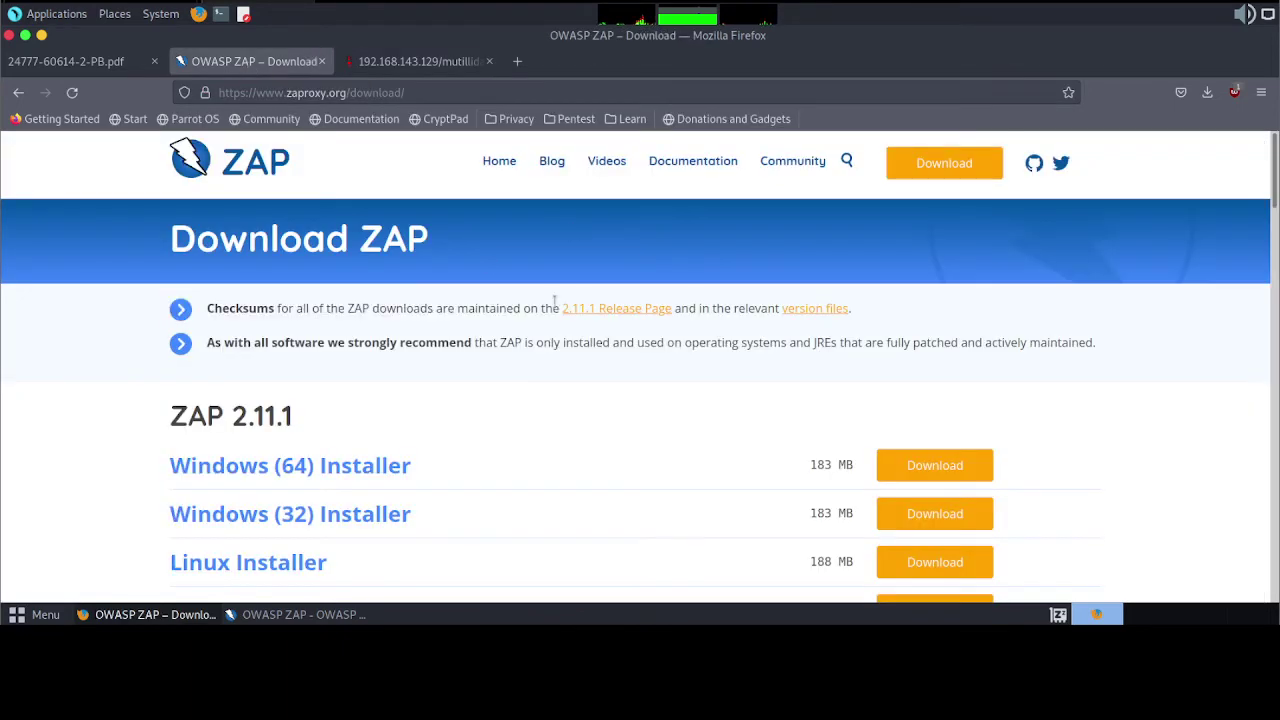
left_click(365, 70)
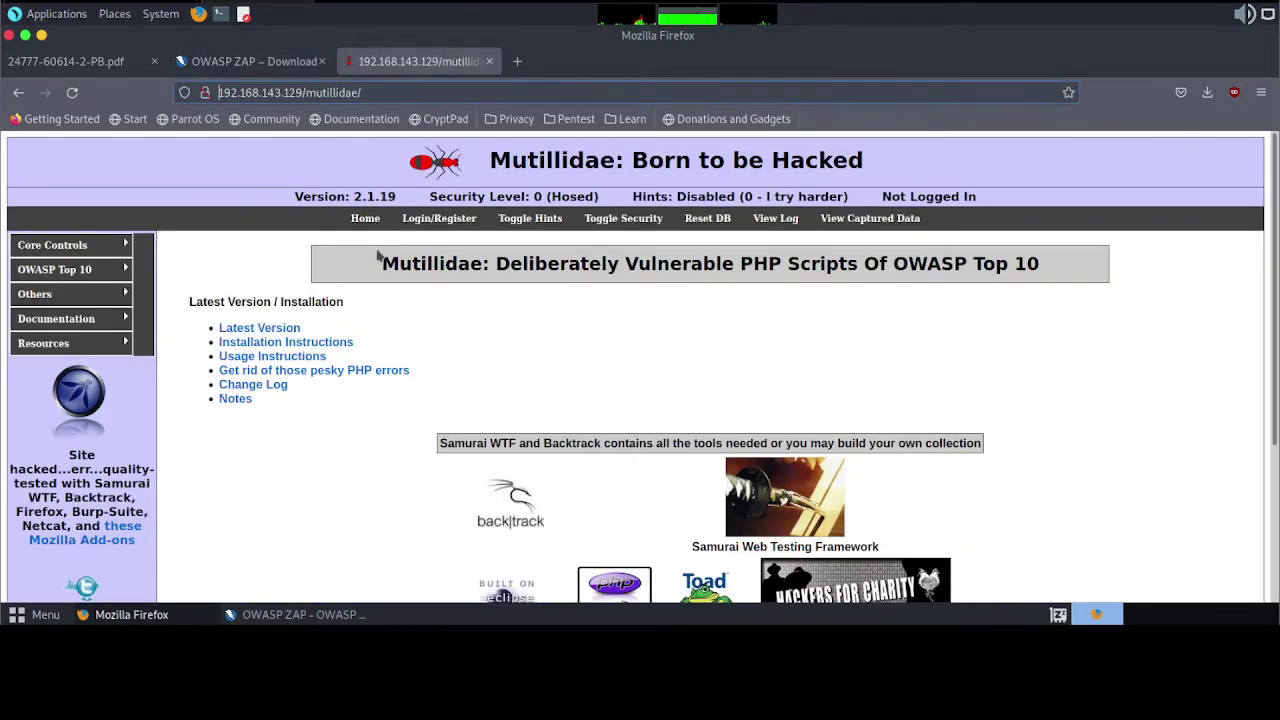
key("alt+Tab")
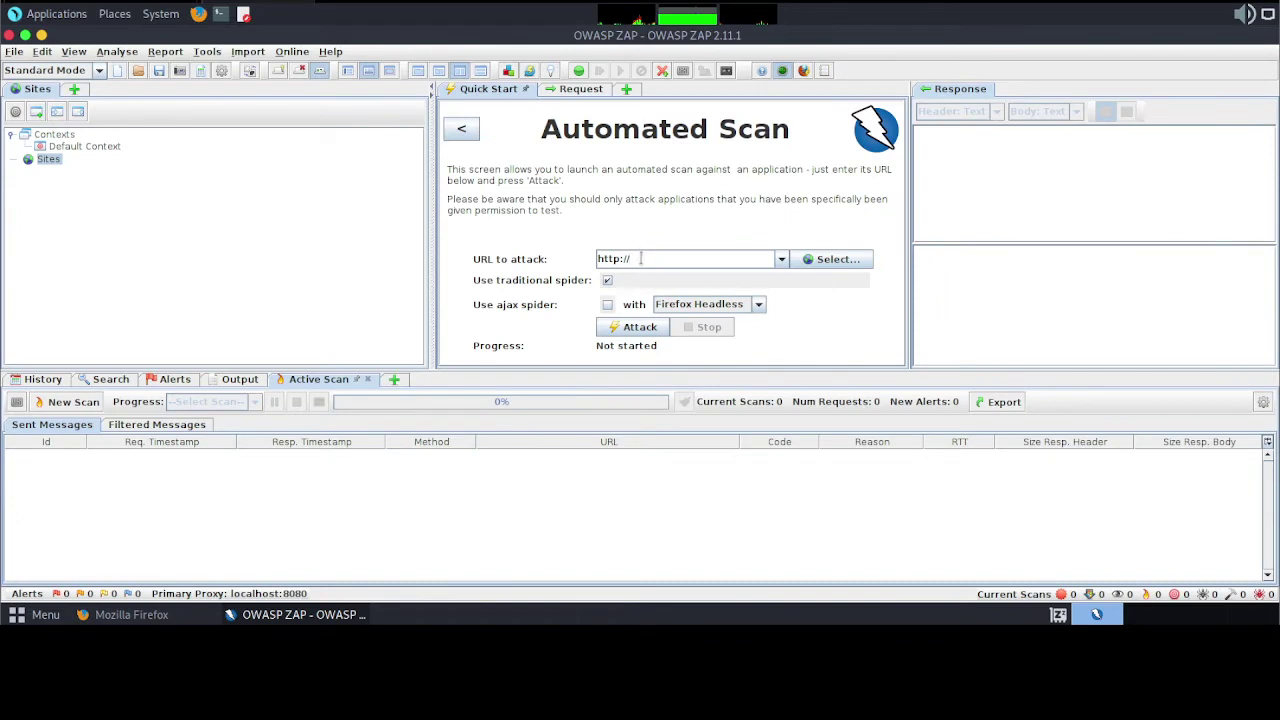
left_click_drag(640, 258, 578, 259)
key("ctrl+v")
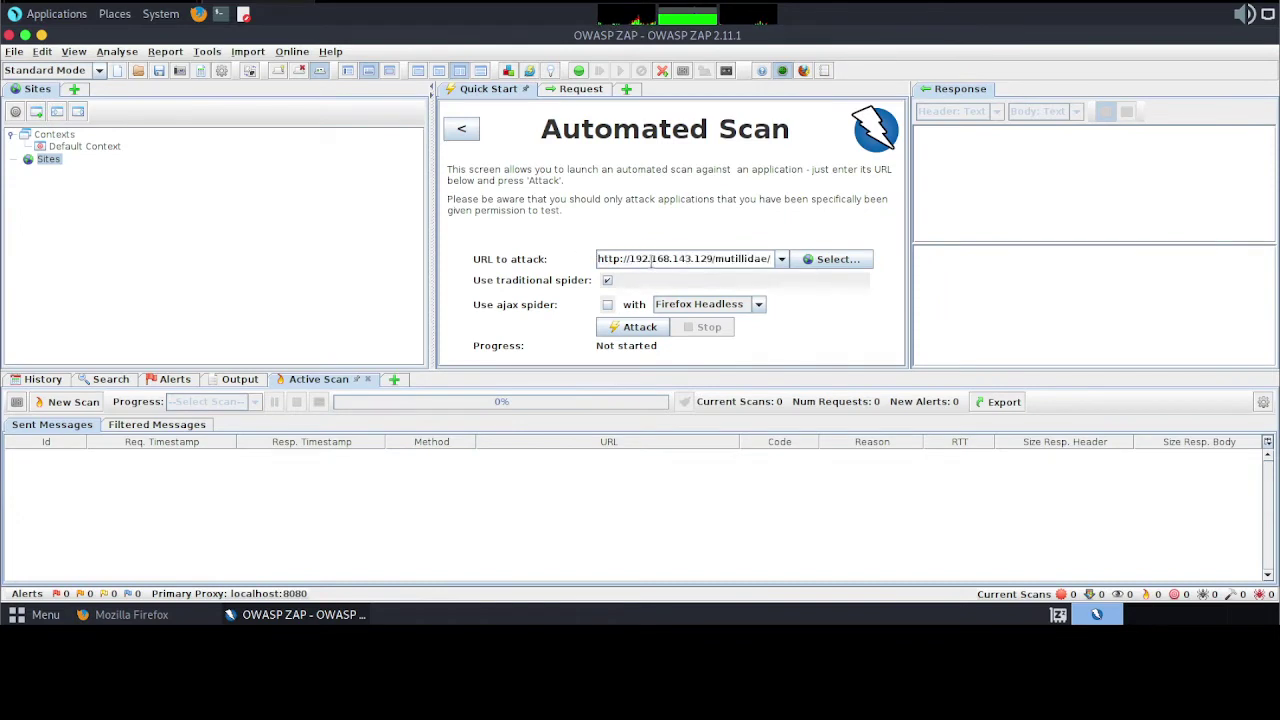
left_click(829, 260)
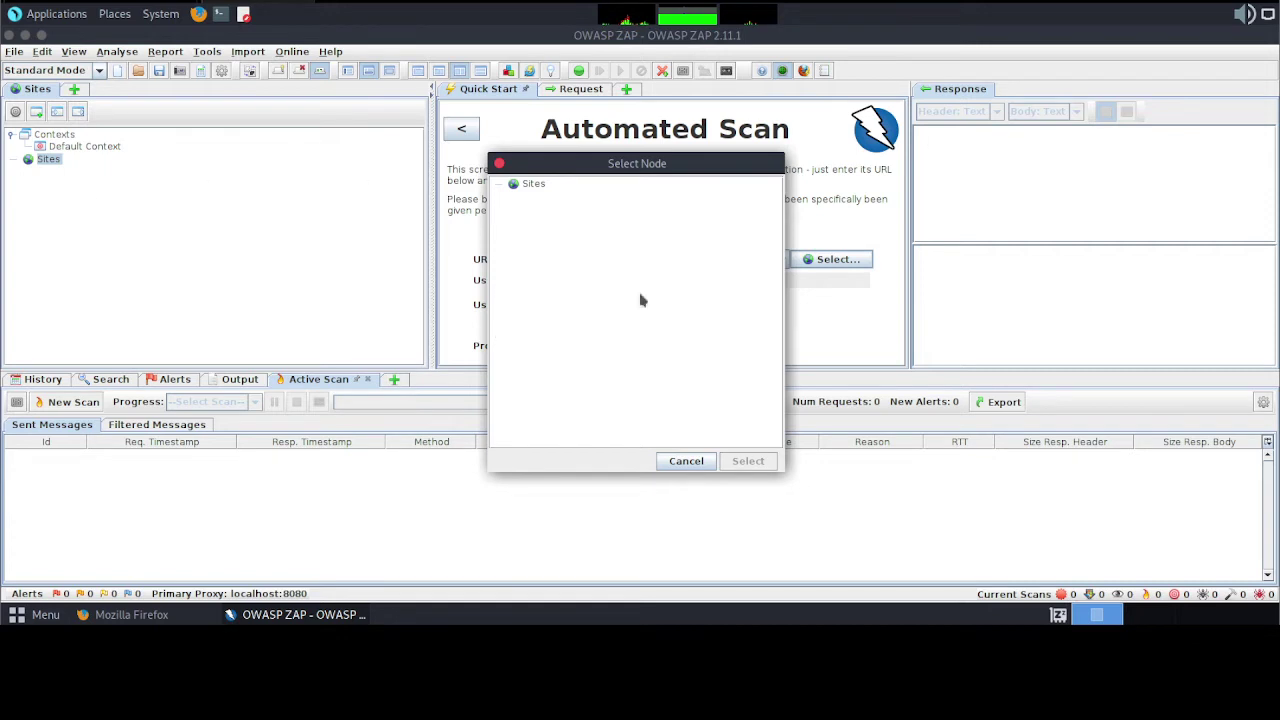
left_click(530, 184)
left_click(690, 461)
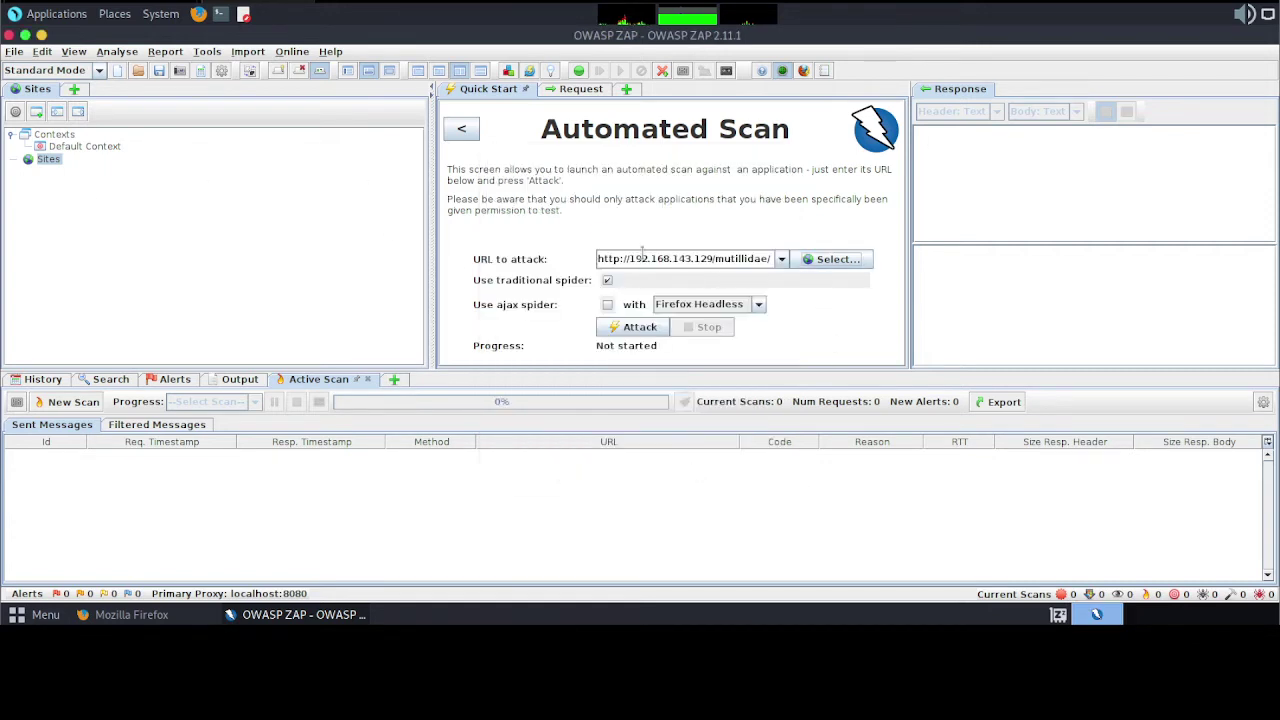
- Enable the ajax spider with Firefox Headless alongside the traditional spider and launch the automated attack
left_click(608, 305)
left_click(633, 327)
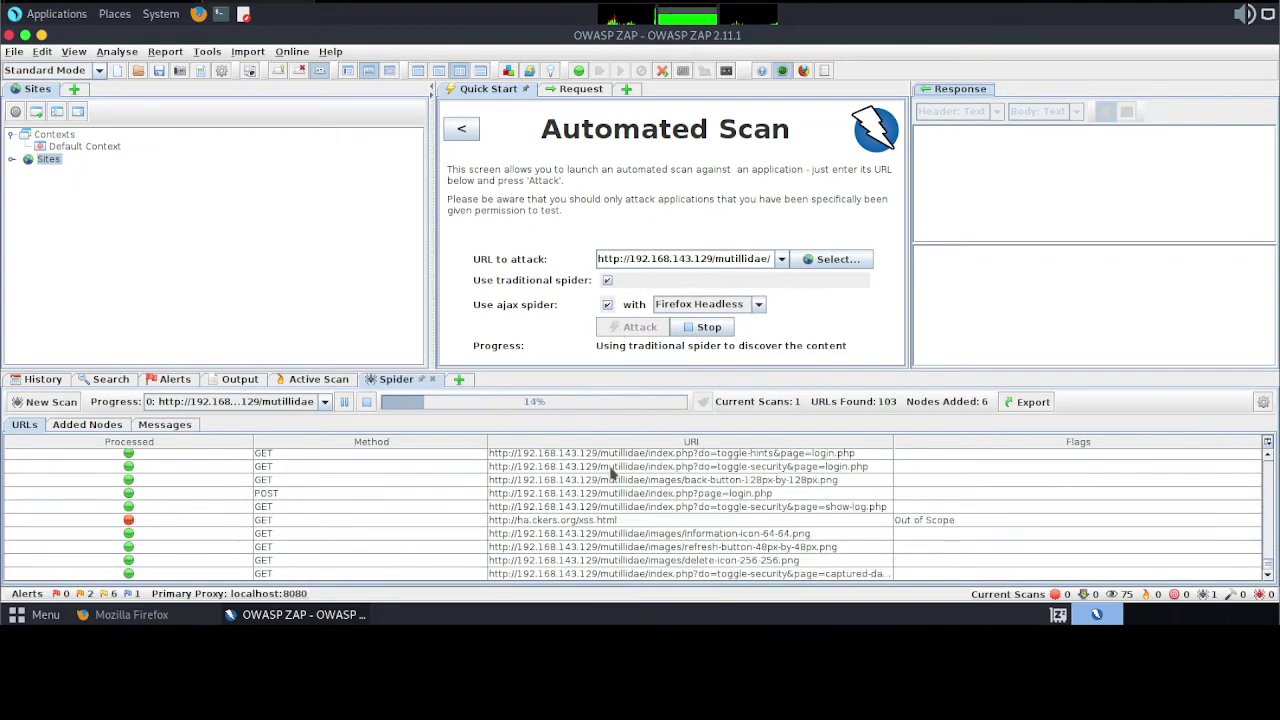
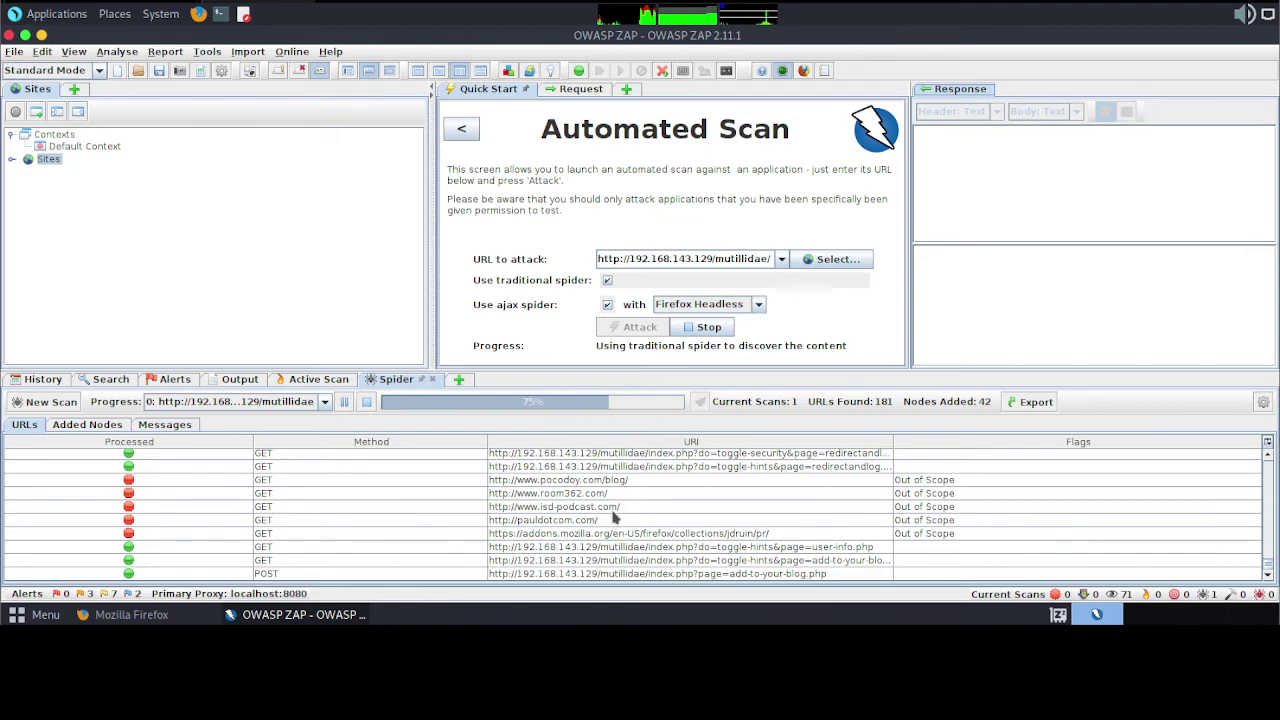
- Look through the traditional spider's crawled URLs back to the seed entries at the start of the list
scroll(615, 517, "up", 10)
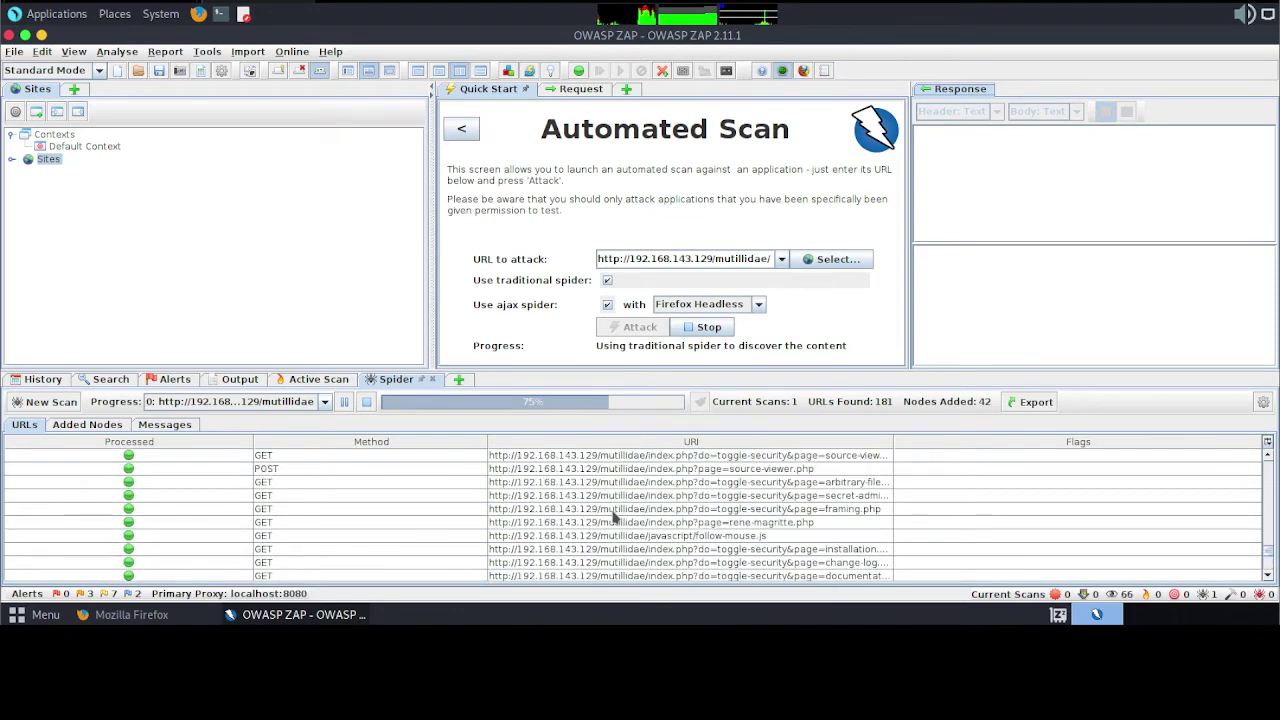
scroll(615, 517, "up", 1)
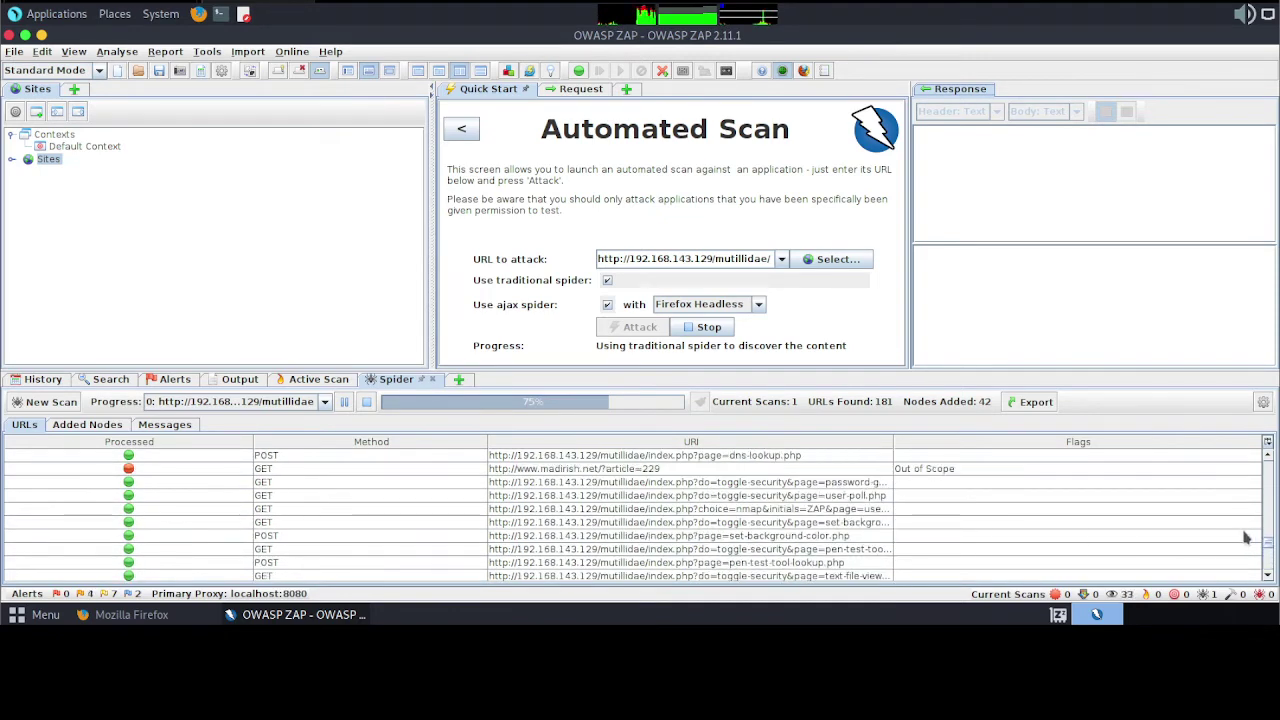
left_click_drag(1267, 545, 1267, 457)
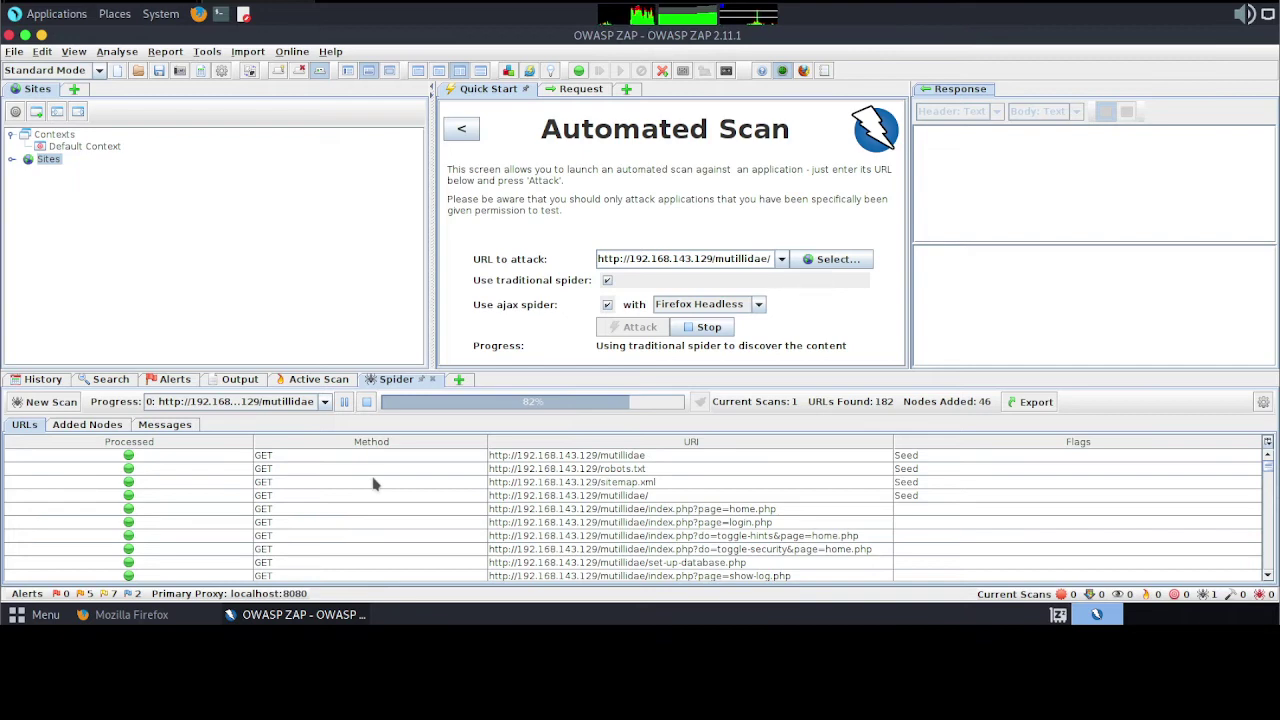
scroll(373, 484, "down", 3)
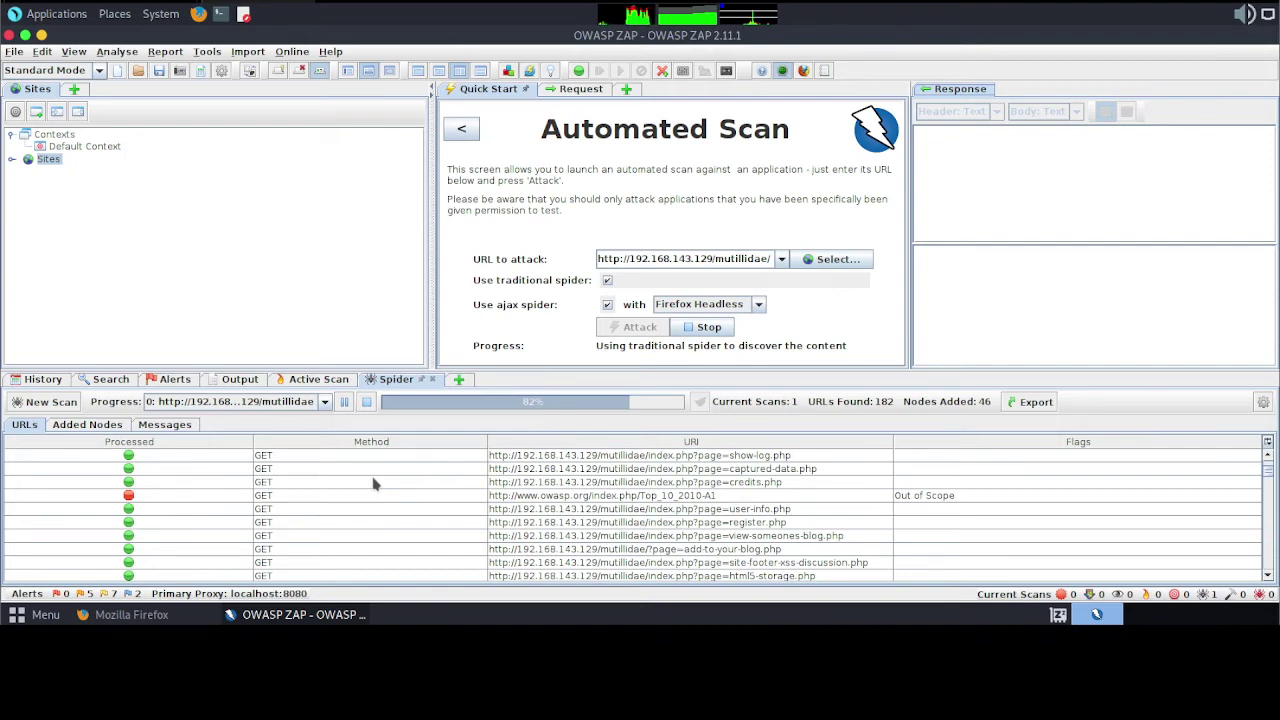
scroll(368, 483, "up", 3)
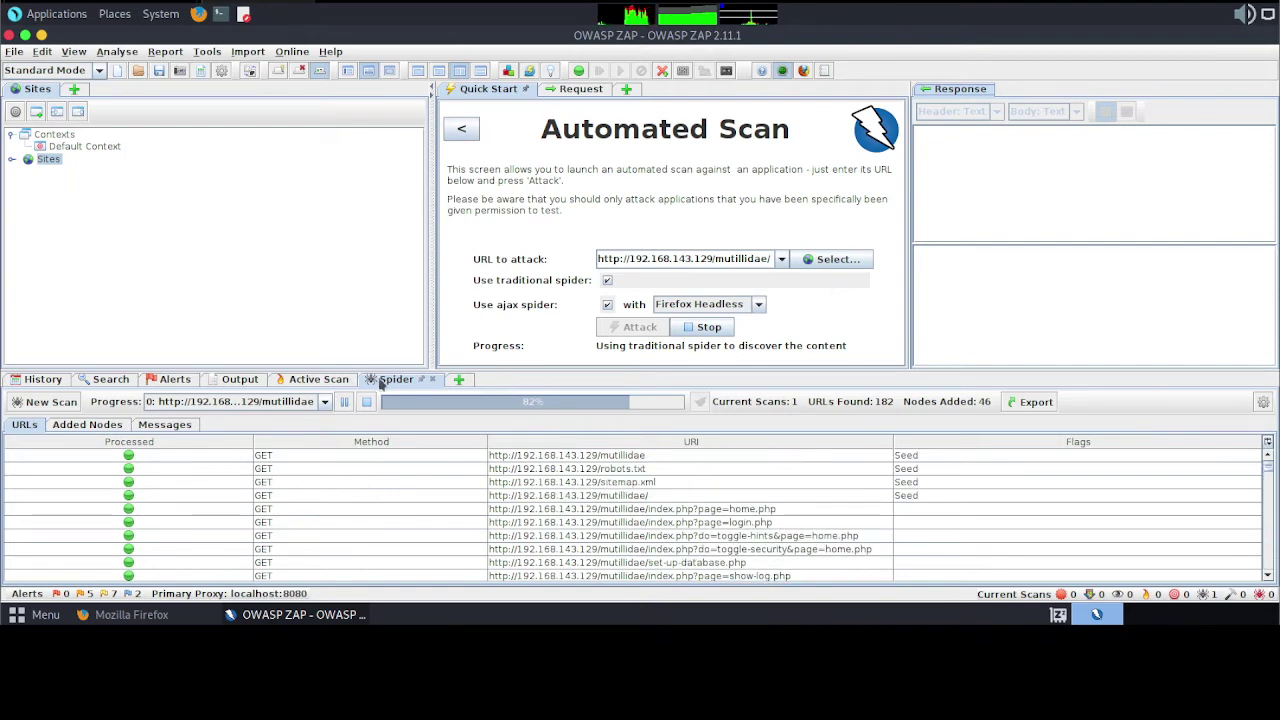
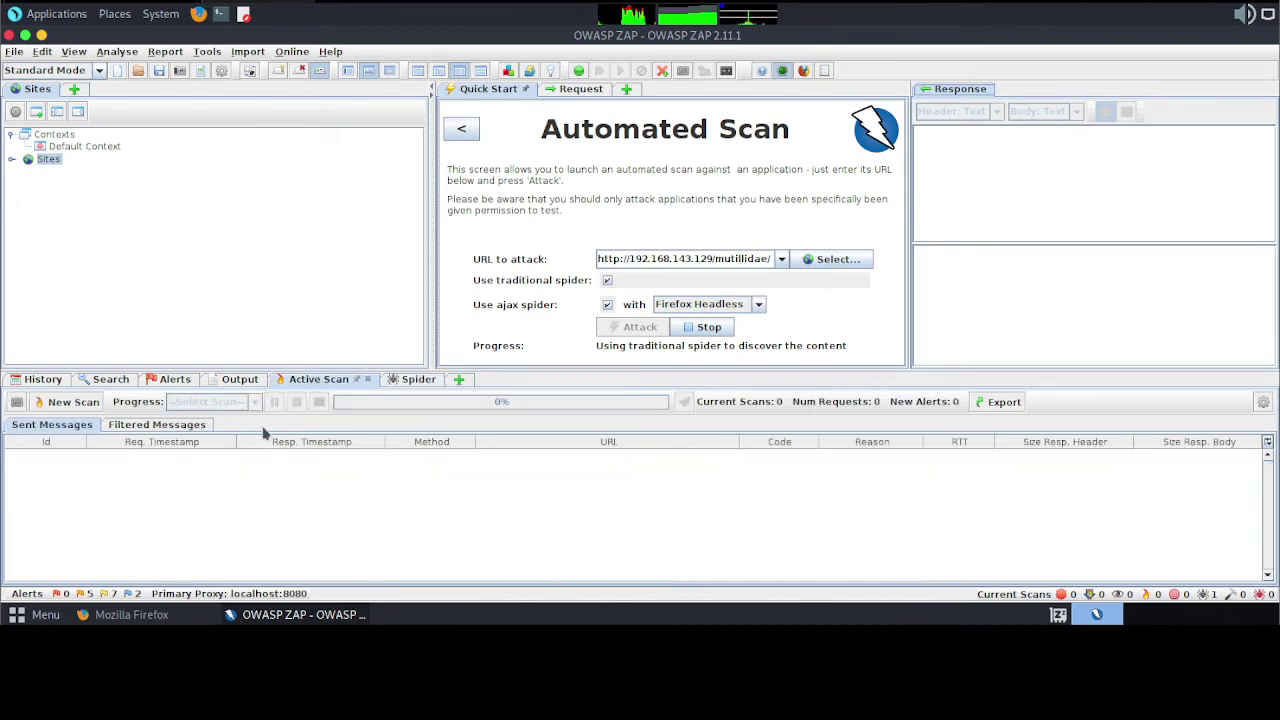
- Check the Output, Alerts, Spider, AJAX Spider and Active Scan views for progress while the automated scan runs
left_click(233, 380)
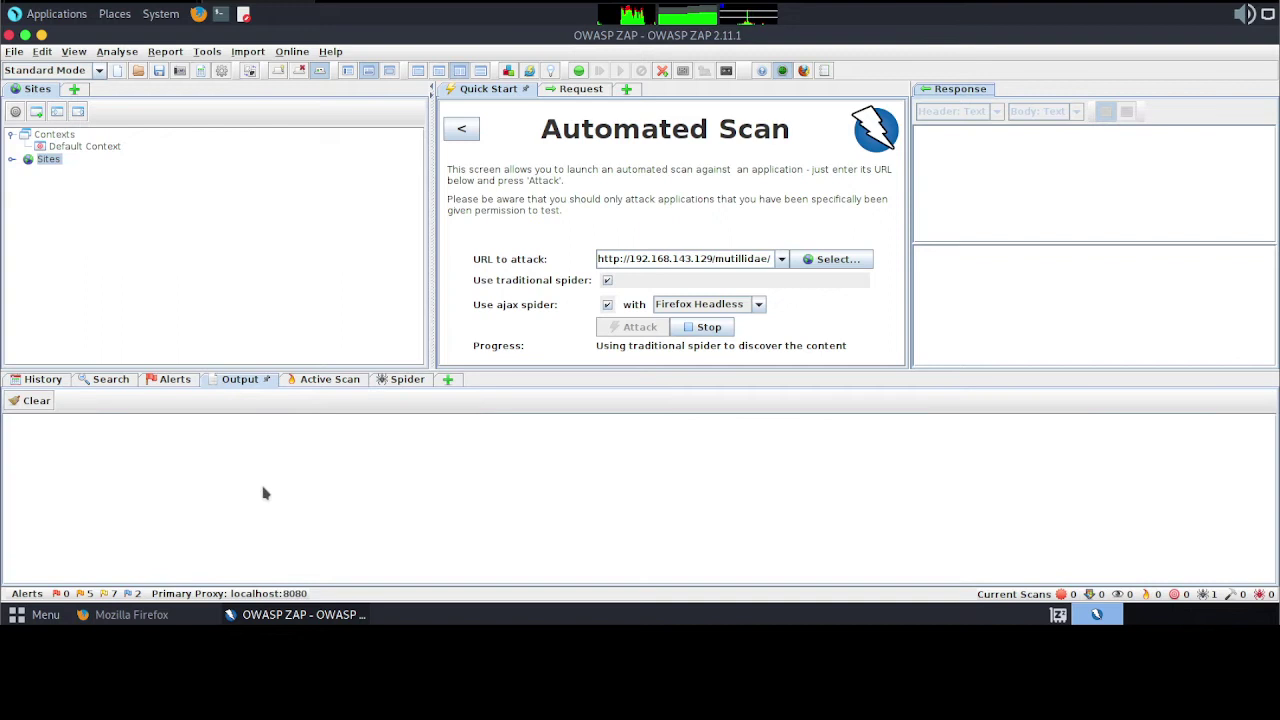
left_click(172, 380)
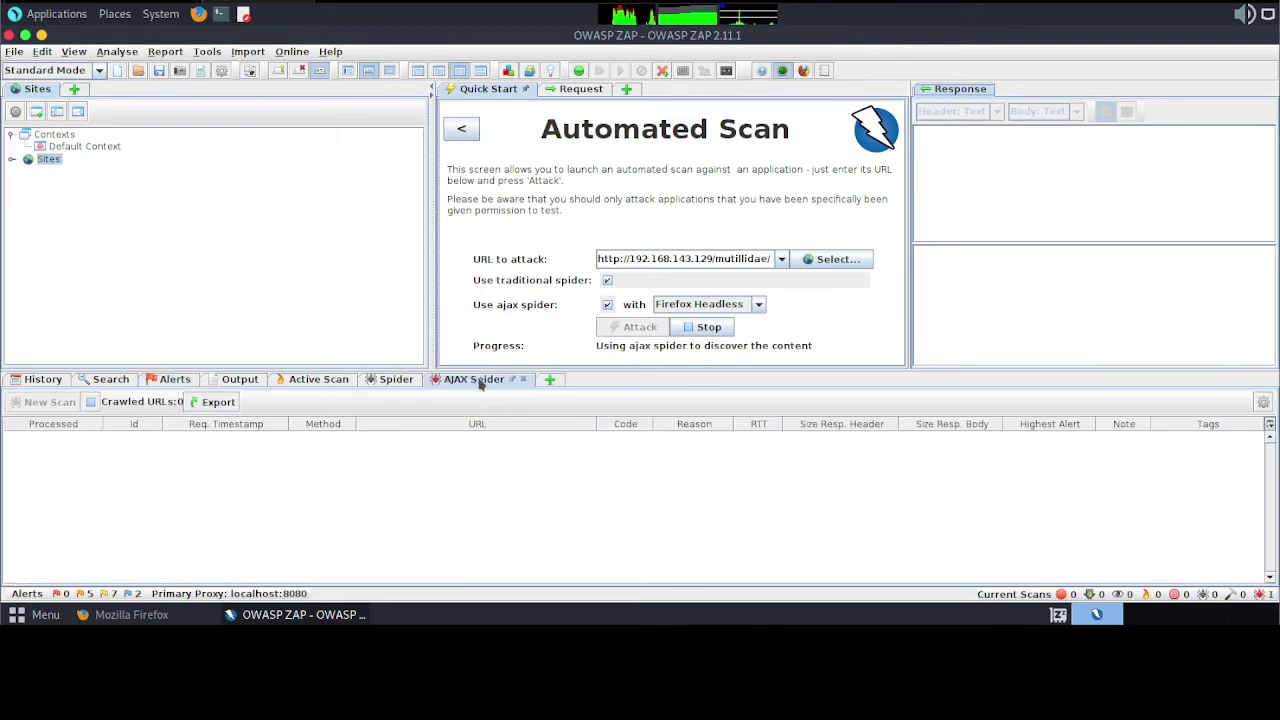
left_click(390, 382)
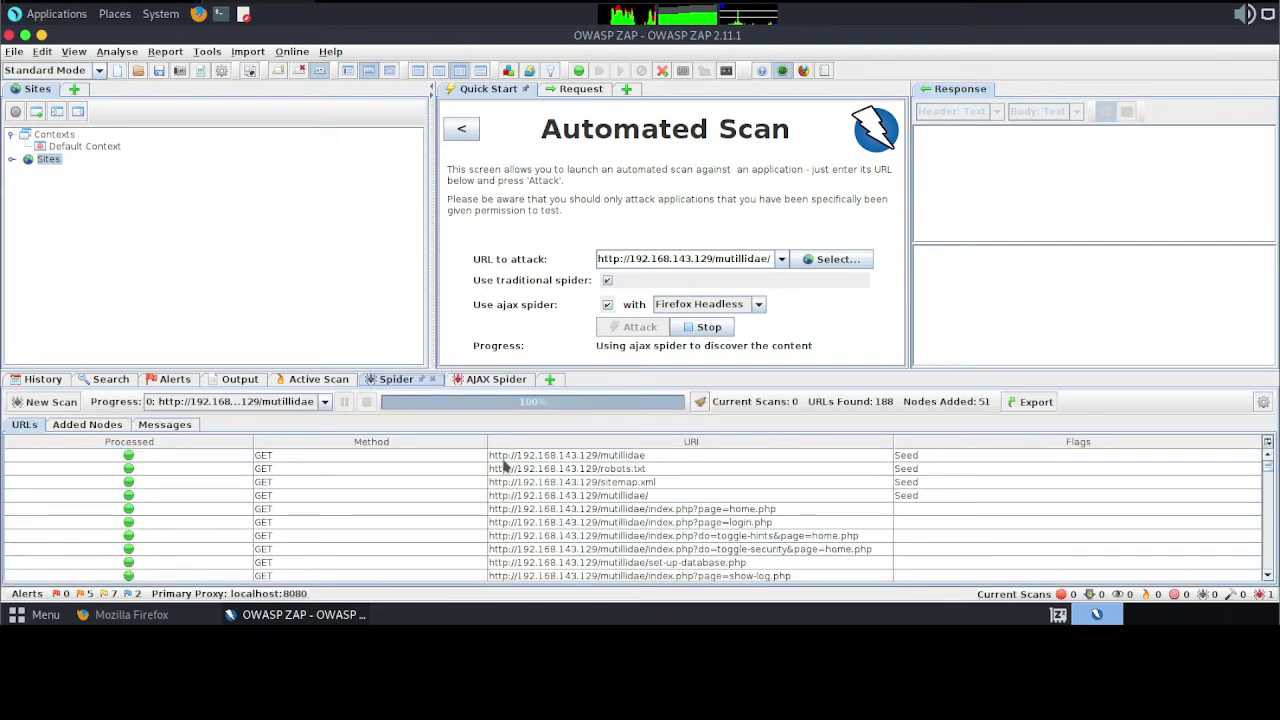
left_click(490, 381)
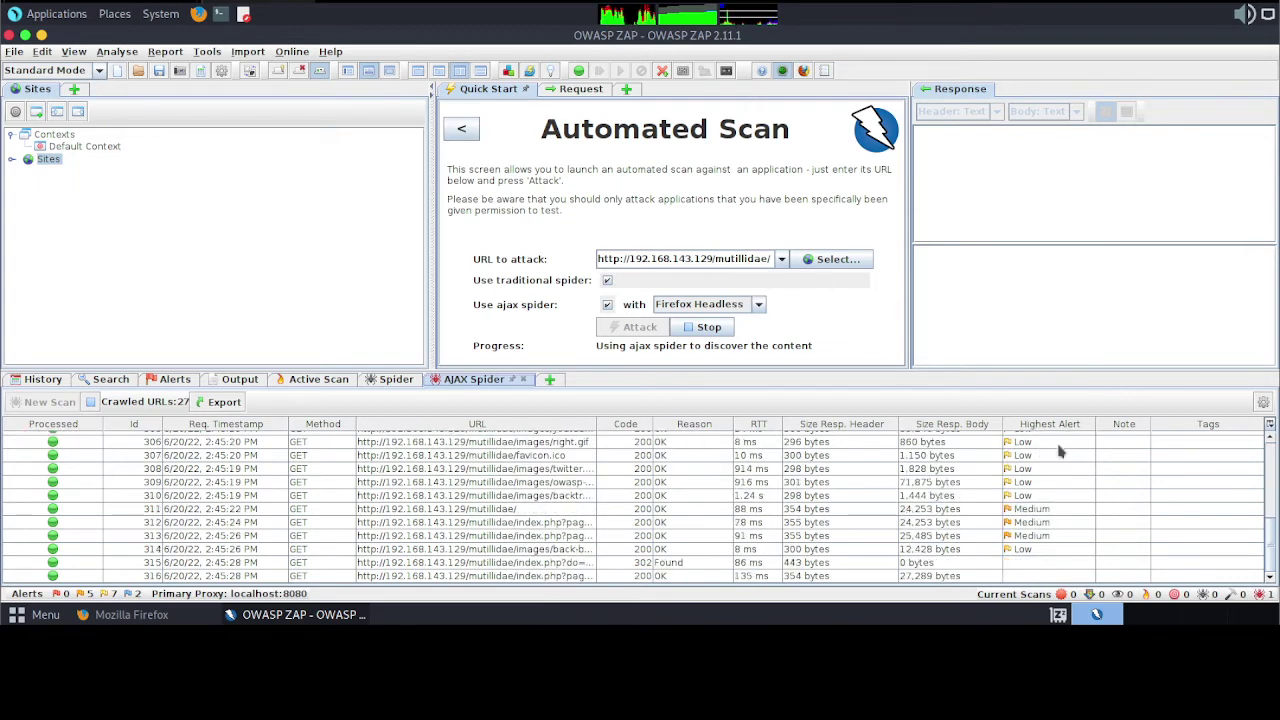
scroll(1027, 510, "up", 5)
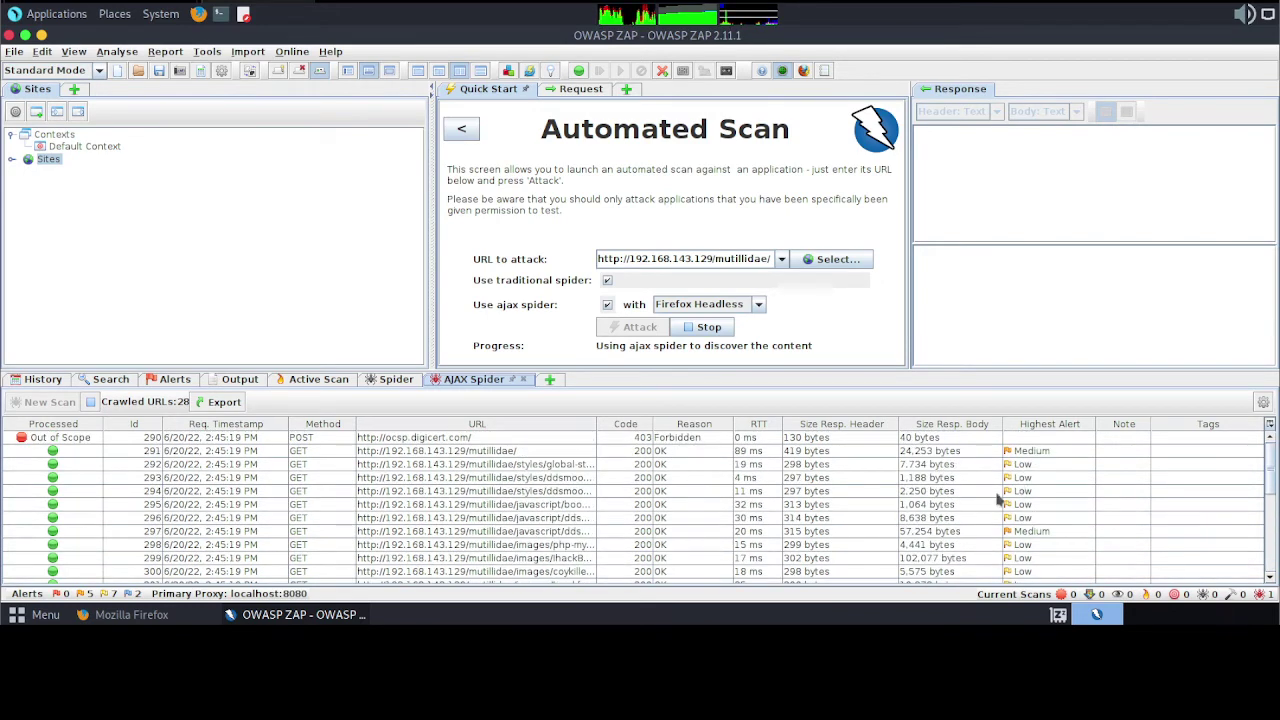
left_click(174, 379)
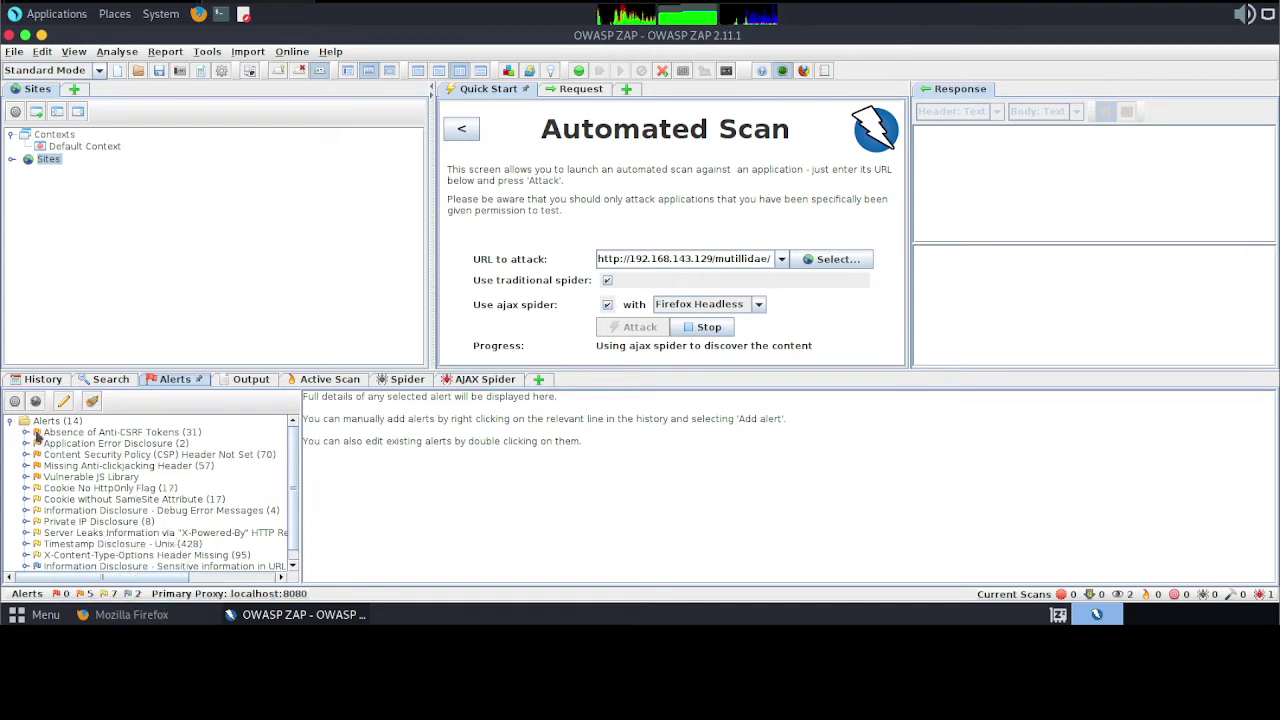
left_click(325, 379)
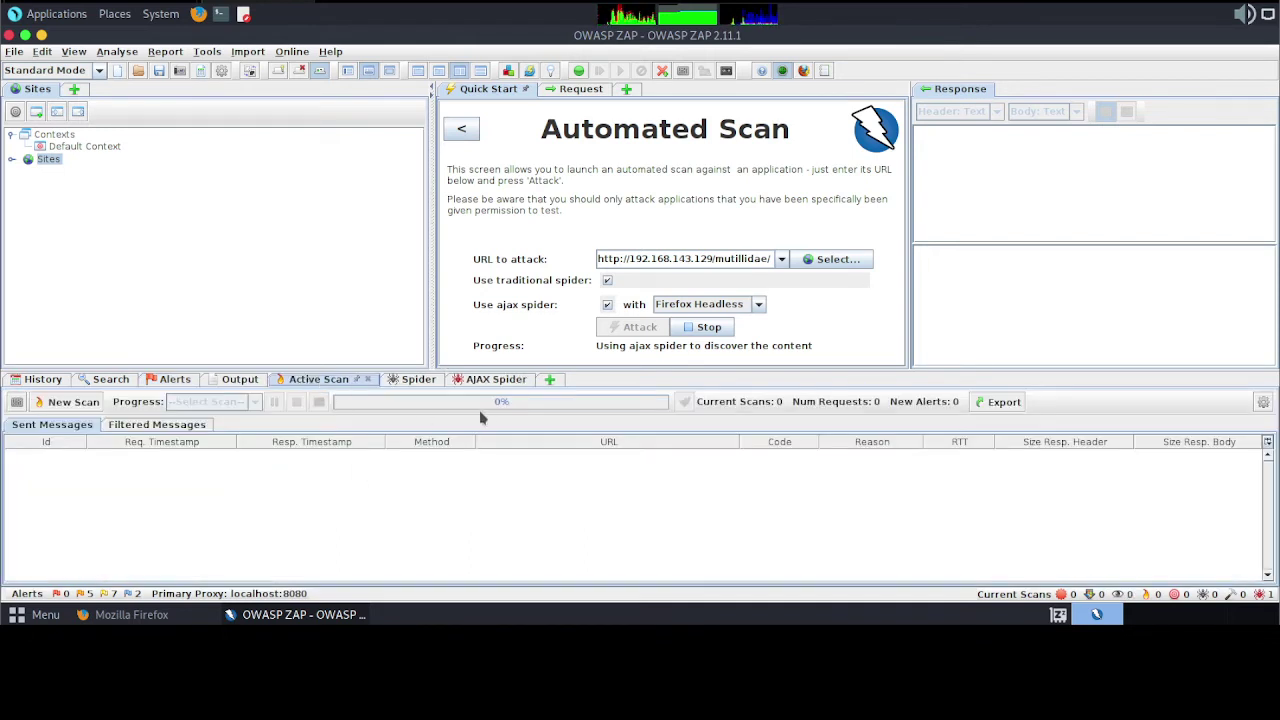
left_click(235, 382)
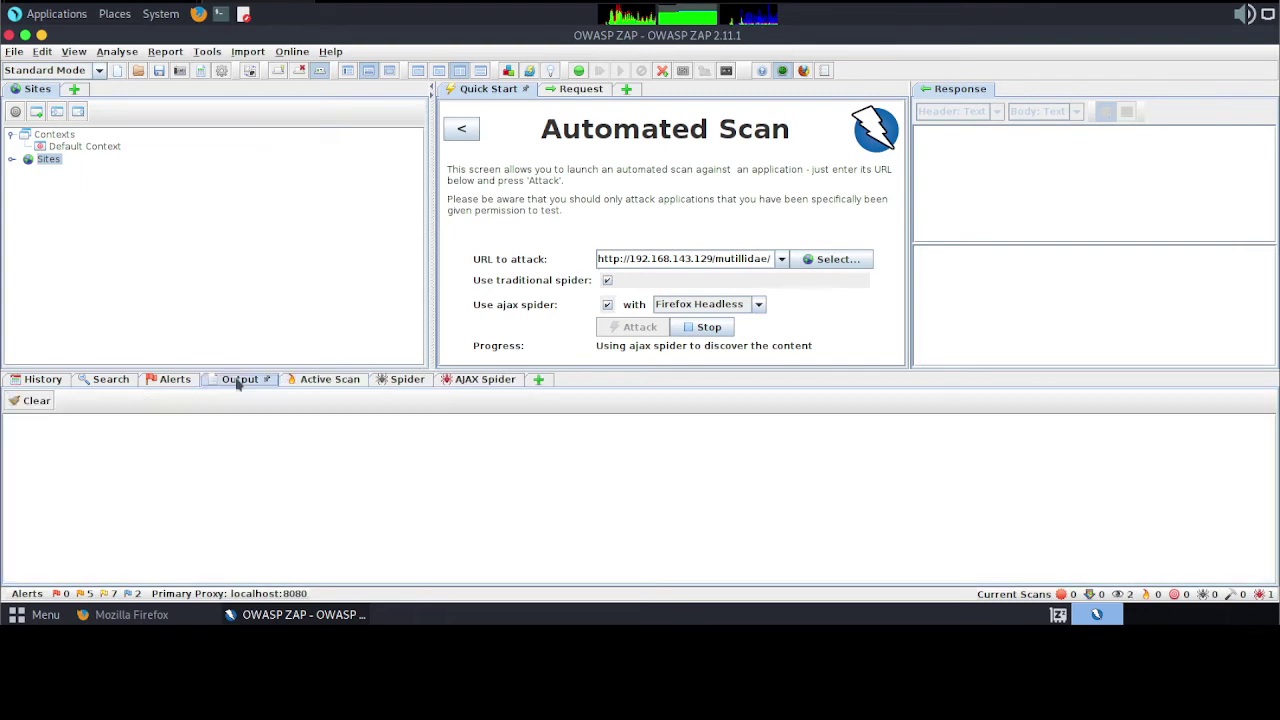
left_click(490, 382)
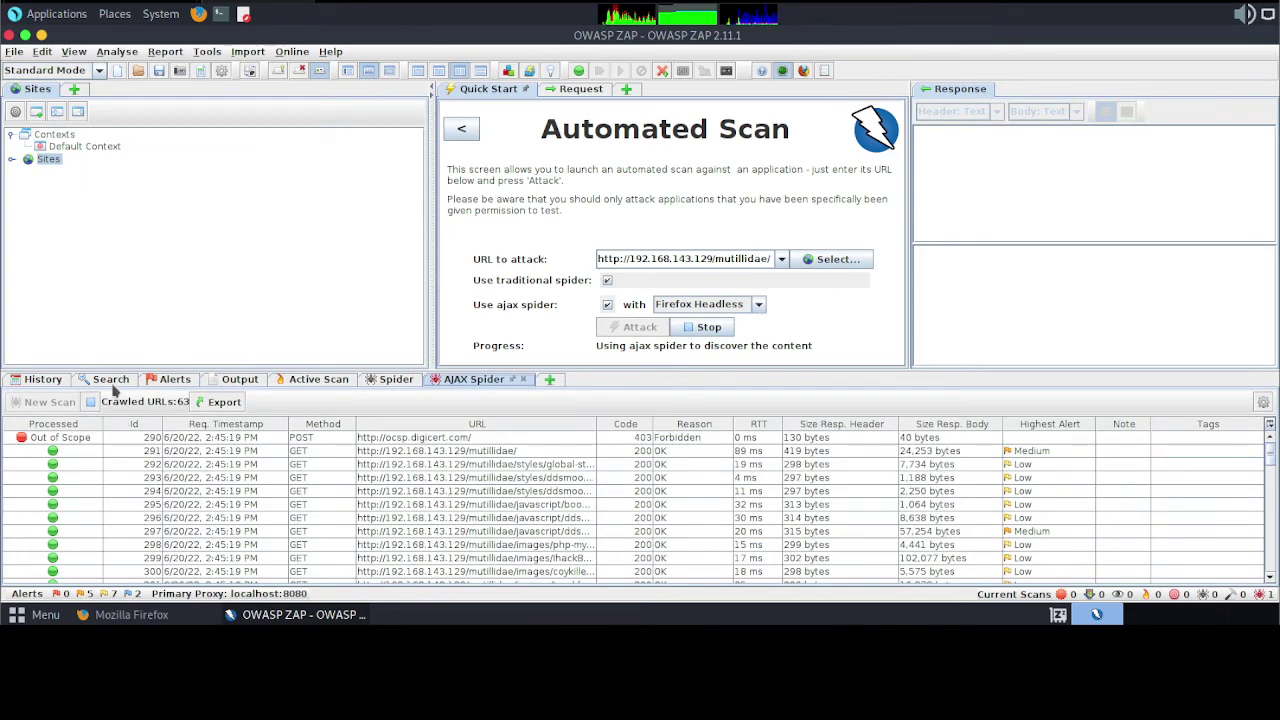
- Inspect the Mutillidae request in History, covering its response header and body, code, reason, RTT, body size and highest alert
left_click(43, 380)
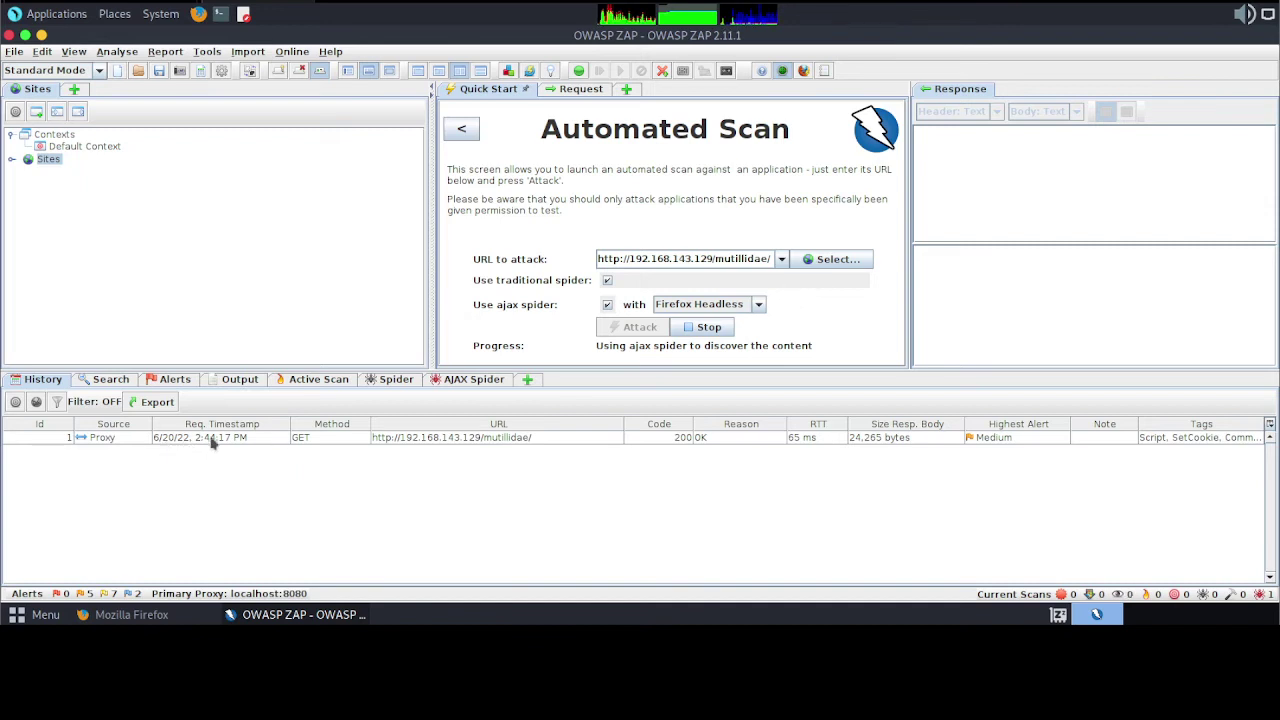
left_click(446, 441)
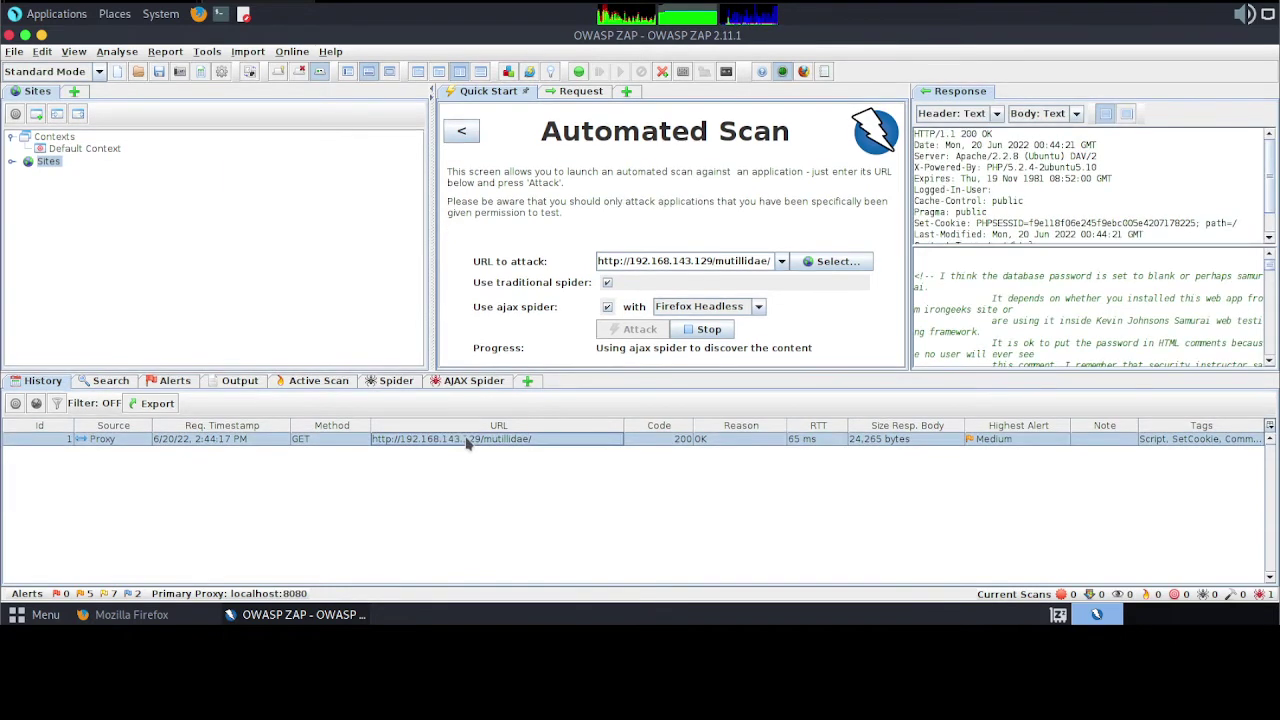
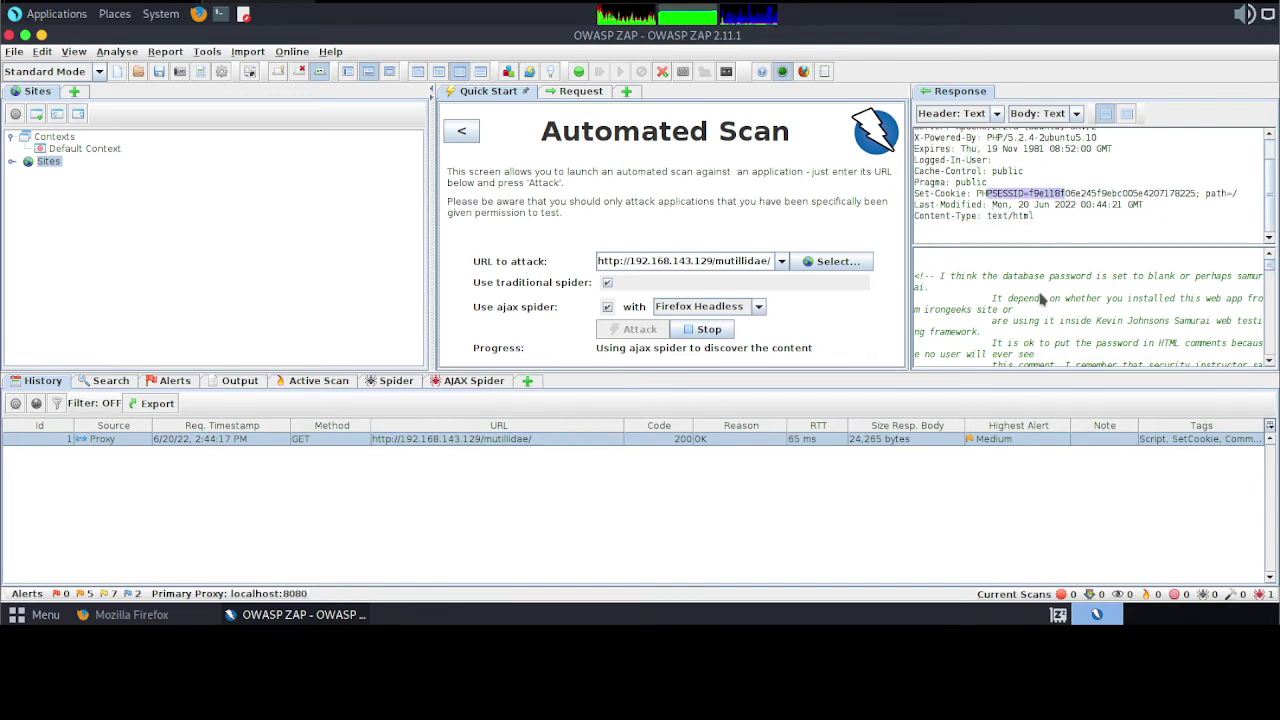
scroll(1040, 298, "down", 8)
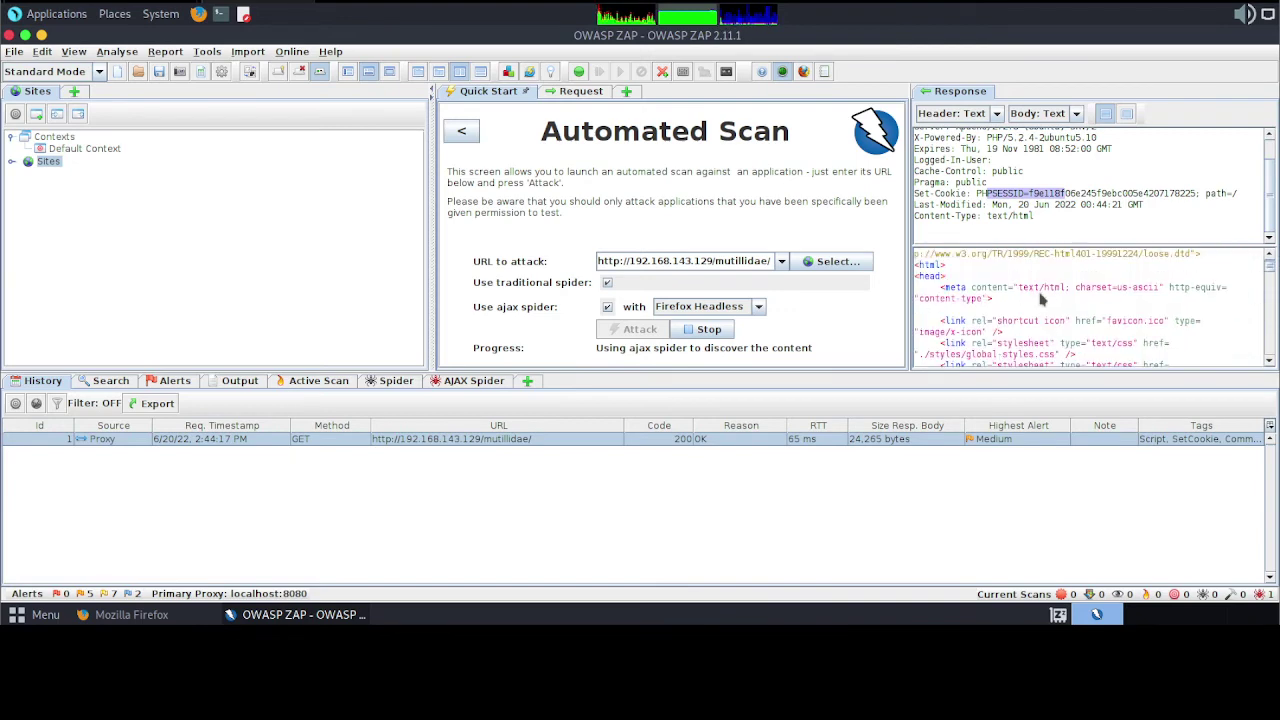
scroll(1040, 298, "down", 3)
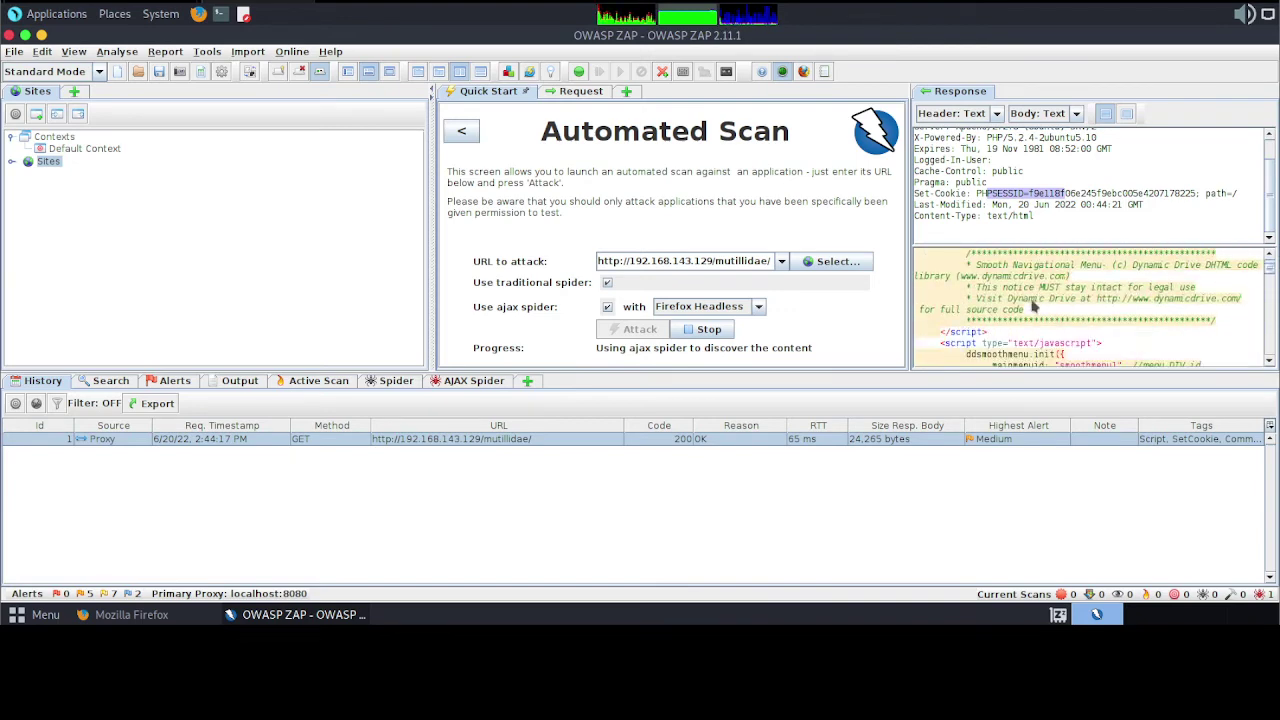
left_click(680, 441)
left_click(734, 440)
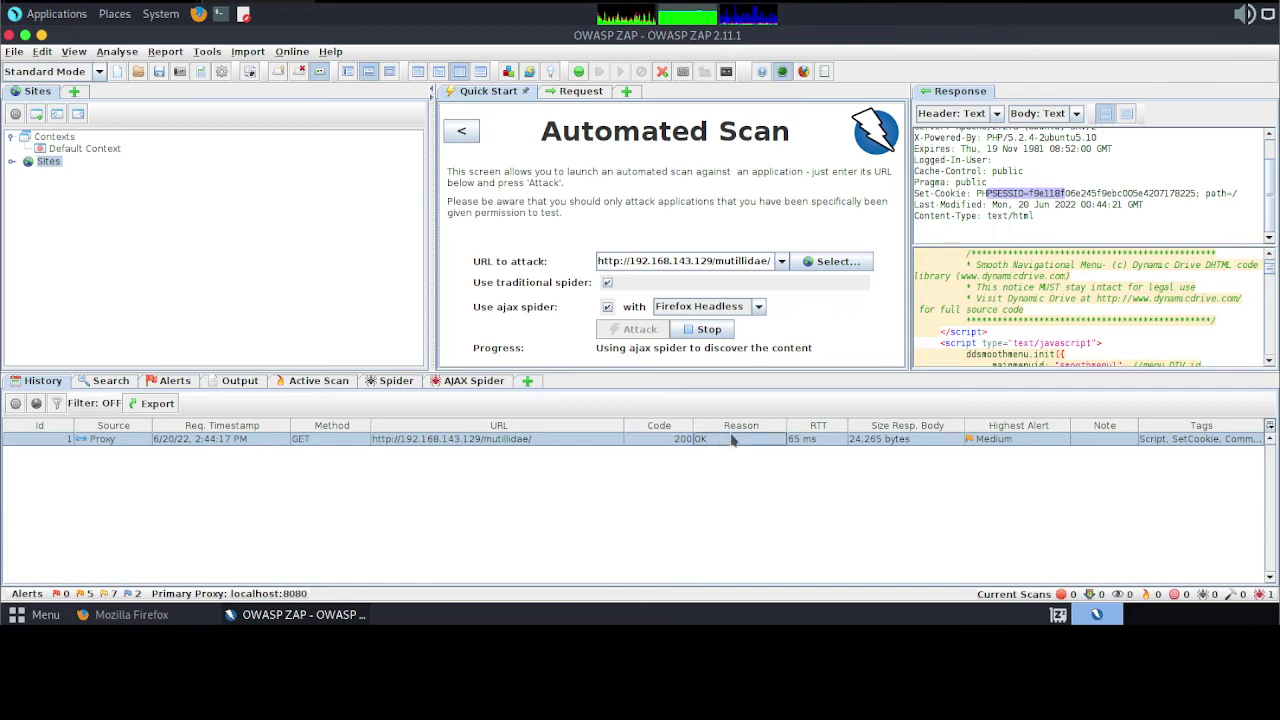
left_click(807, 441)
left_click(900, 441)
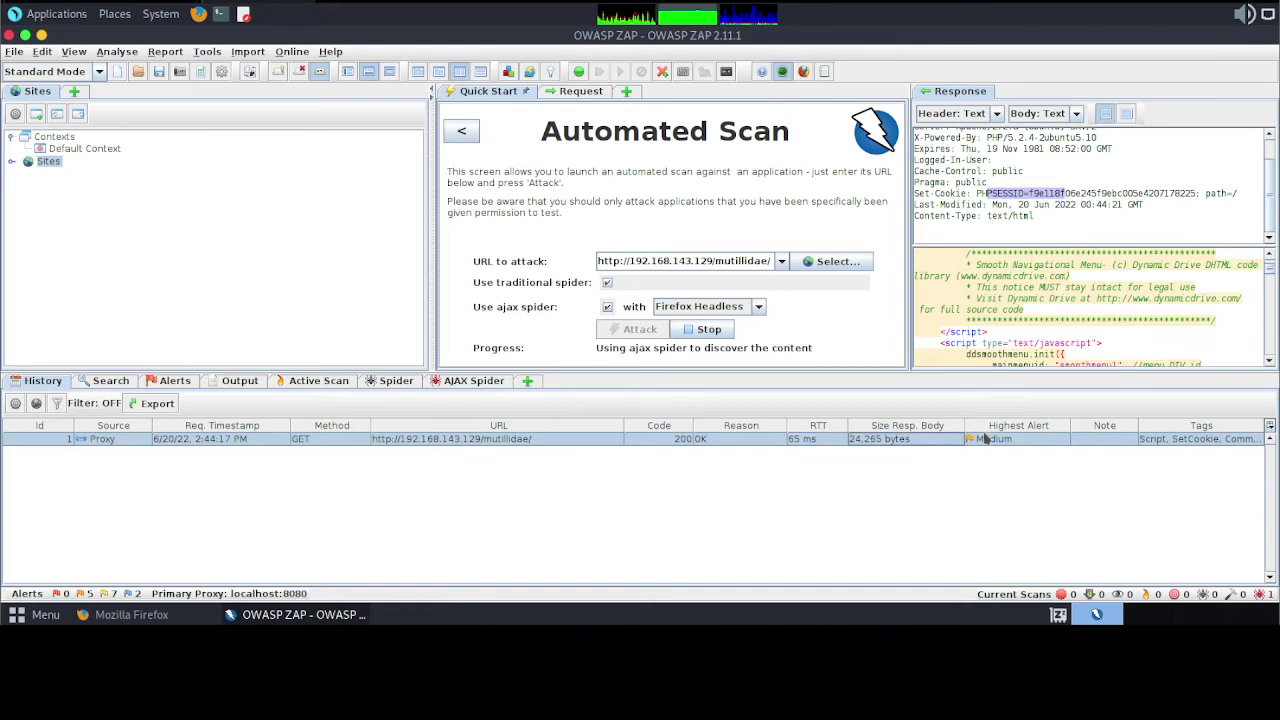
left_click(1010, 444)
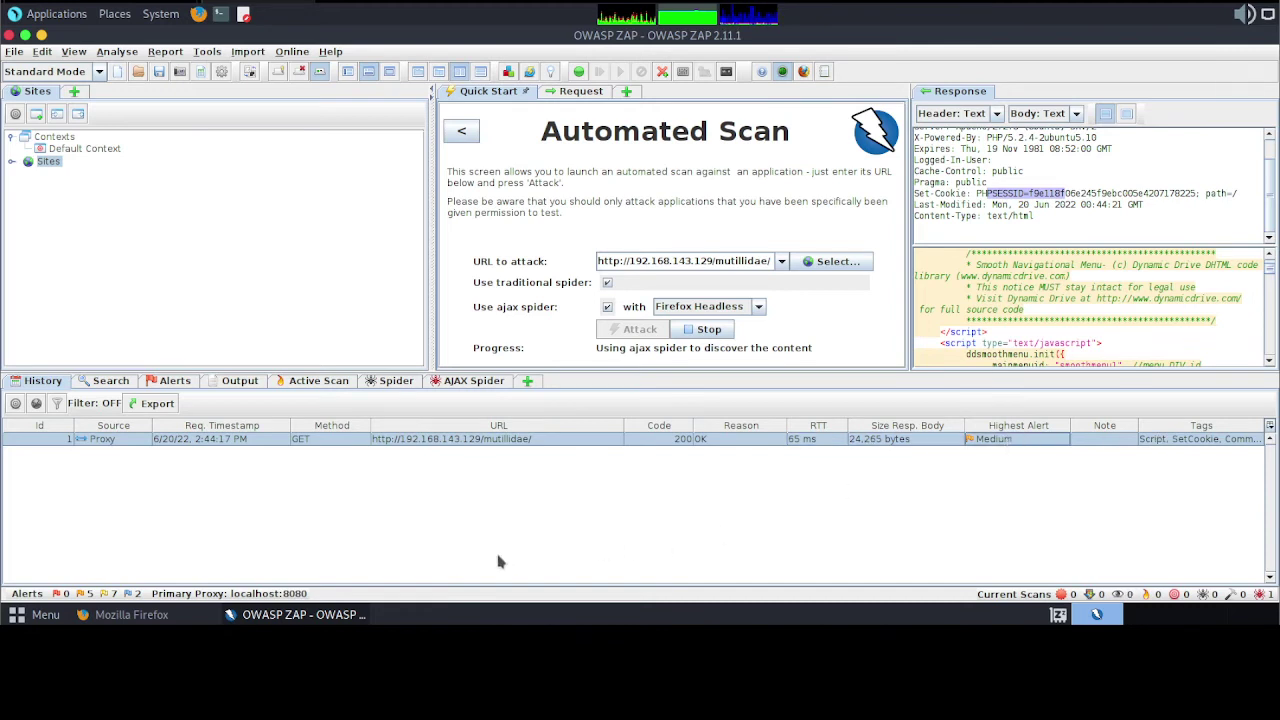
- Expand the Sites tree to its scanned host, and look at the Search view and the Alerts list
mouse_move(140, 614)
double_click(45, 161)
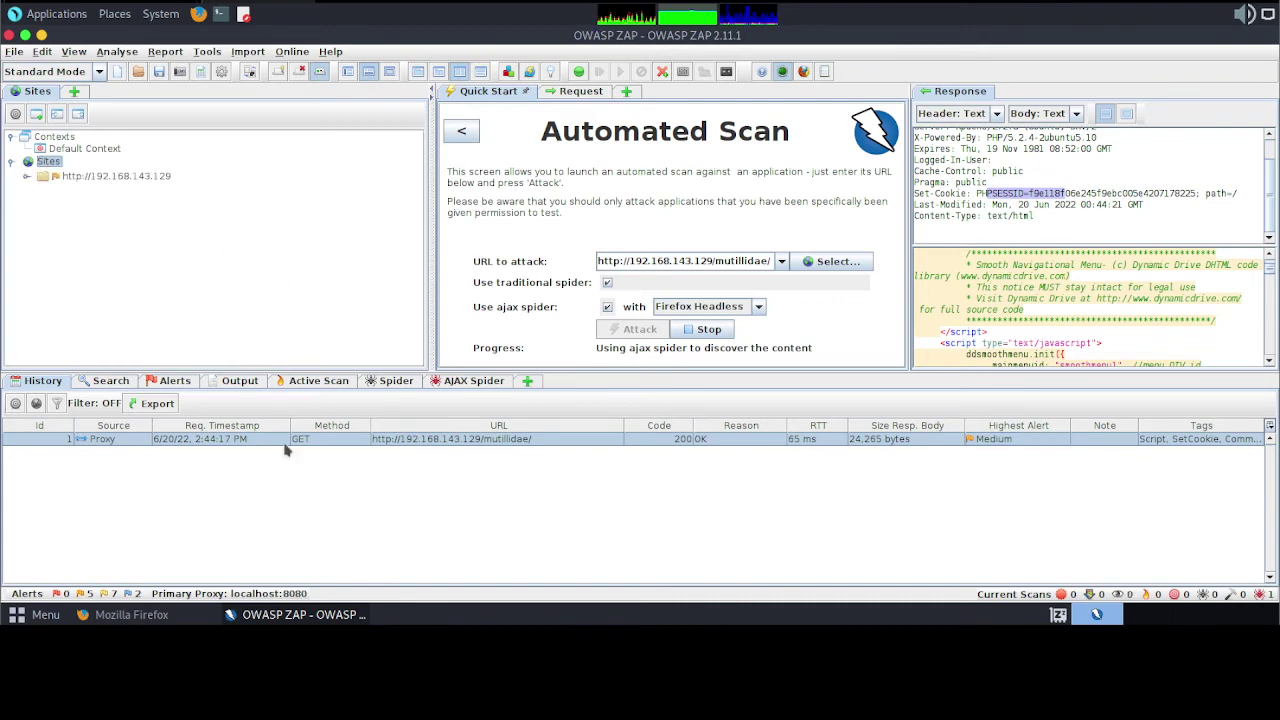
left_click(118, 382)
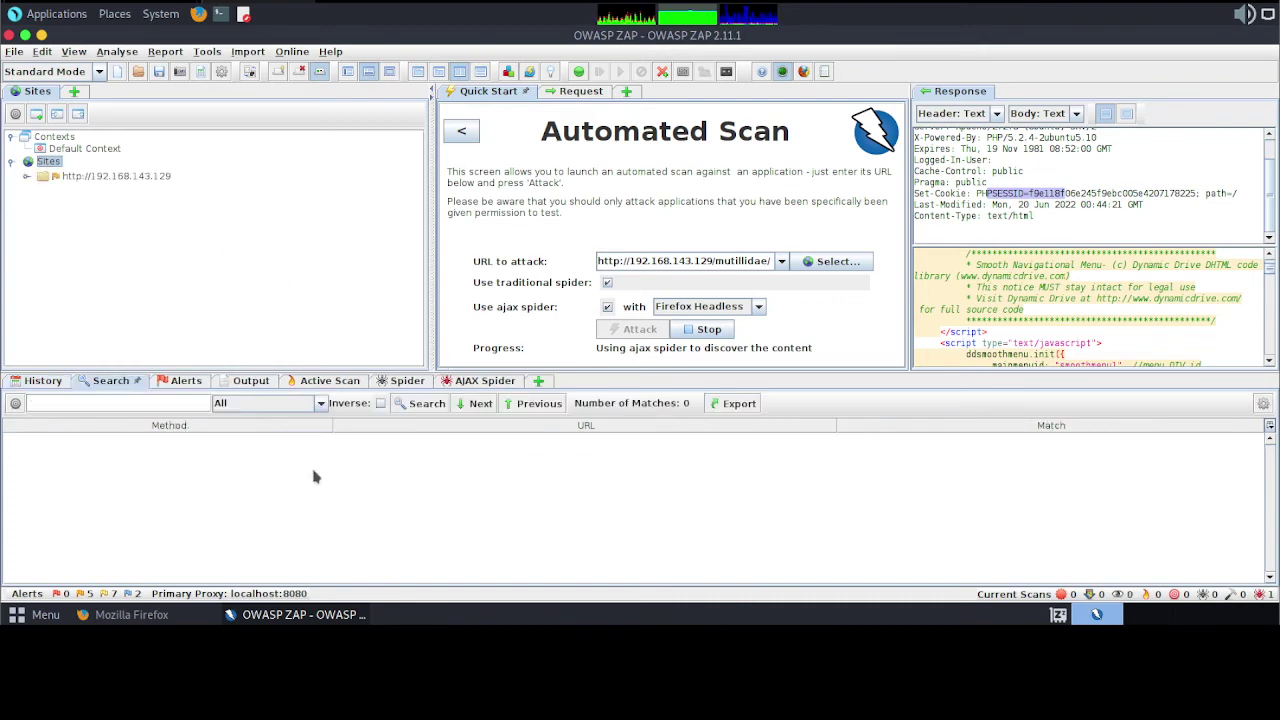
left_click(185, 381)
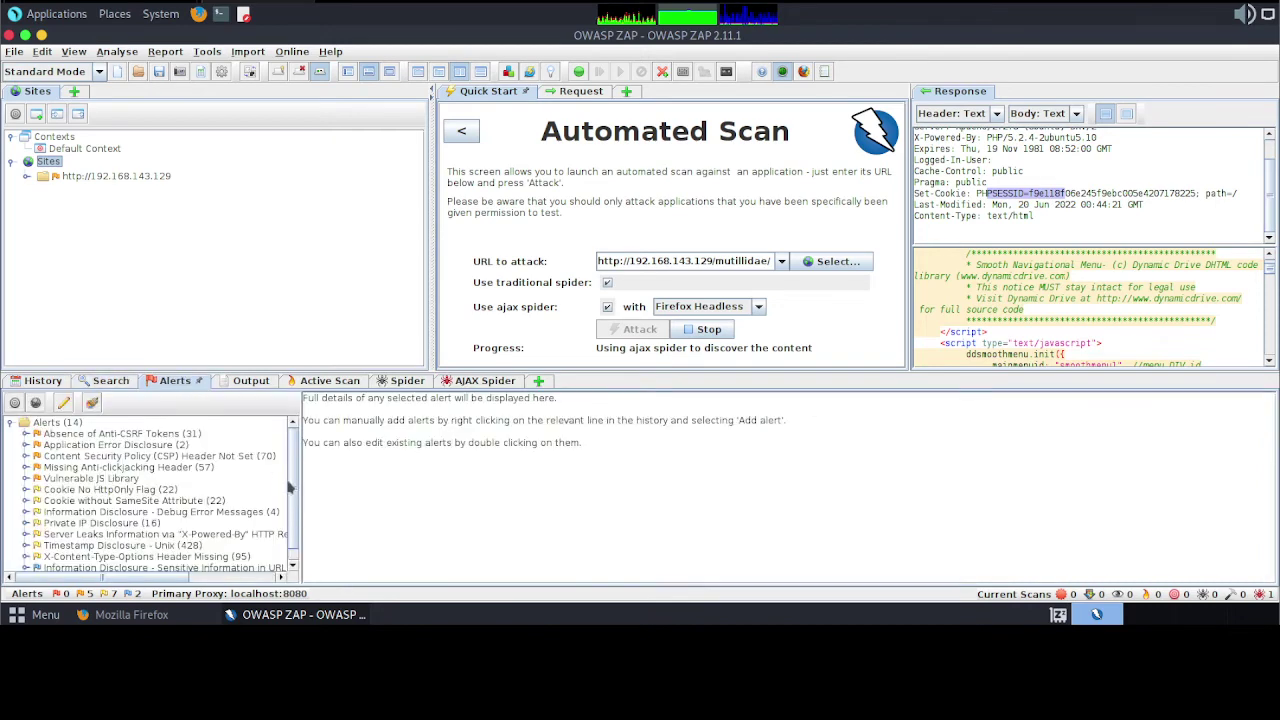
- Read the Absence of Anti-CSRF Tokens alert's details, then check the Output and Active Scan views before returning to the alerts
left_click(150, 435)
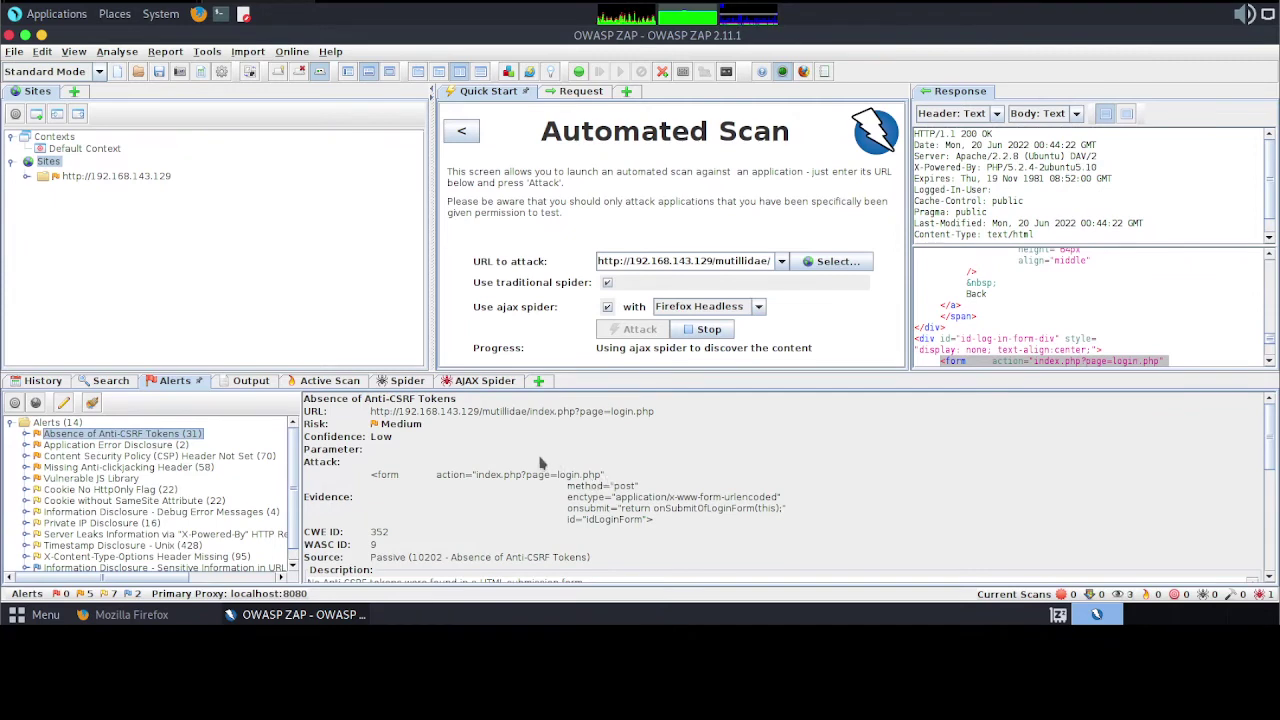
scroll(460, 487, "down", 4)
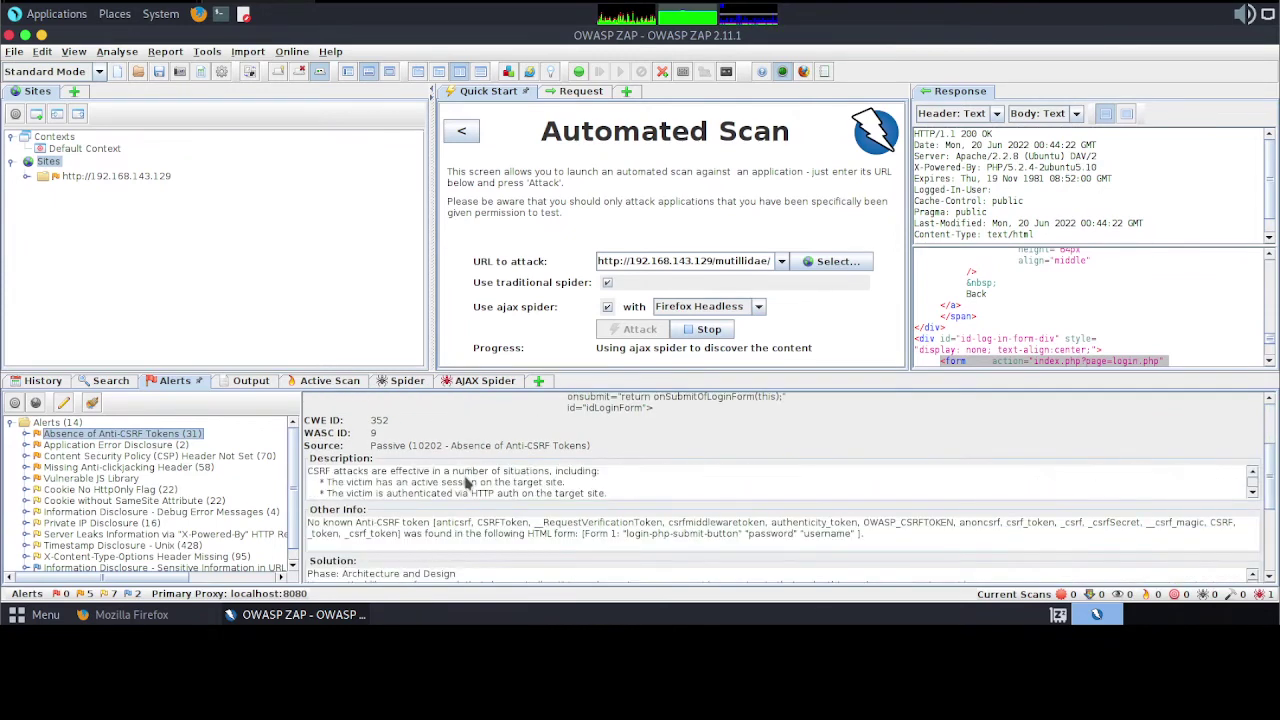
scroll(641, 441, "up", 4)
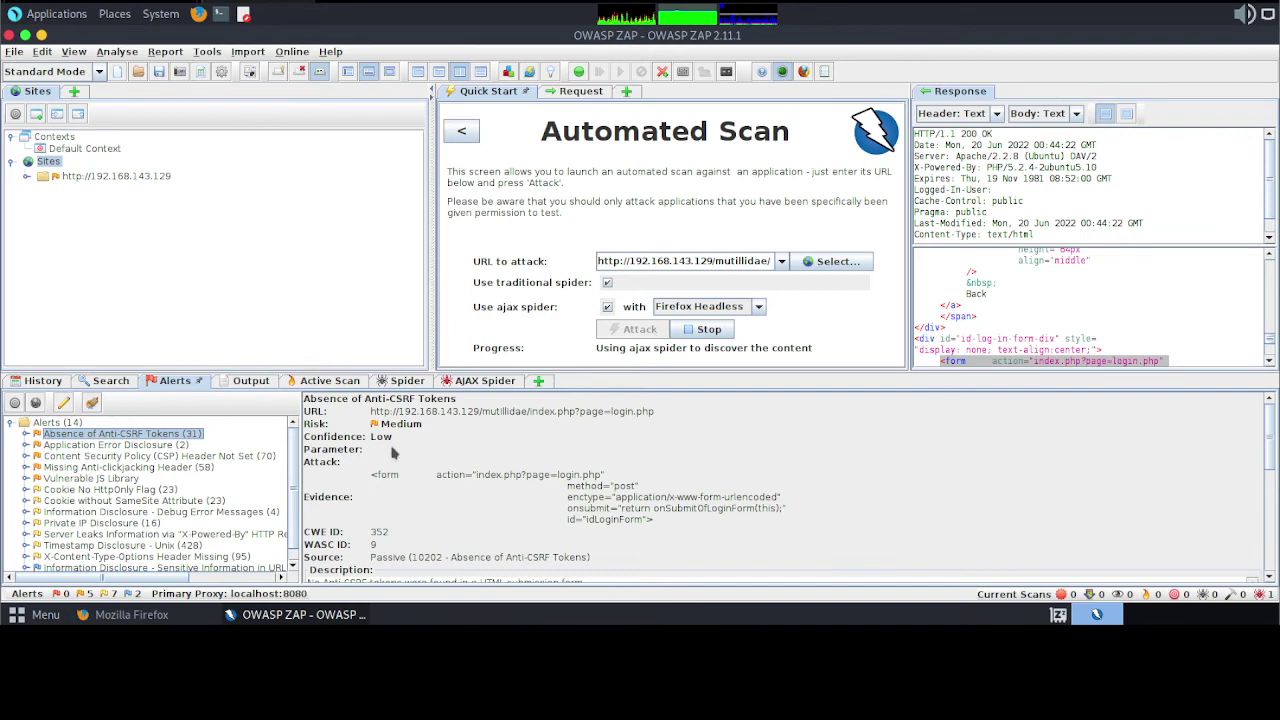
left_click(250, 381)
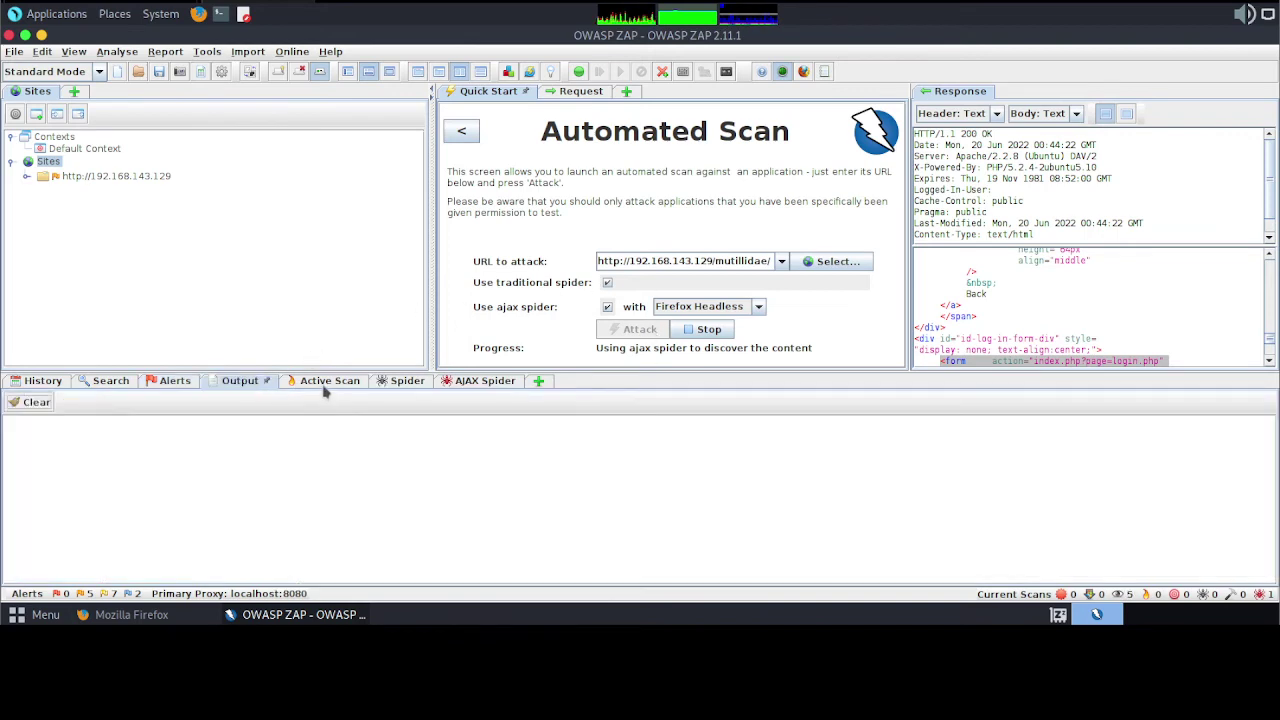
left_click(330, 381)
left_click(168, 382)
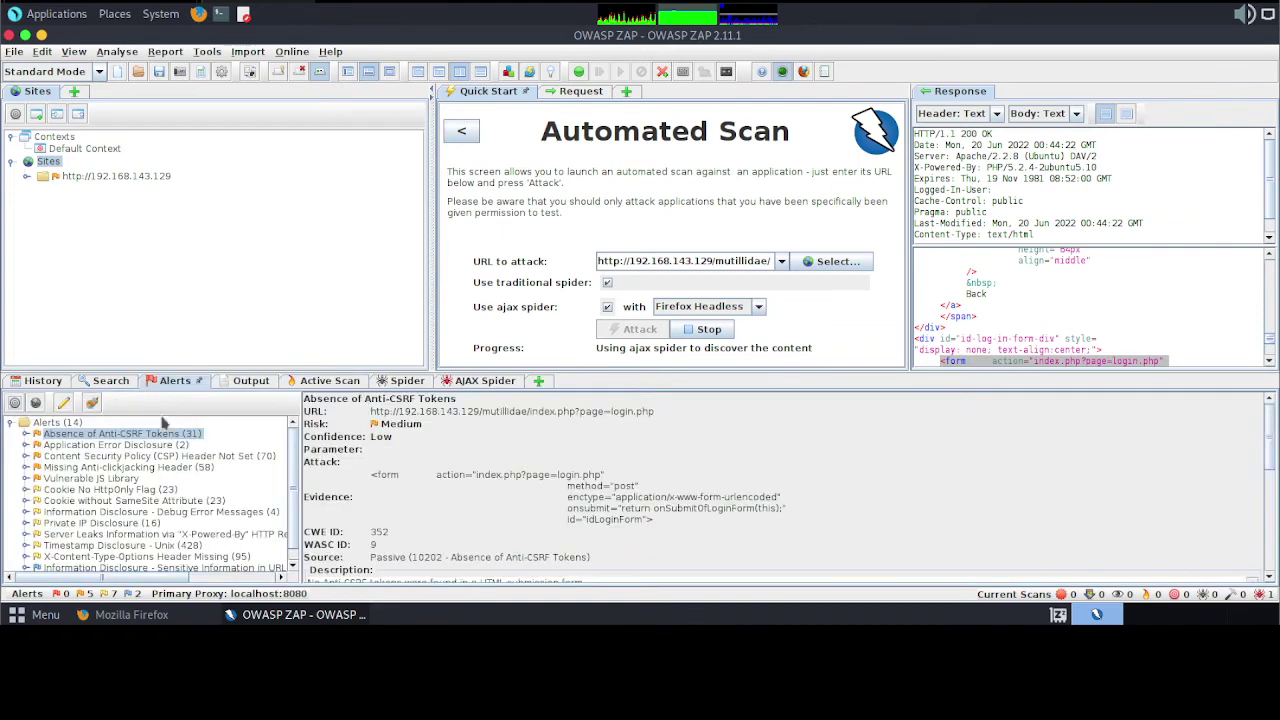
- Open the add-to-your-blog.php POST instance of the Absence of Anti-CSRF Tokens alert in the system browser and highlight the allowed-tags note
left_click(27, 434)
scroll(140, 475, "down", 3)
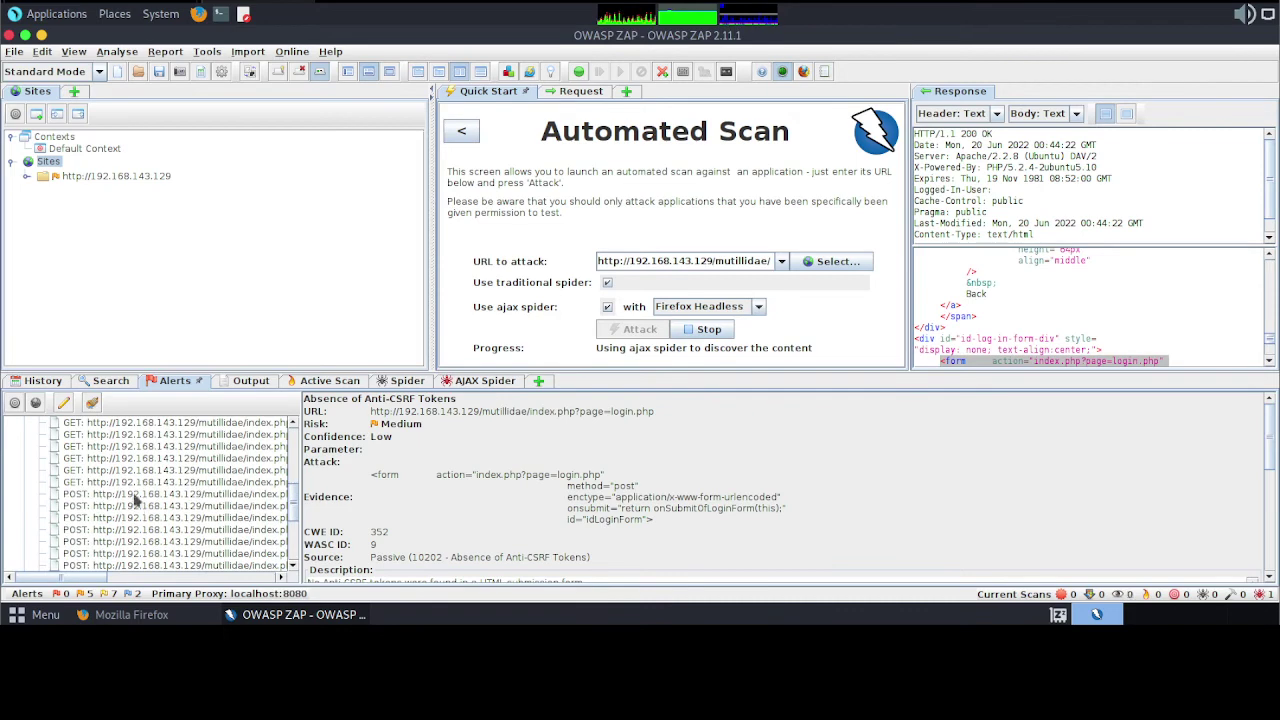
left_click(134, 495)
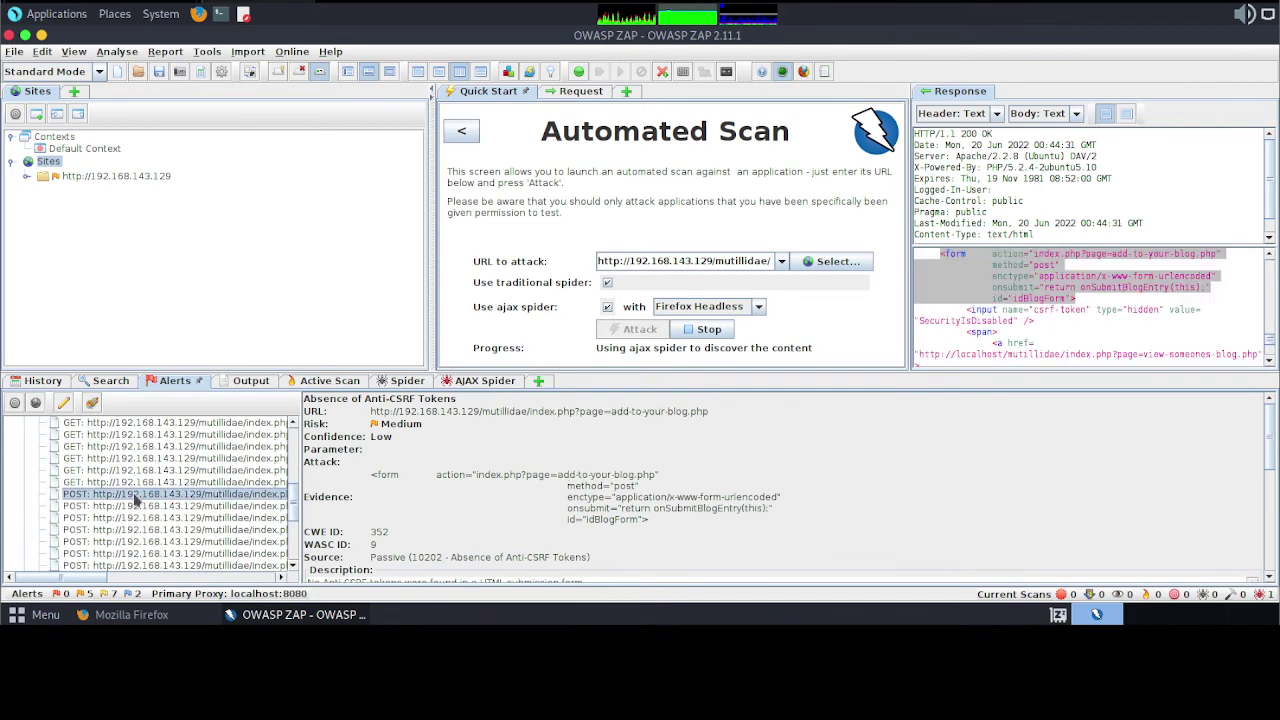
right_click(101, 497)
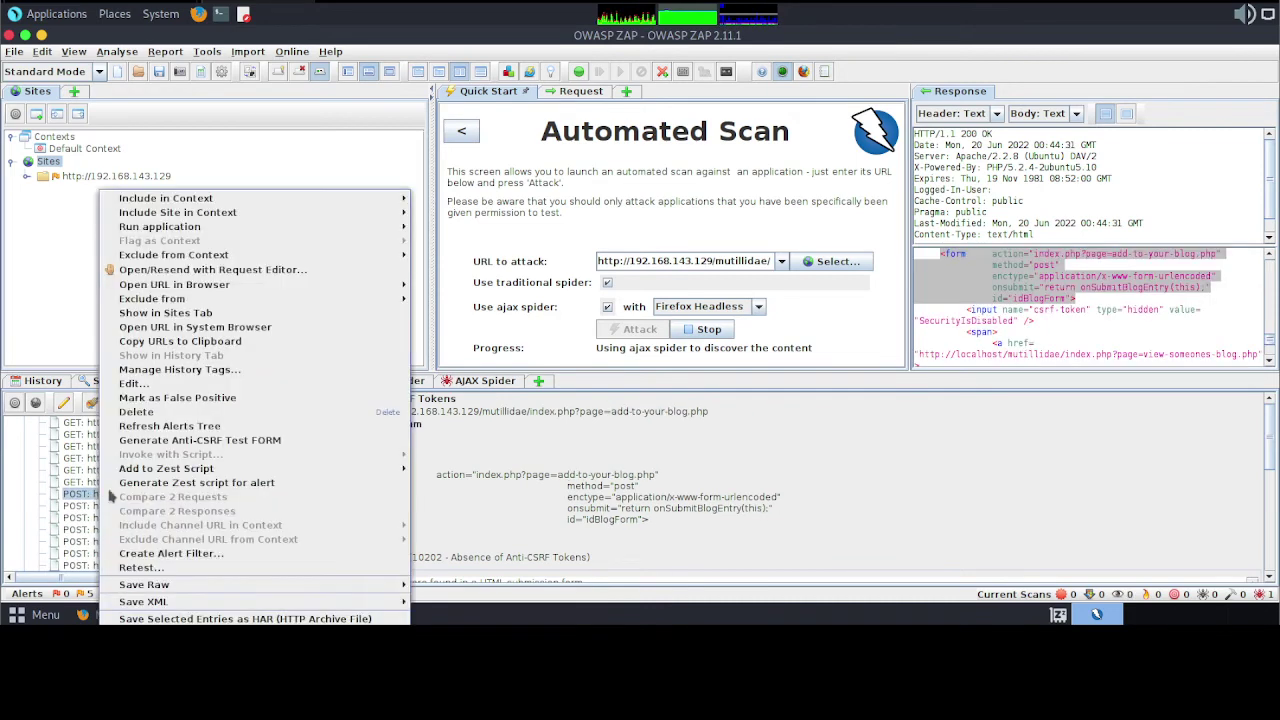
mouse_move(213, 290)
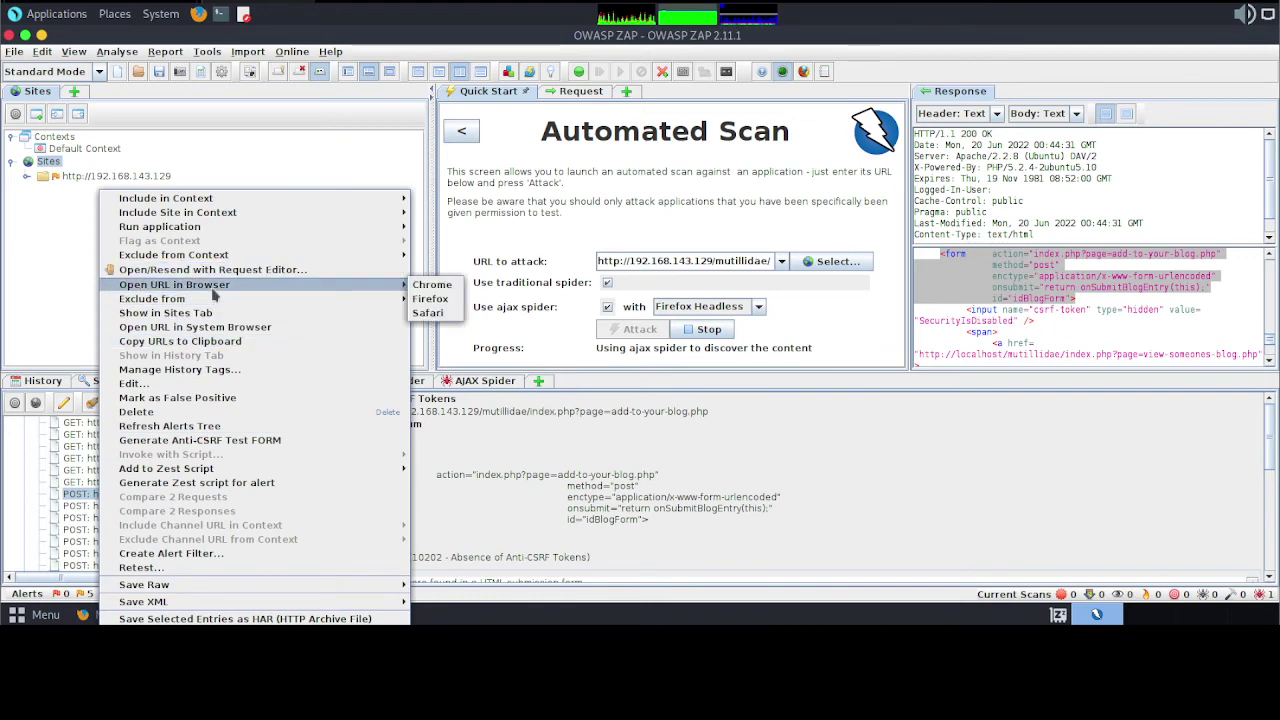
left_click(240, 331)
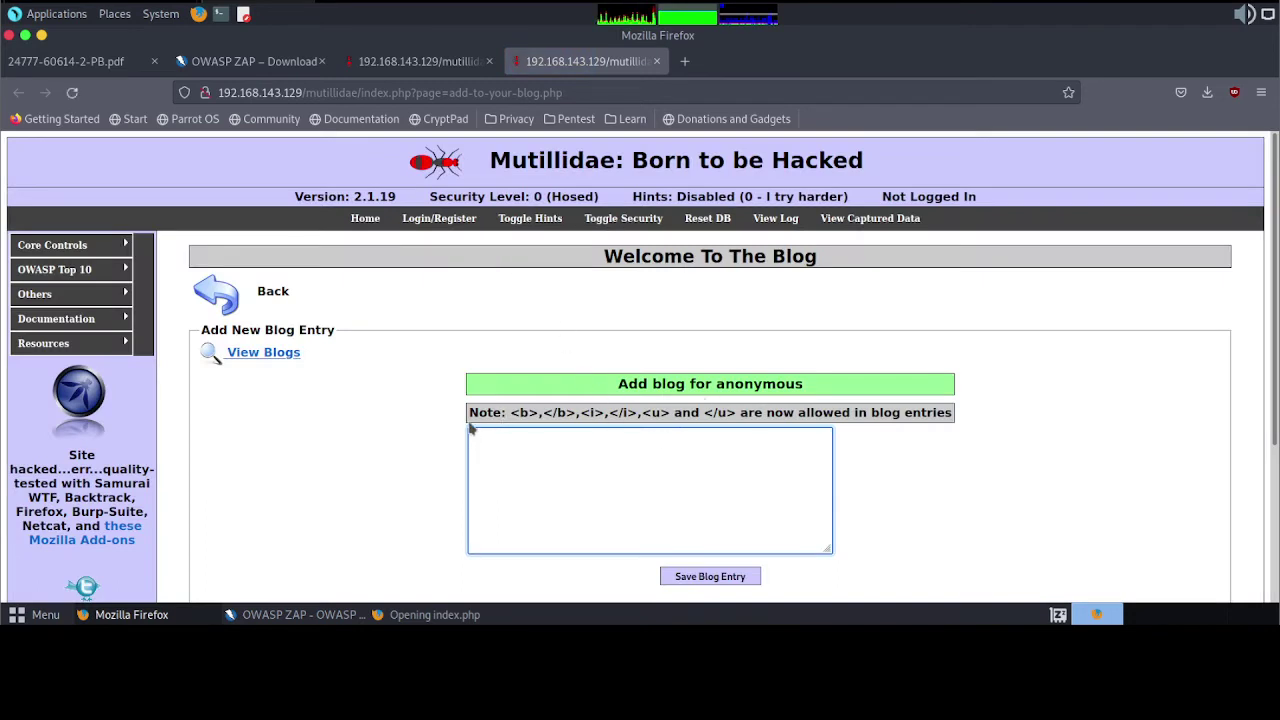
left_click_drag(469, 413, 966, 420)
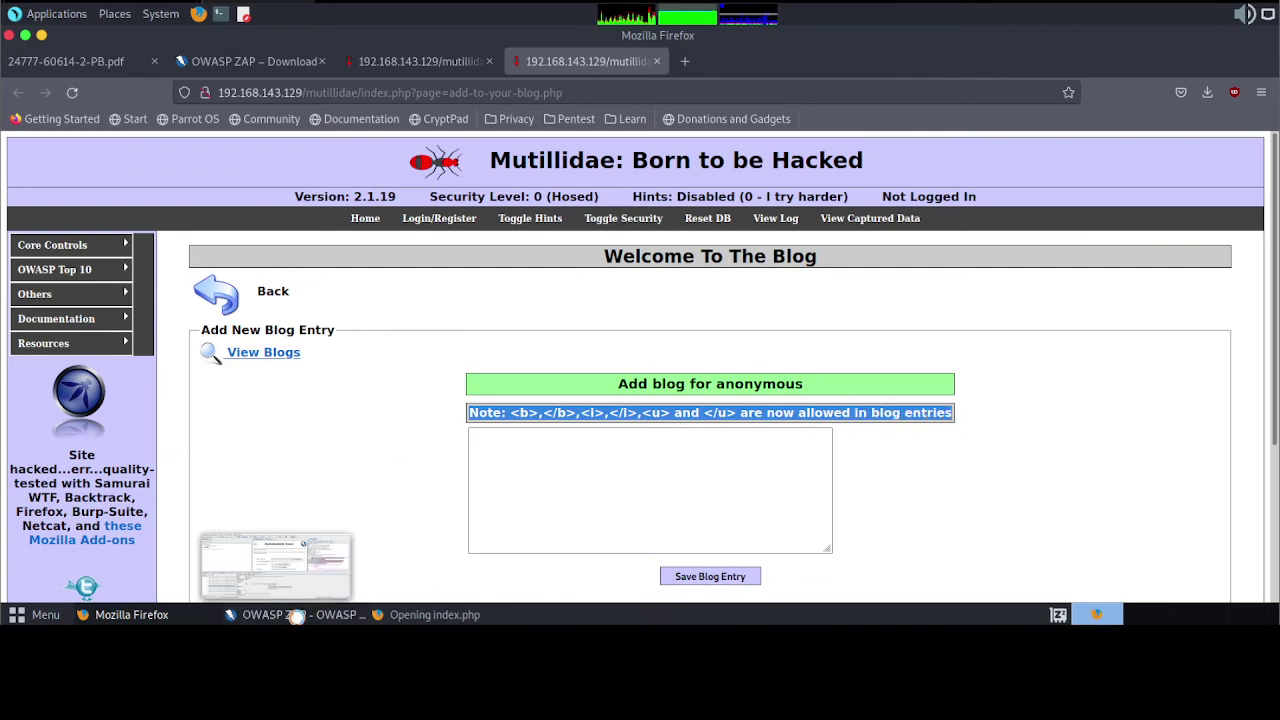
- Switch back to OWASP ZAP, collapse the Absence of Anti-CSRF Tokens group and view the Cookie No HttpOnly Flag alert's details
left_click(296, 615)
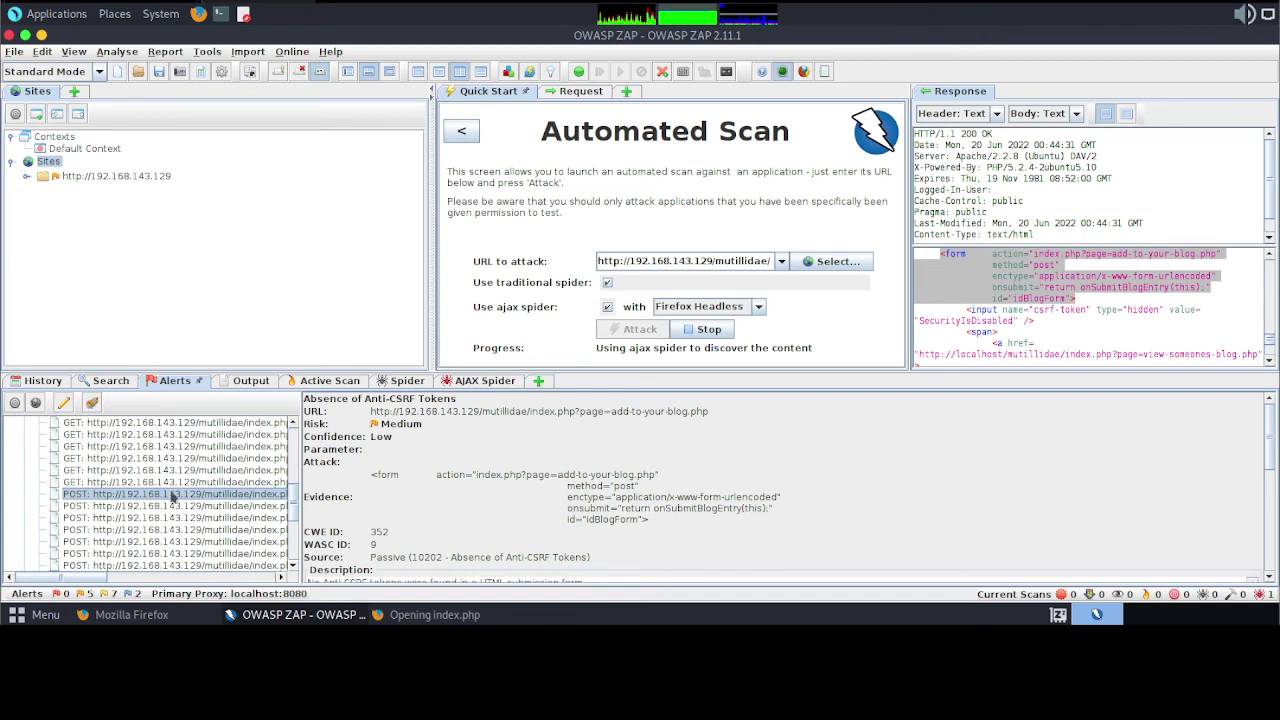
scroll(172, 497, "up", 5)
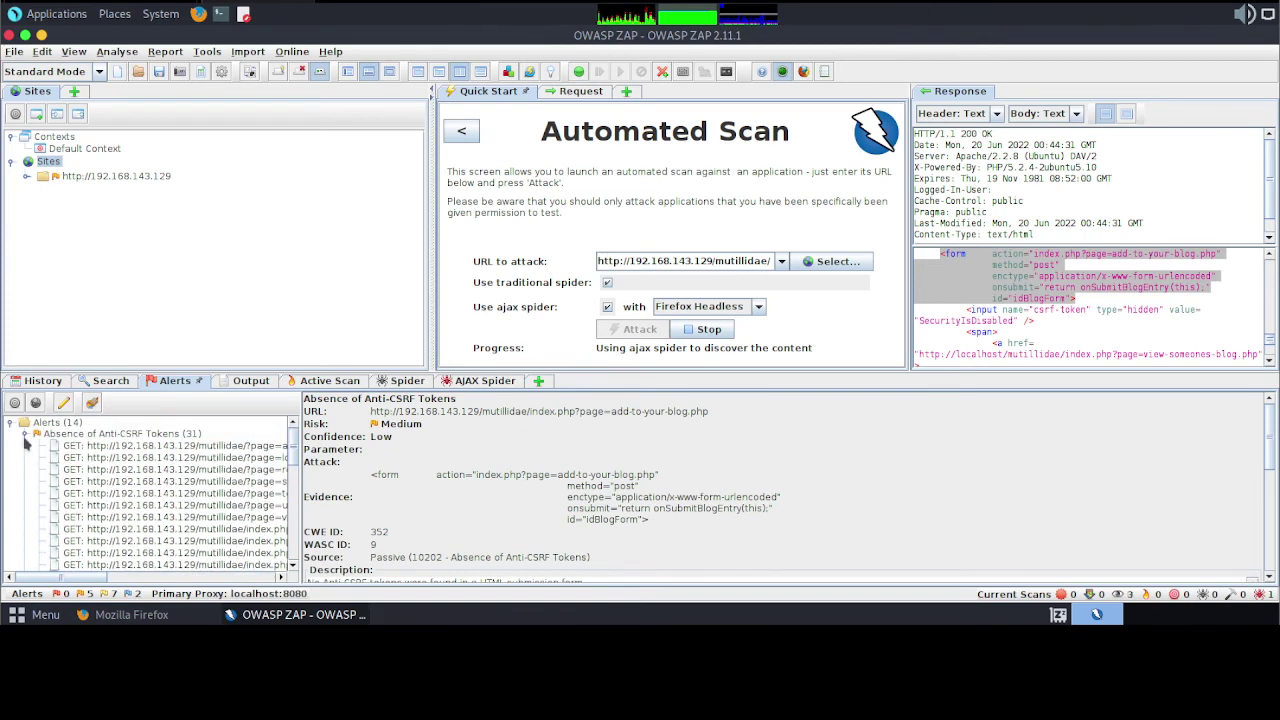
left_click(25, 436)
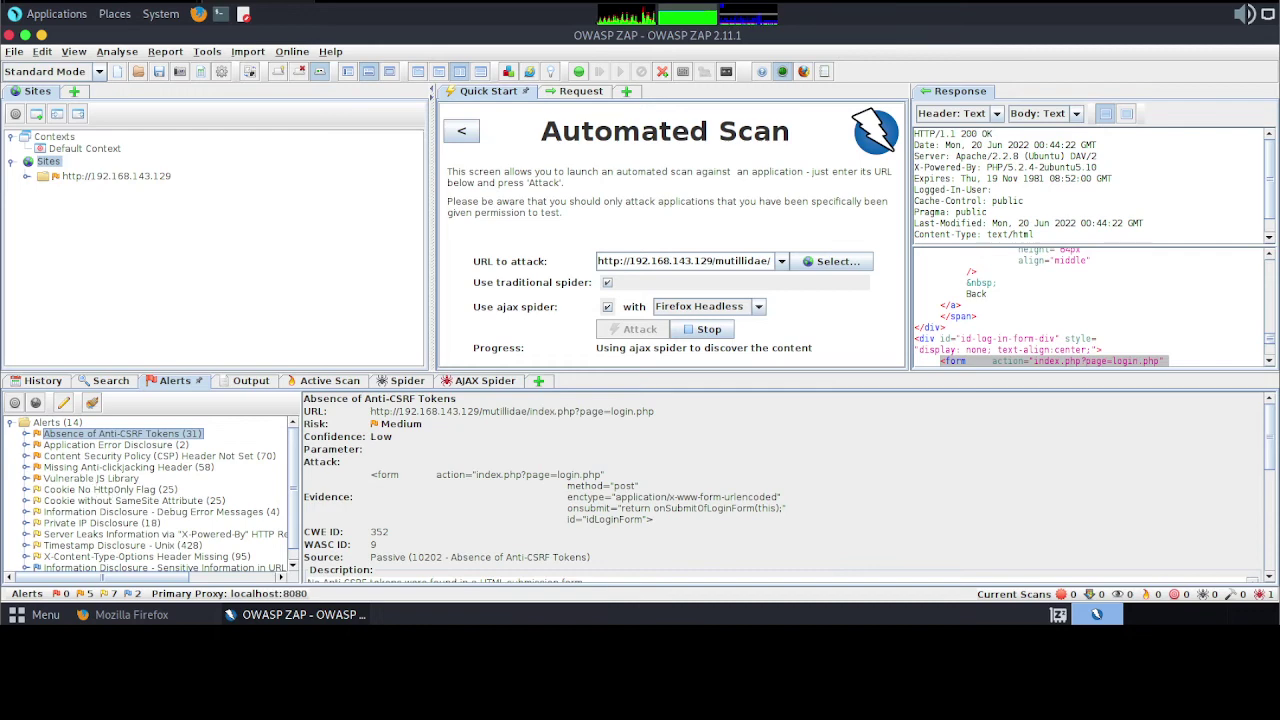
left_click(84, 490)
scroll(132, 500, "down", 1)
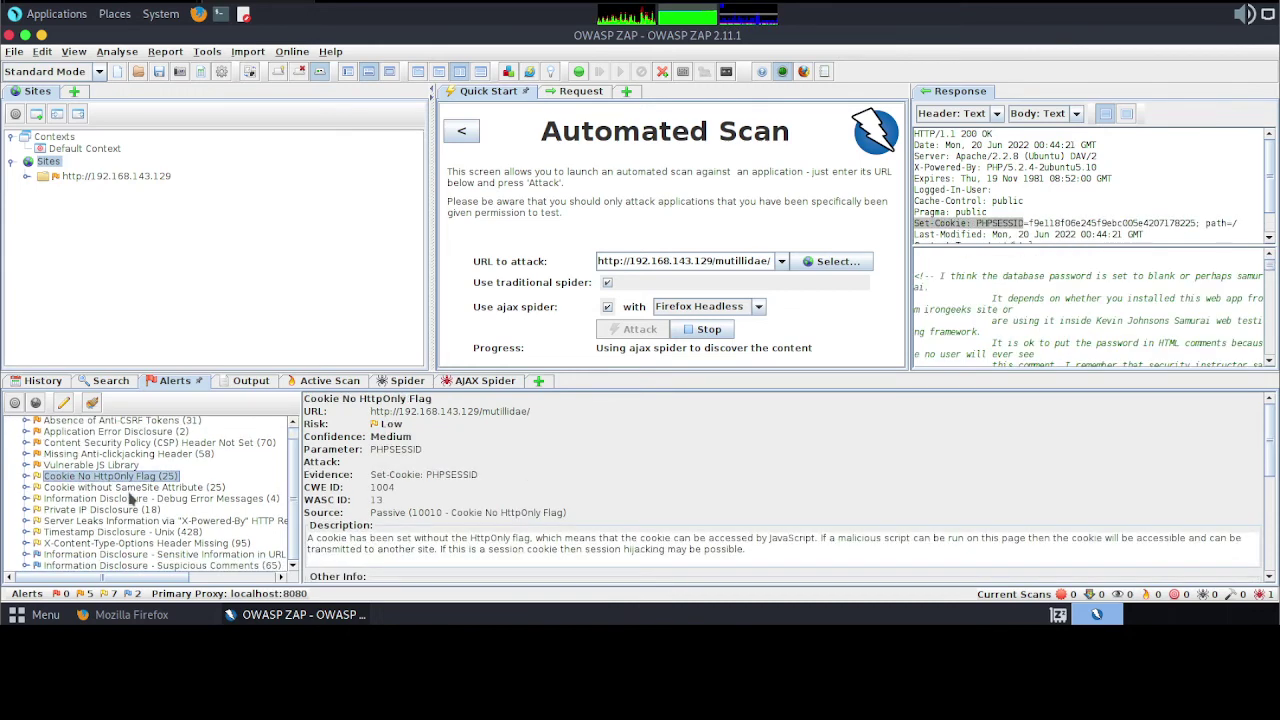
scroll(176, 515, "up", 1)
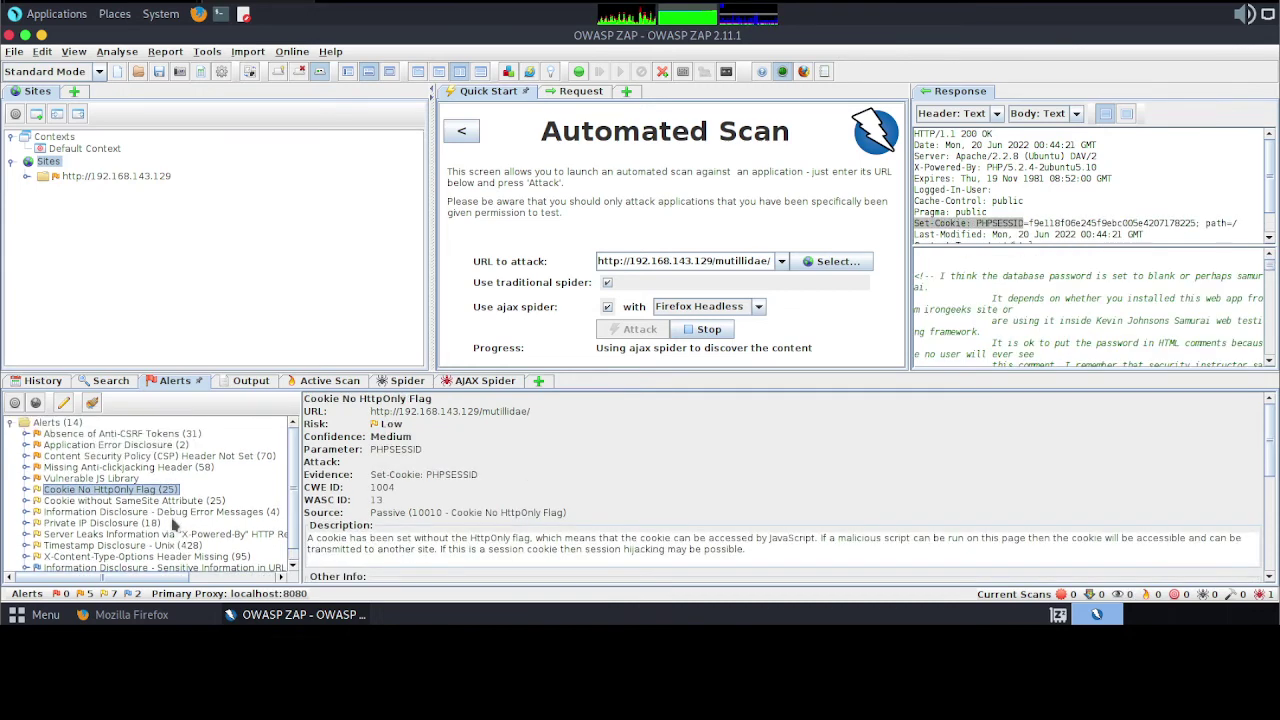
- Expand the Missing Anti-clickjacking Header alert, view its first Mutillidae instance and look through the affected URLs
left_click(100, 470)
left_click(25, 468)
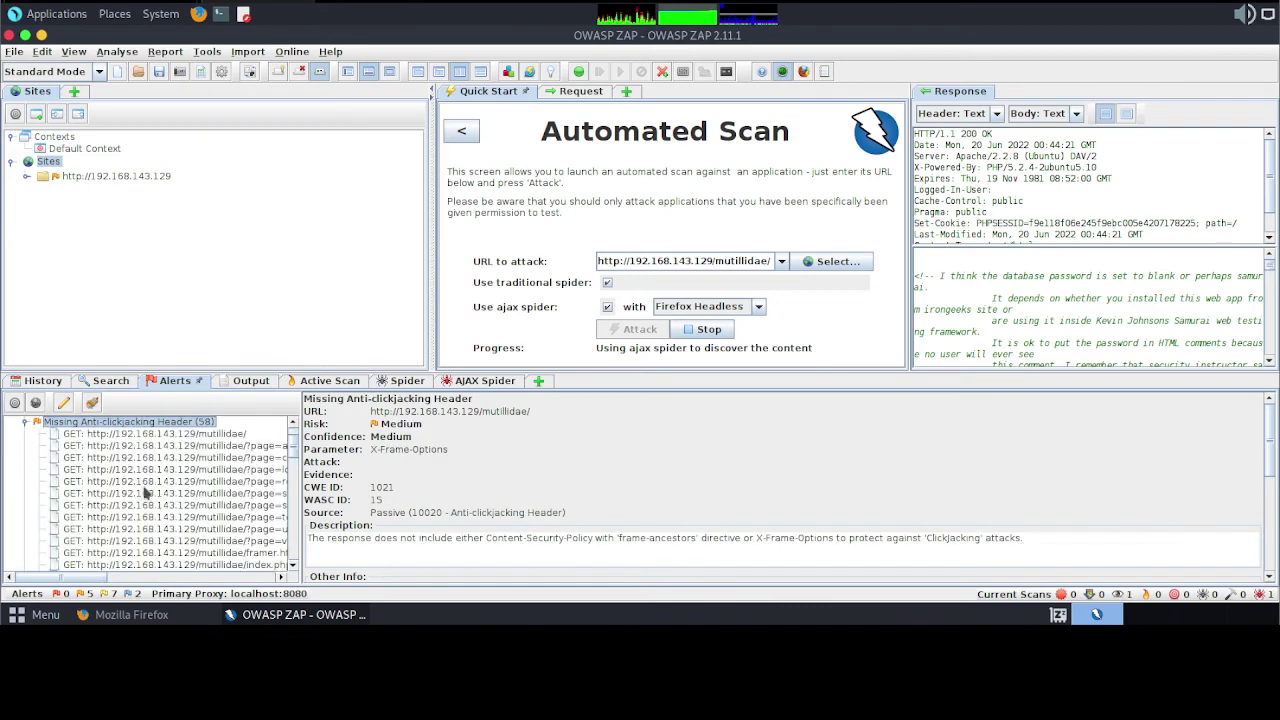
left_click(163, 438)
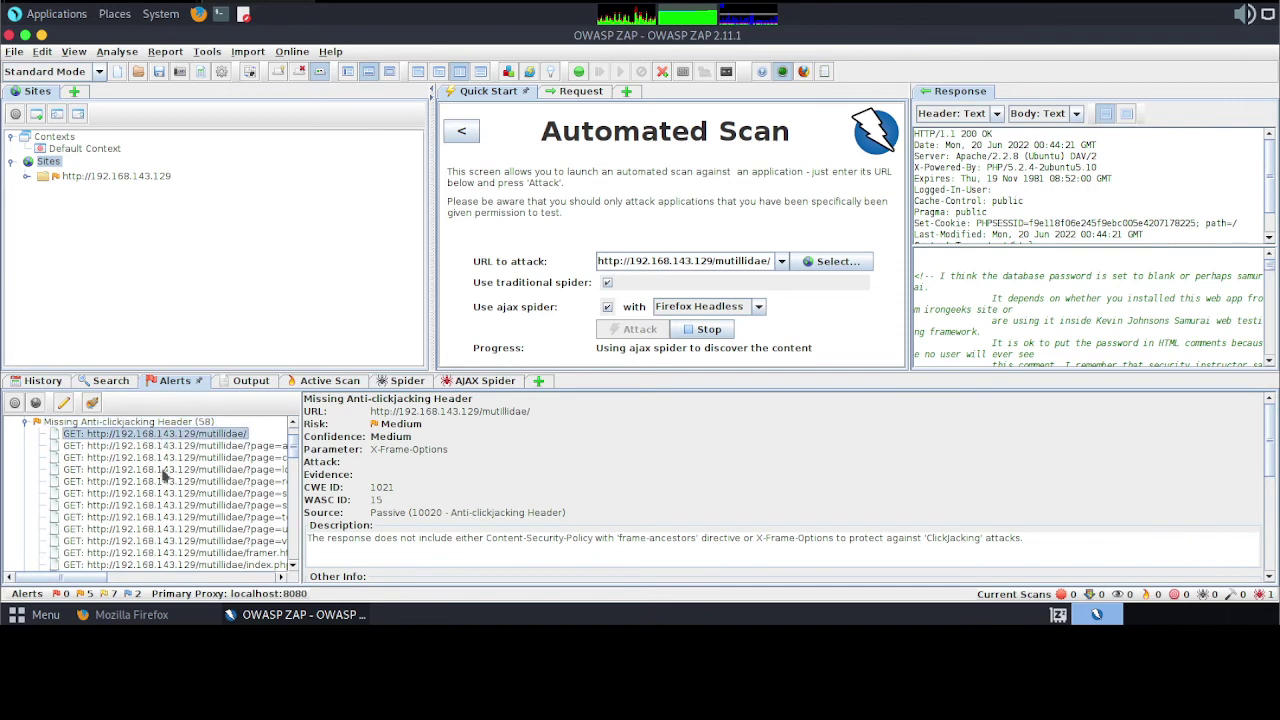
scroll(164, 478, "down", 5)
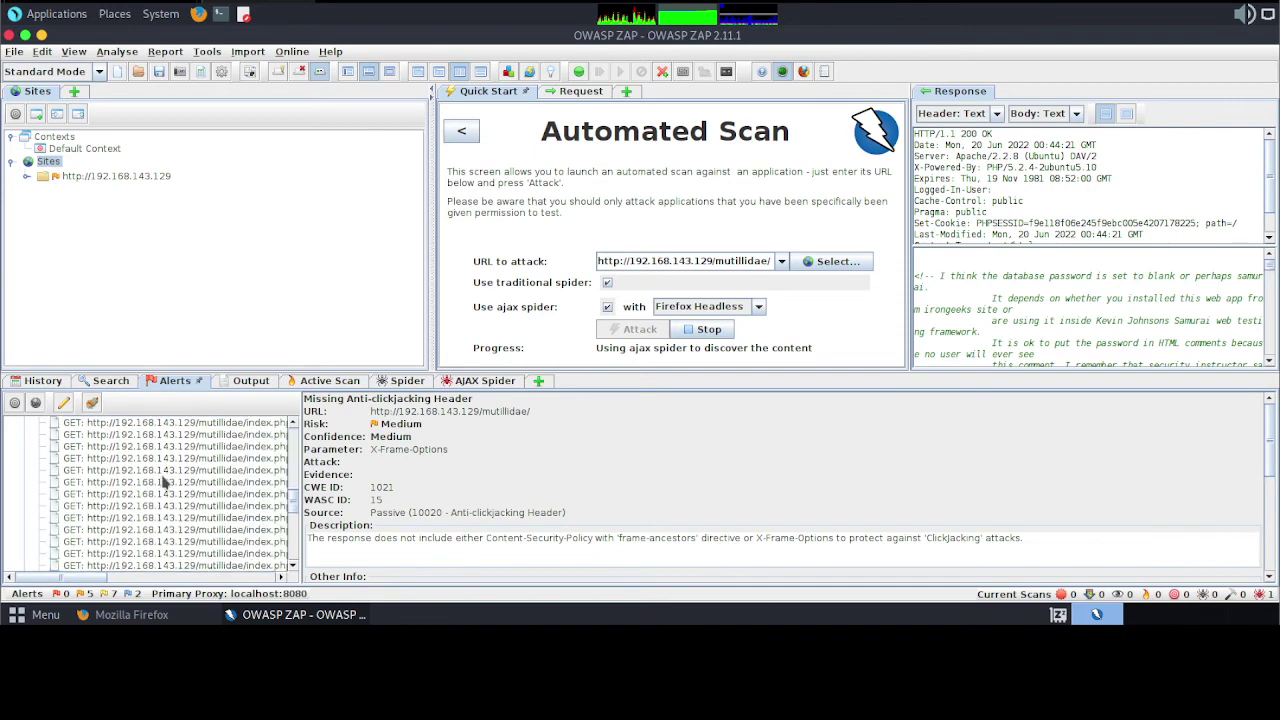
scroll(163, 483, "down", 3)
- Open the view-someones-blog.php instance of the Missing Anti-clickjacking Header alert in the system browser and highlight the page's login status
left_click(125, 494)
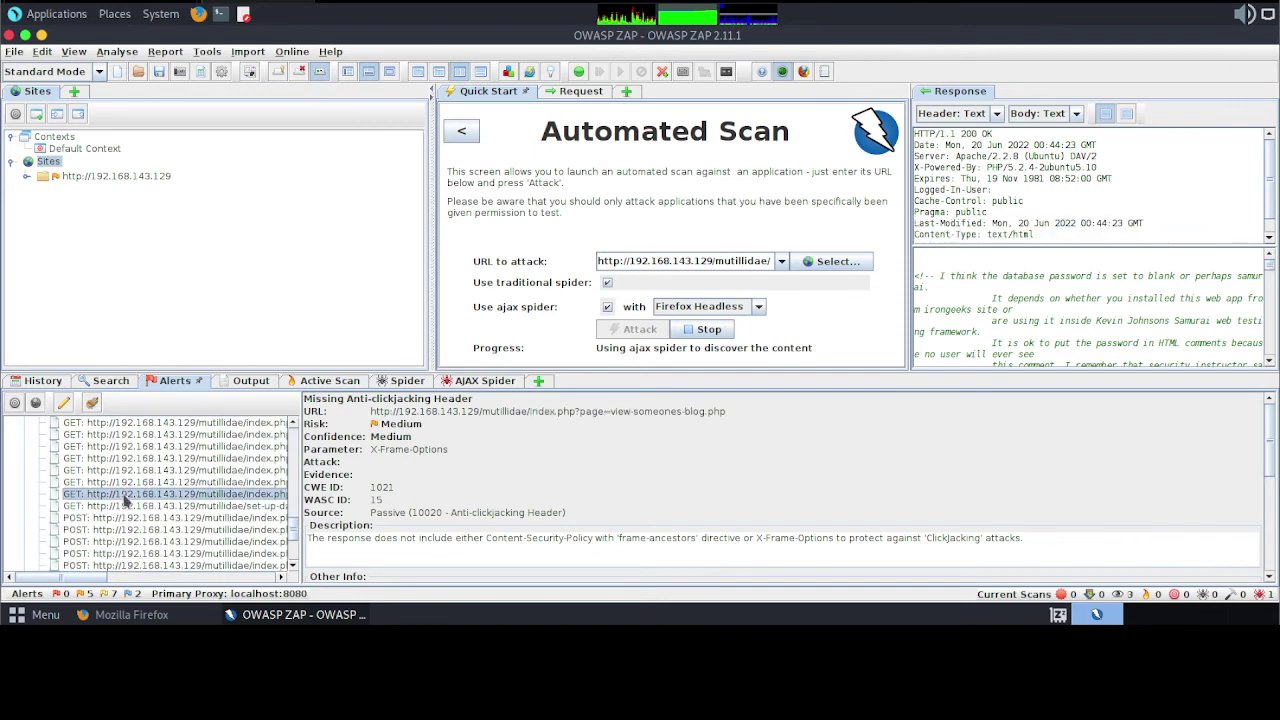
right_click(126, 495)
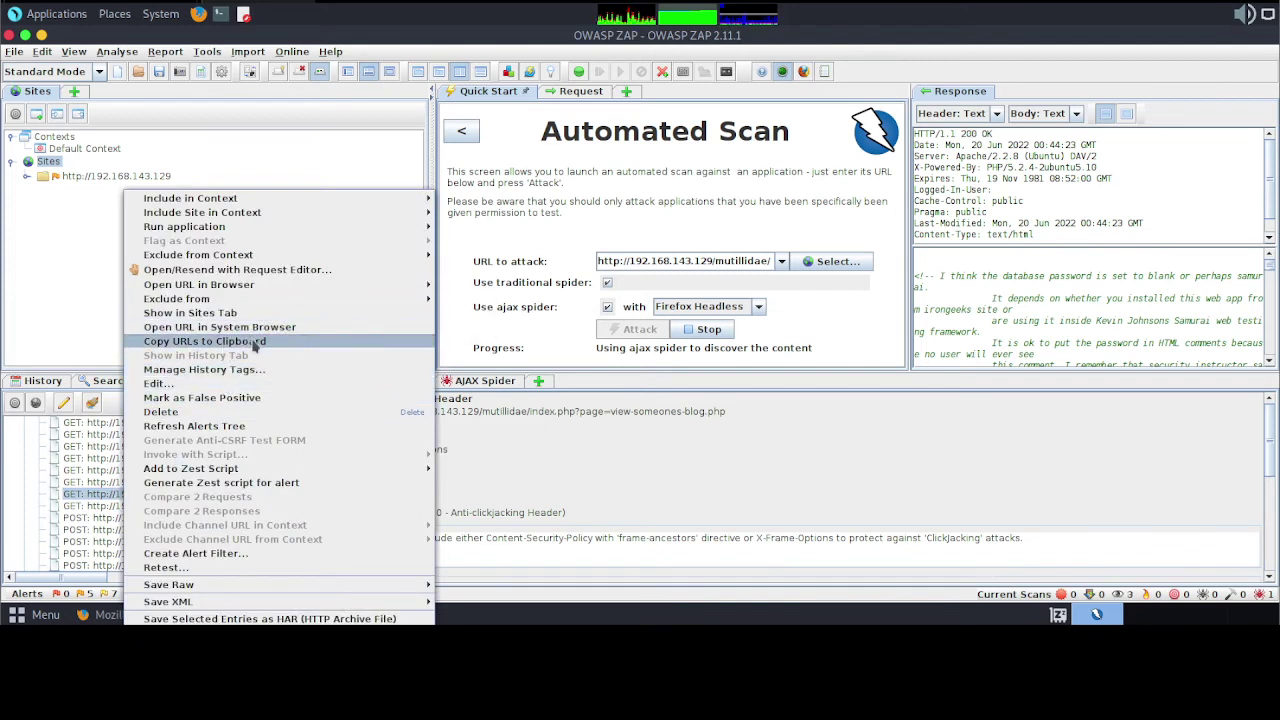
left_click(262, 328)
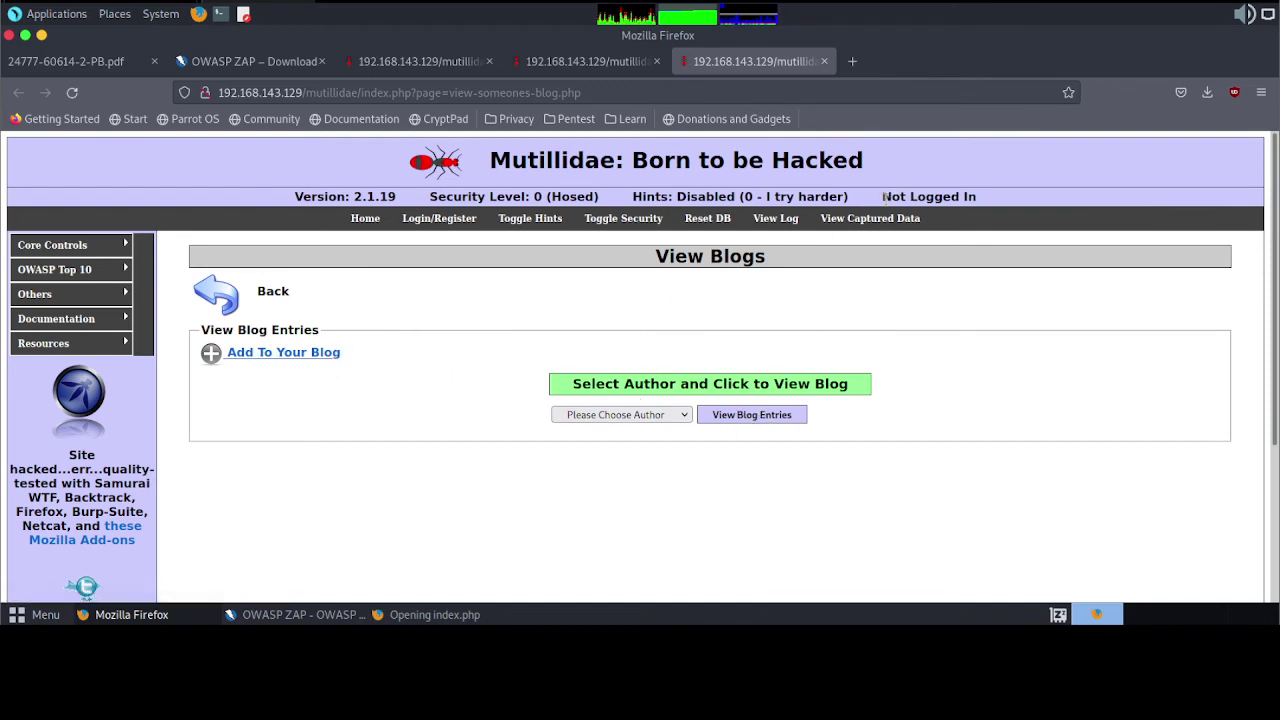
left_click_drag(884, 197, 990, 208)
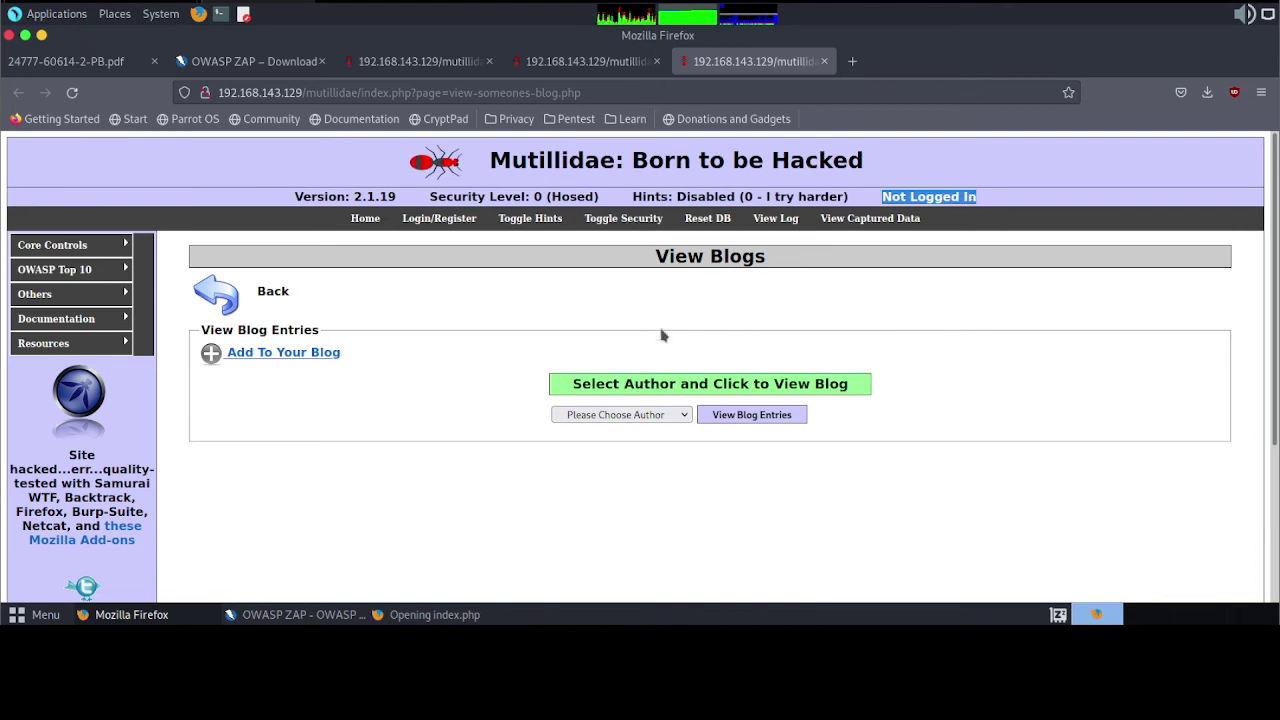
left_click(432, 356)
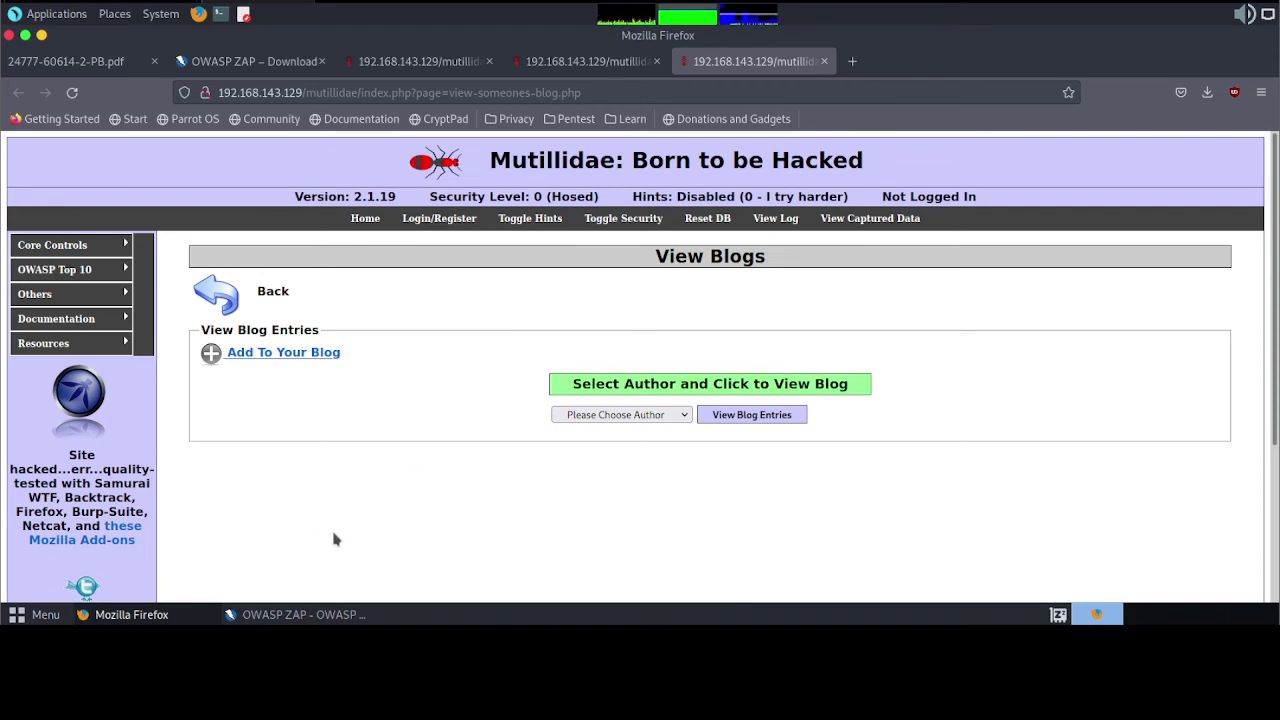
- Switch back to OWASP ZAP, open the alert's set-up-database.php instance in the system browser and dismiss the database reset prompt
key("alt+Tab")
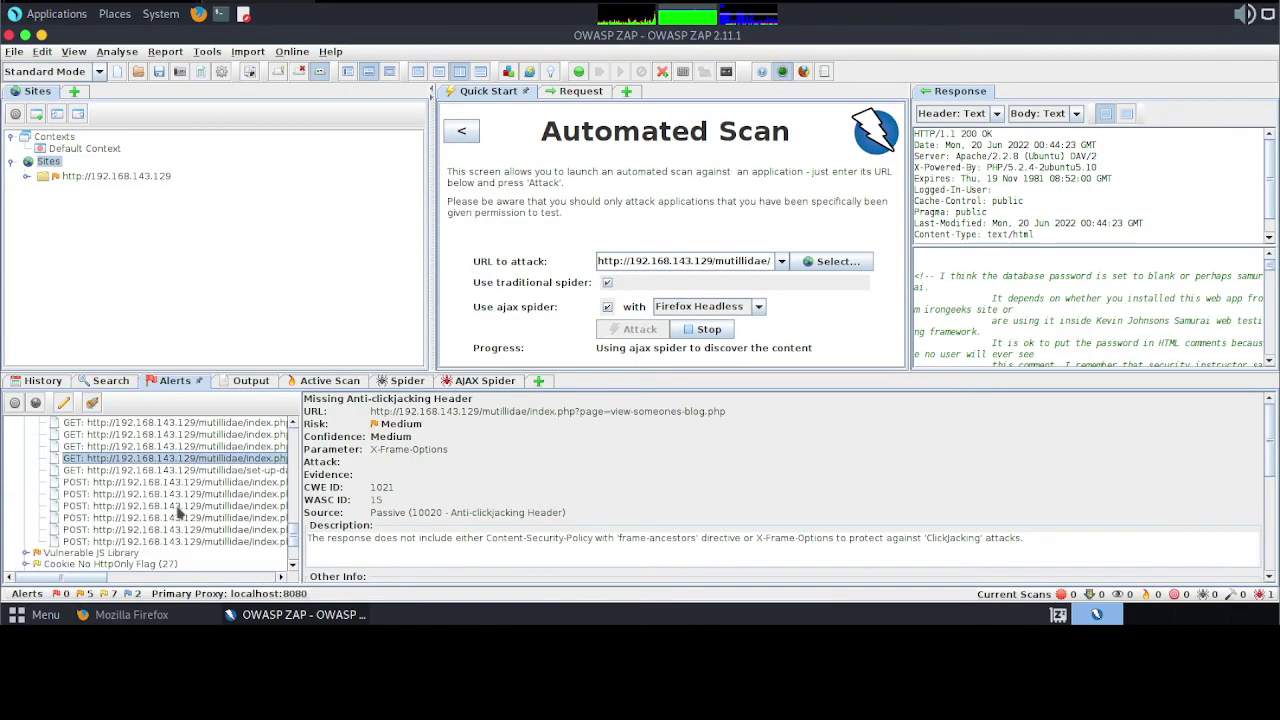
right_click(172, 472)
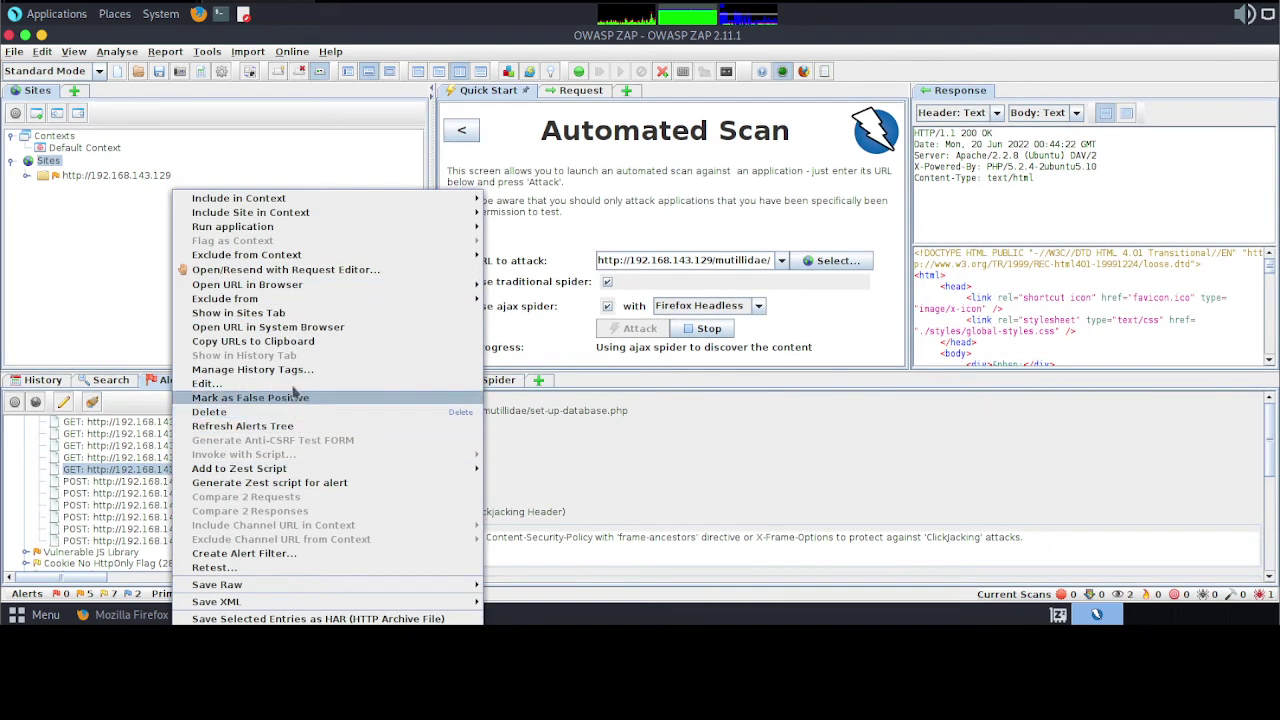
left_click(296, 327)
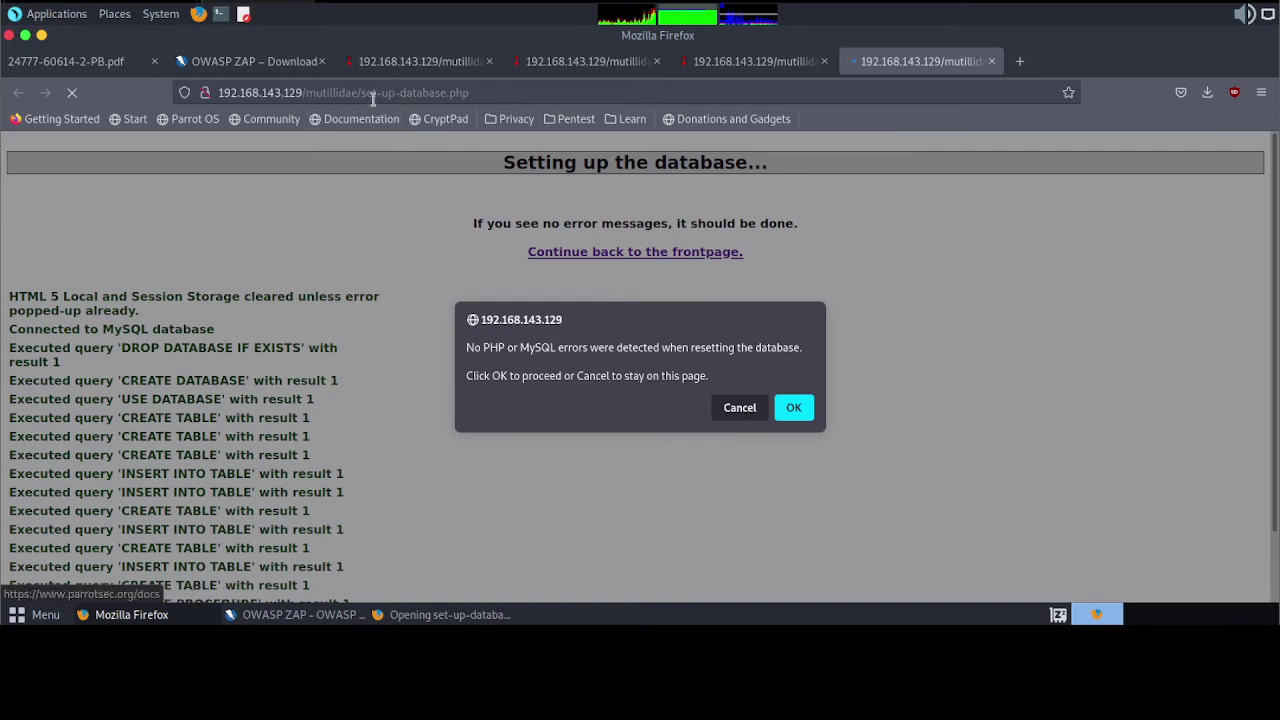
left_click(793, 410)
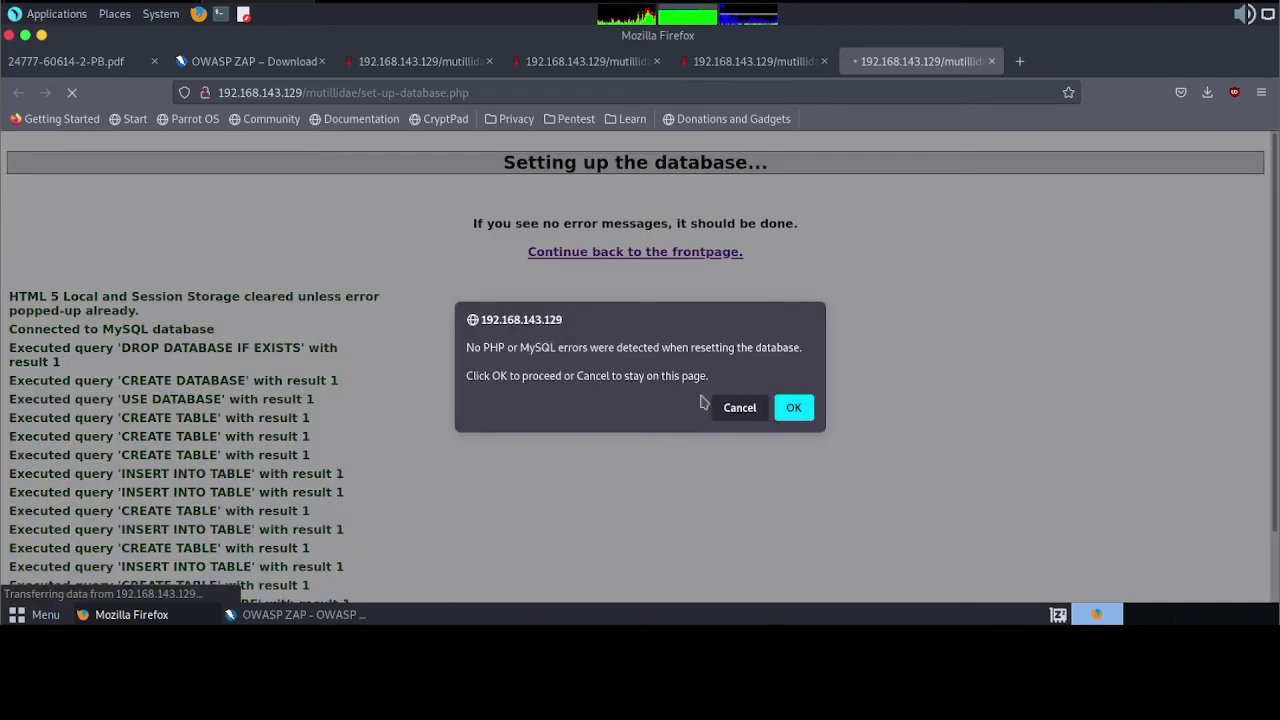
left_click(803, 410)
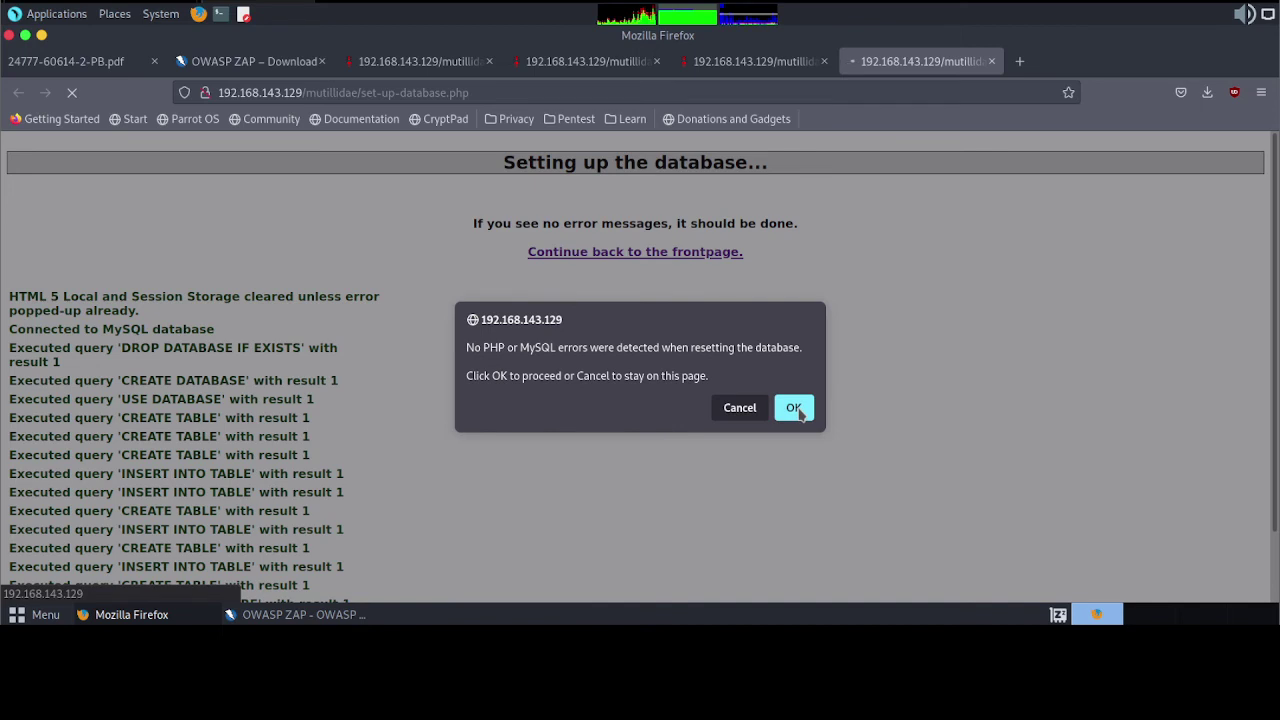
left_click(740, 407)
- Review the executed queries on the database setup page, then continue to the Mutillidae front page and look through it
scroll(507, 395, "down", 1)
scroll(507, 395, "down", 1)
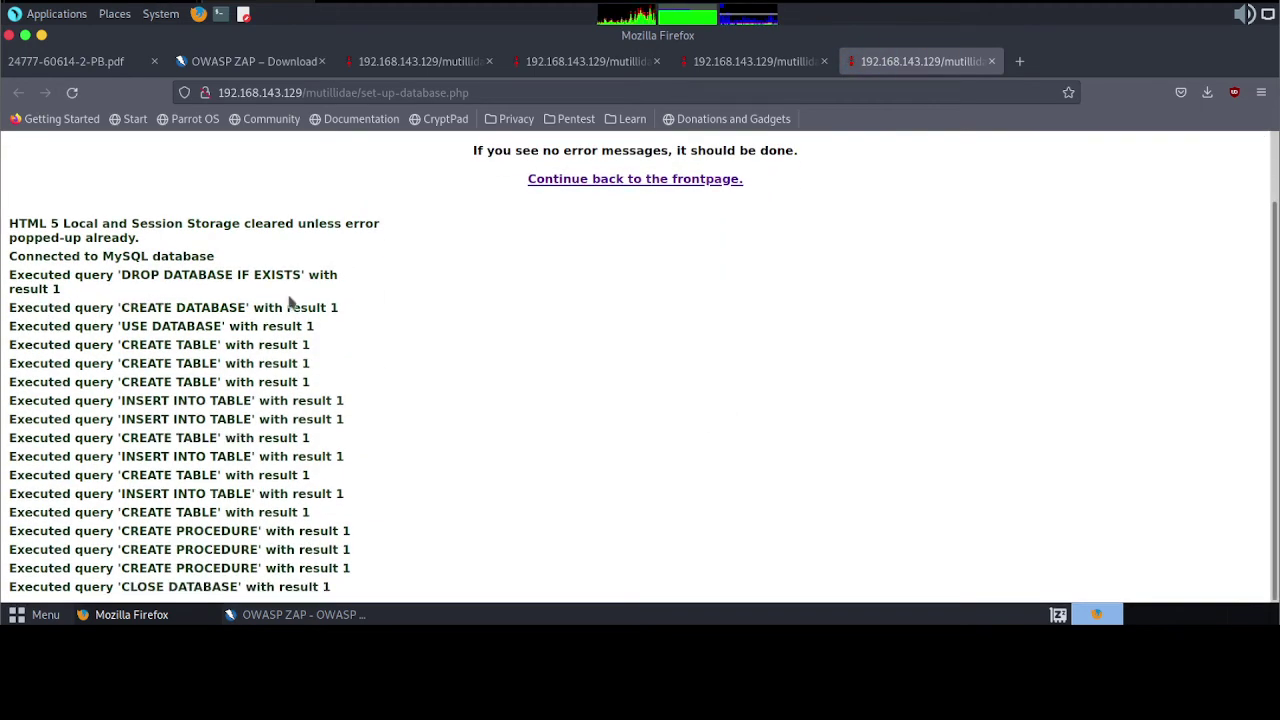
scroll(630, 206, "up", 2)
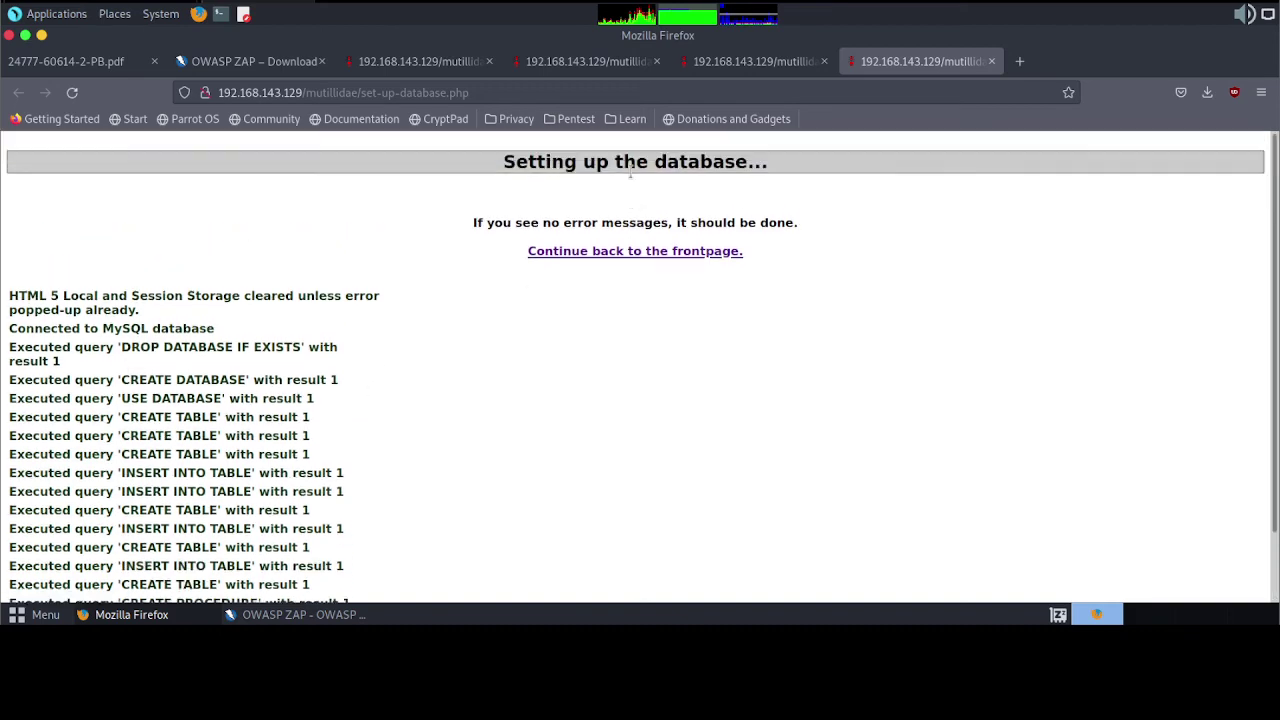
left_click(645, 254)
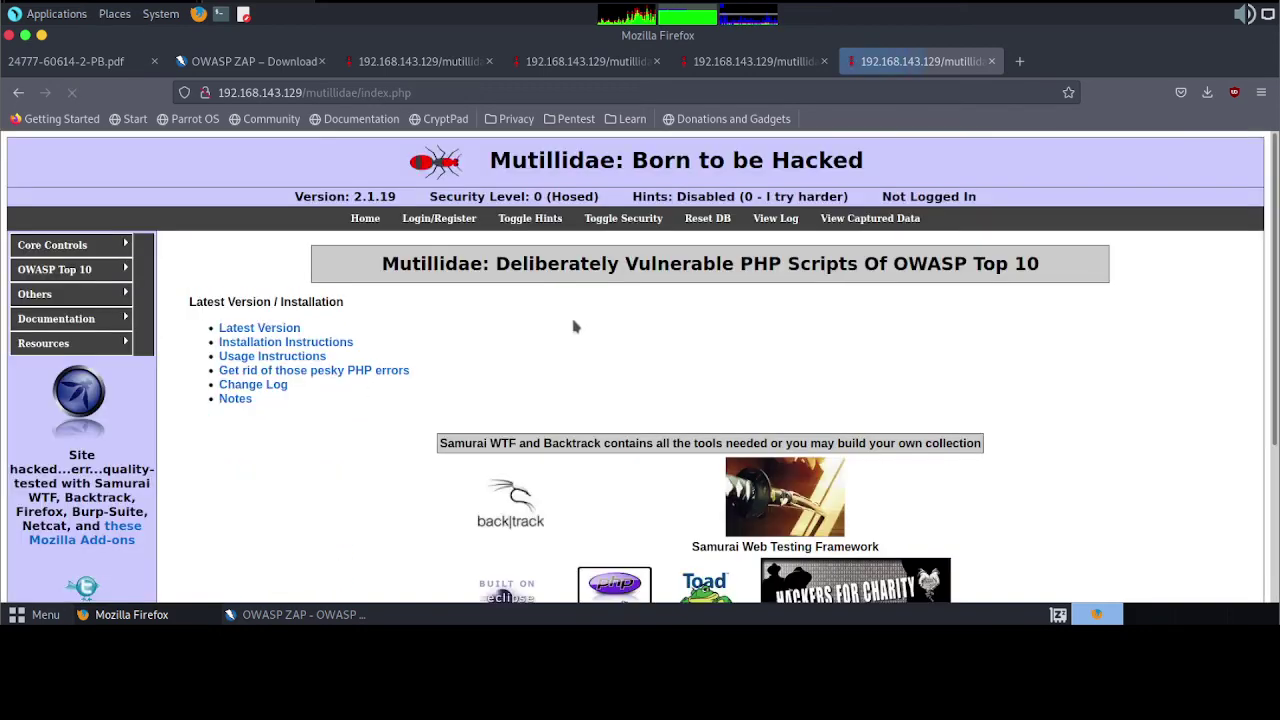
scroll(524, 370, "down", 3)
scroll(524, 370, "up", 3)
- Switch back to OWASP ZAP and collapse the Missing Anti-clickjacking Header group in the alerts list
left_click(304, 615)
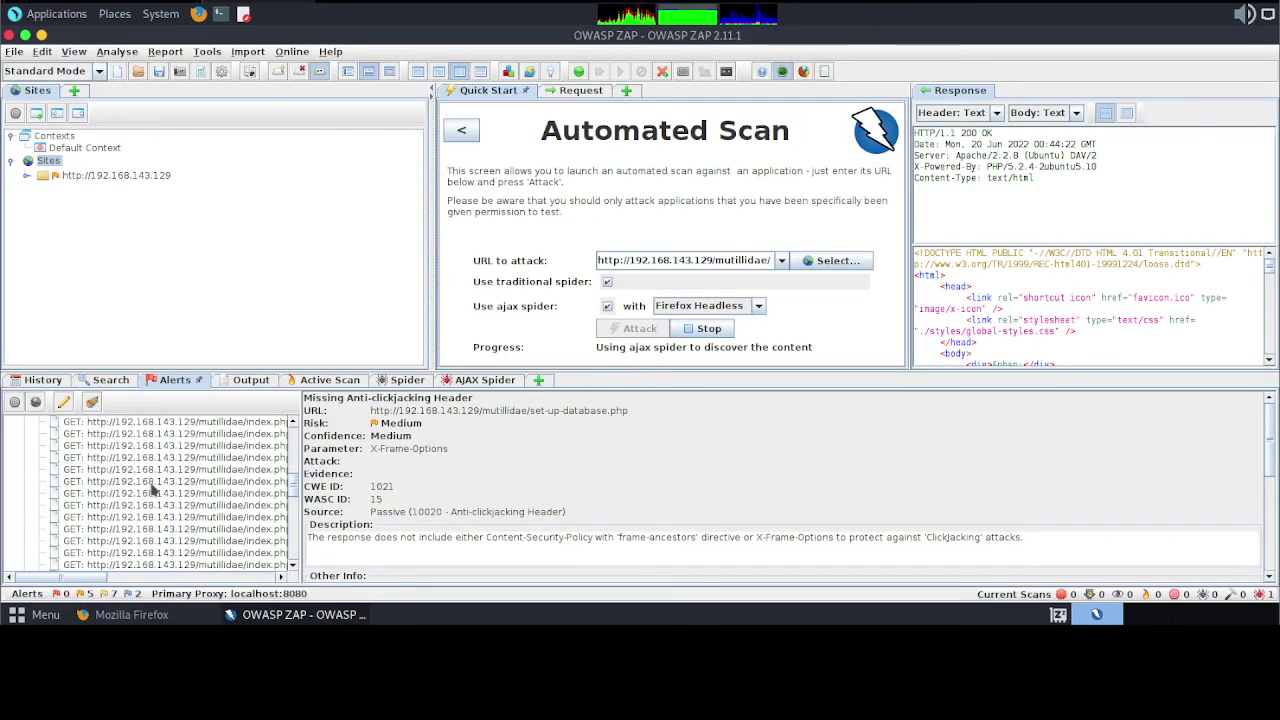
scroll(150, 488, "up", 10)
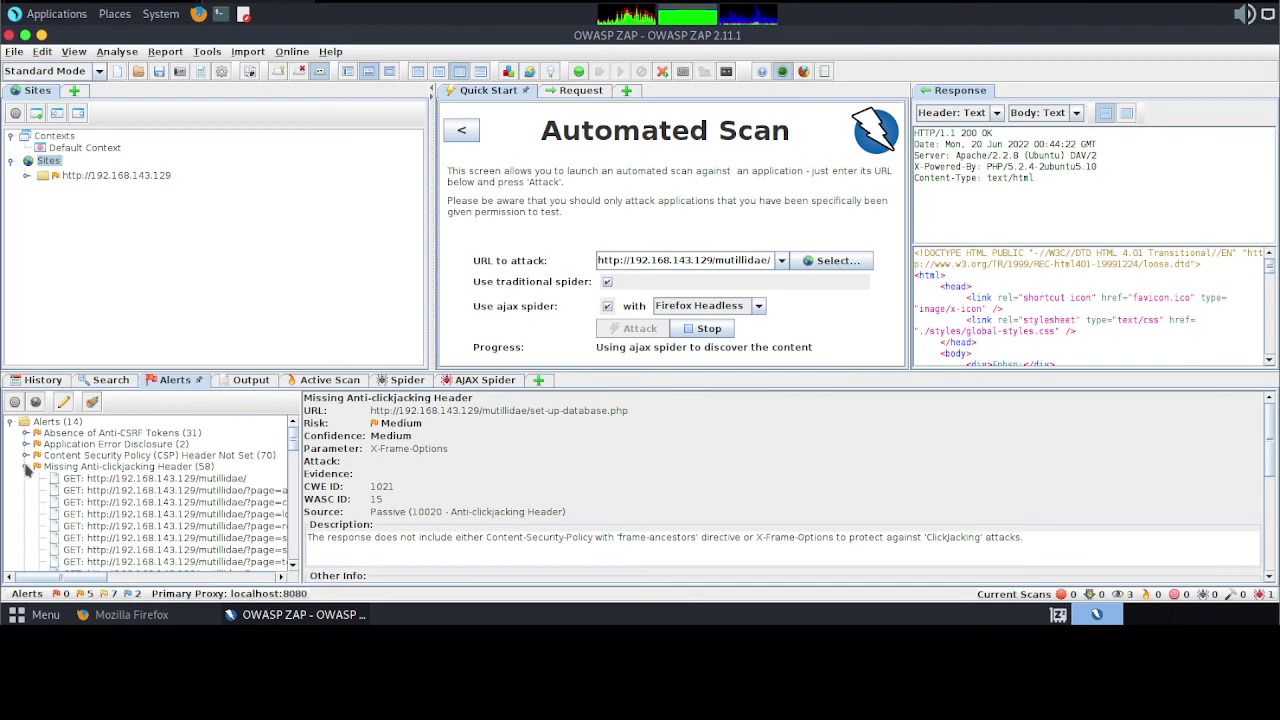
double_click(34, 467)
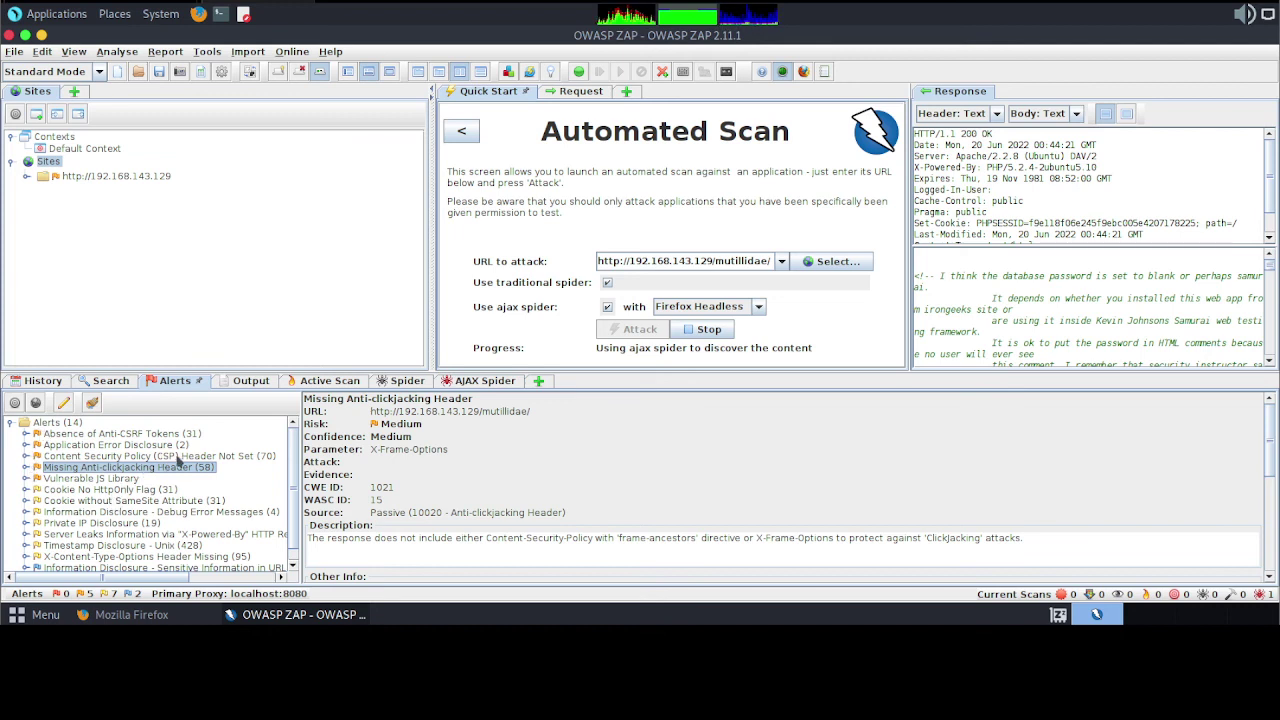
- Check the active scan and output results, and examine the list of URLs processed by the traditional spider
left_click(338, 381)
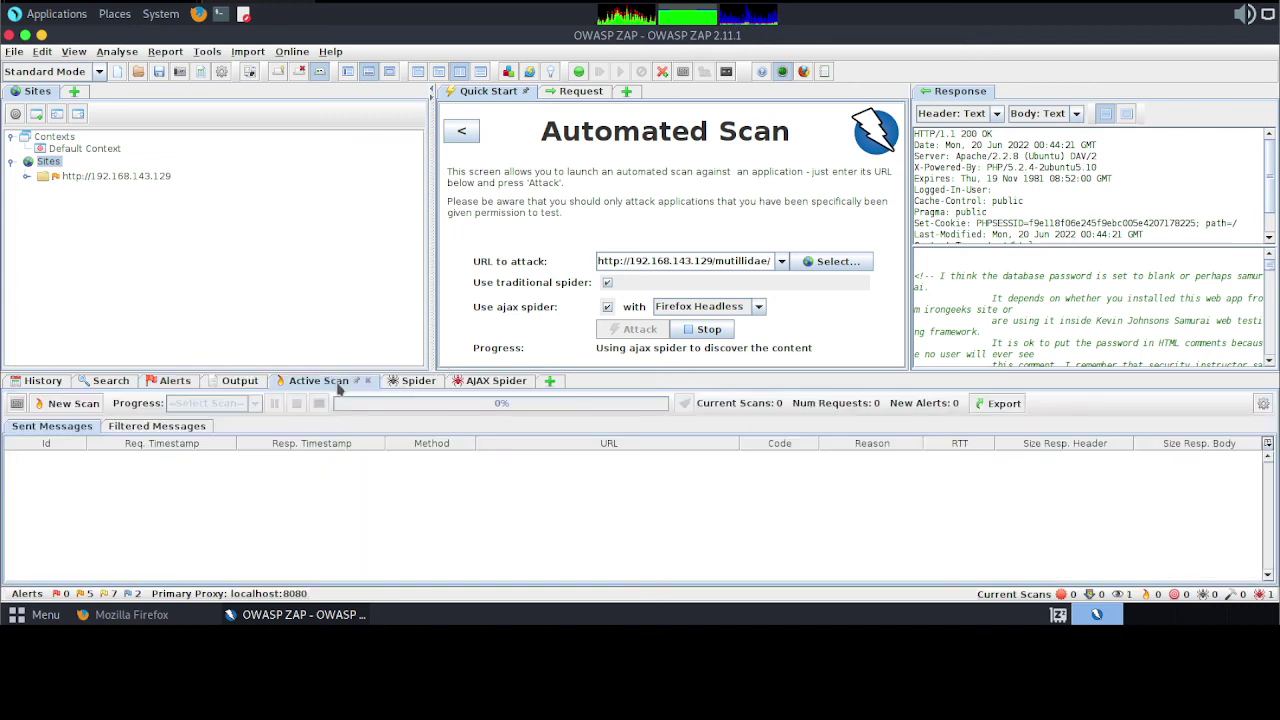
left_click(246, 388)
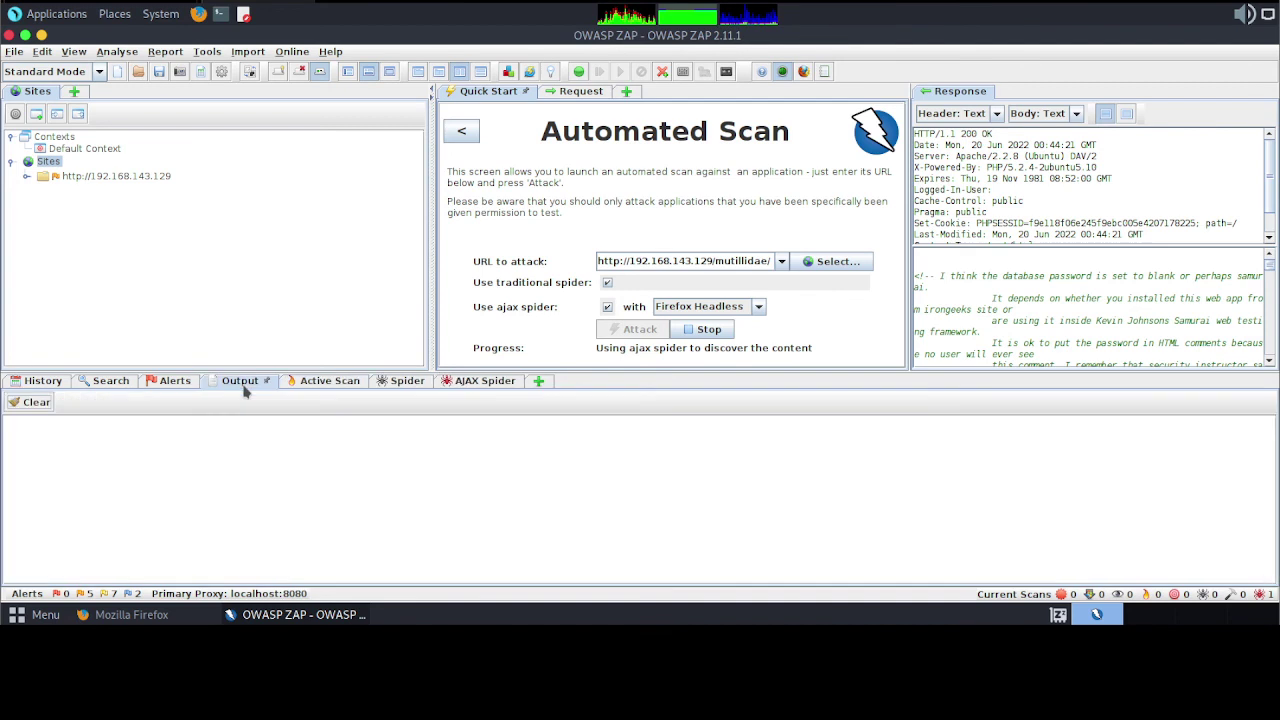
left_click(392, 384)
scroll(632, 512, "down", 3)
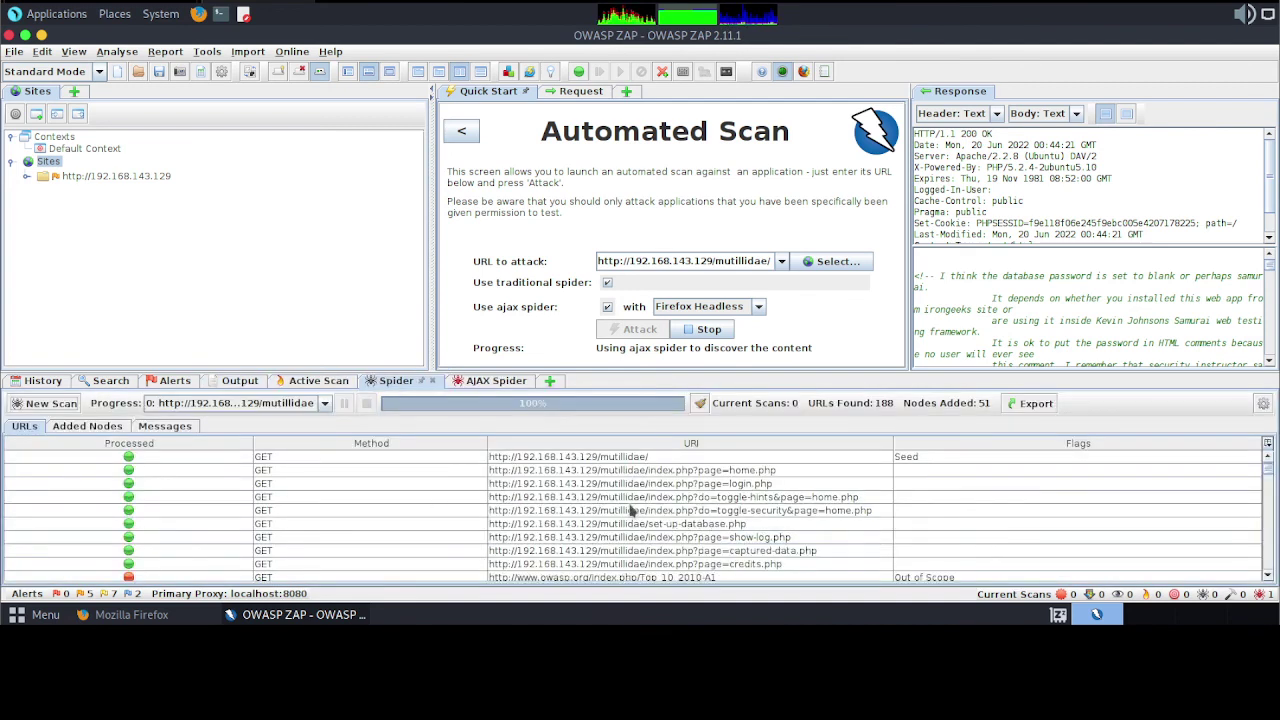
scroll(632, 512, "up", 3)
left_click(707, 472)
left_click(712, 484)
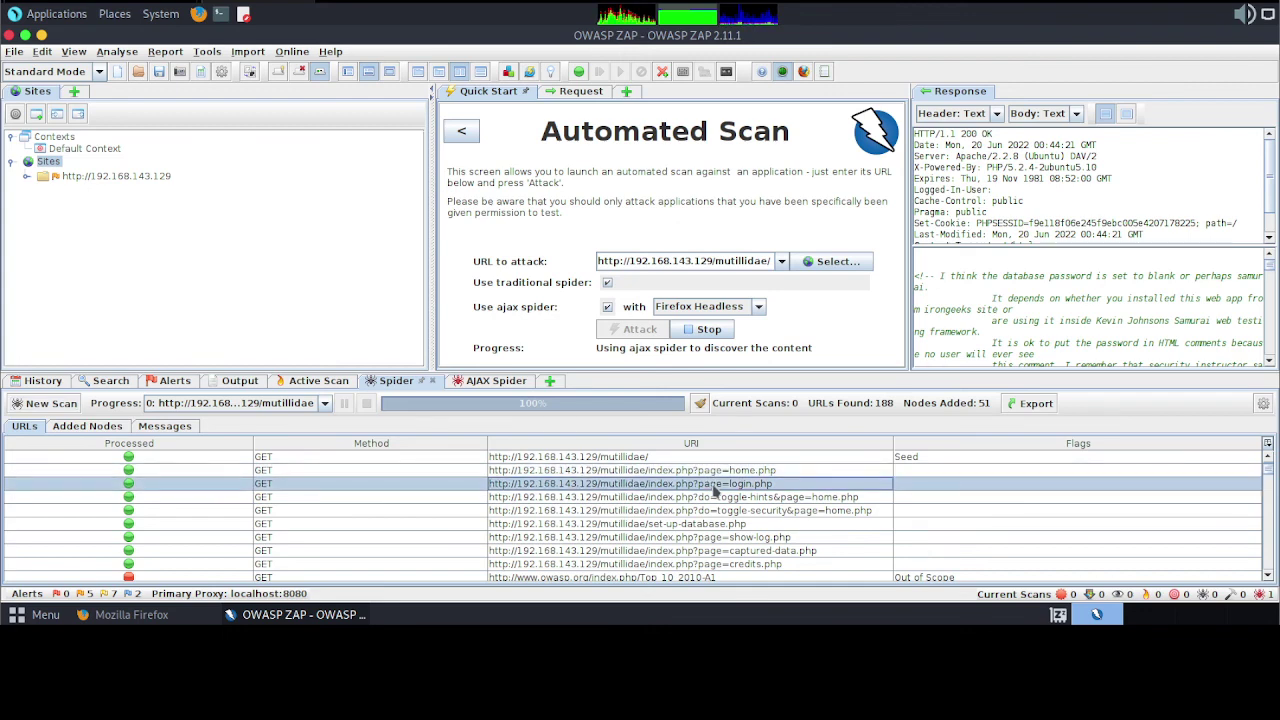
scroll(714, 508, "down", 5)
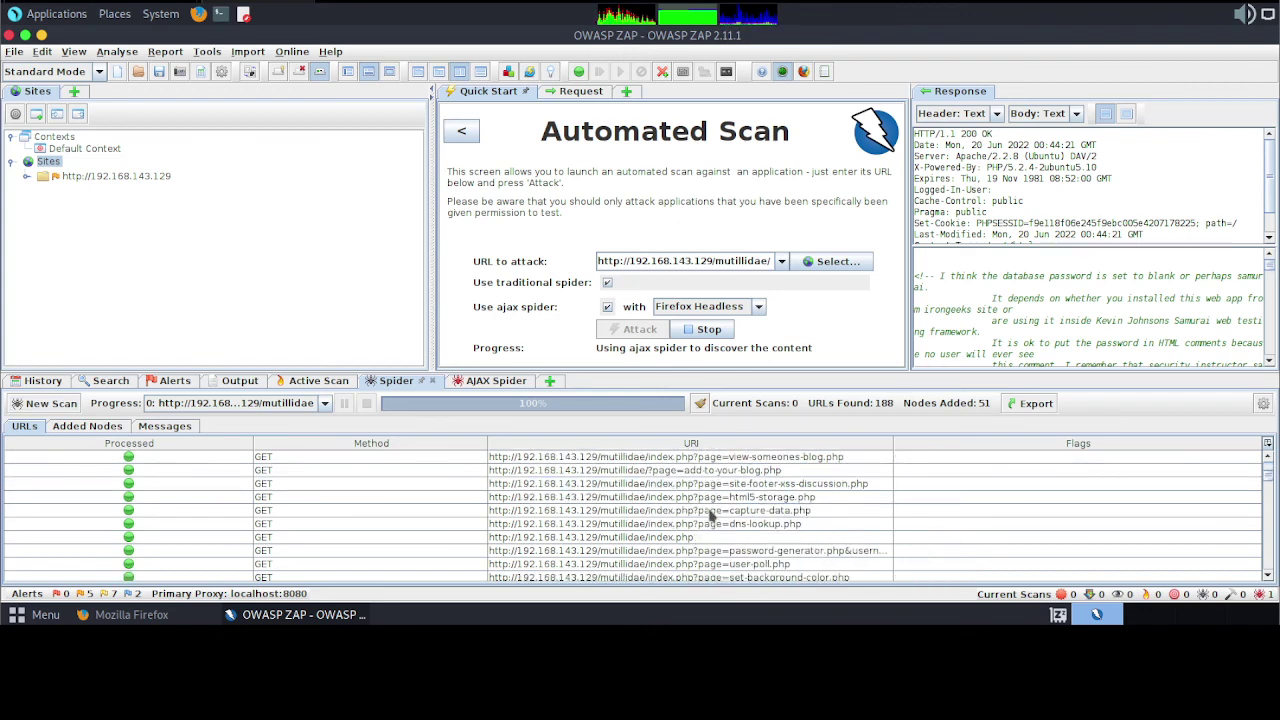
scroll(709, 514, "down", 6)
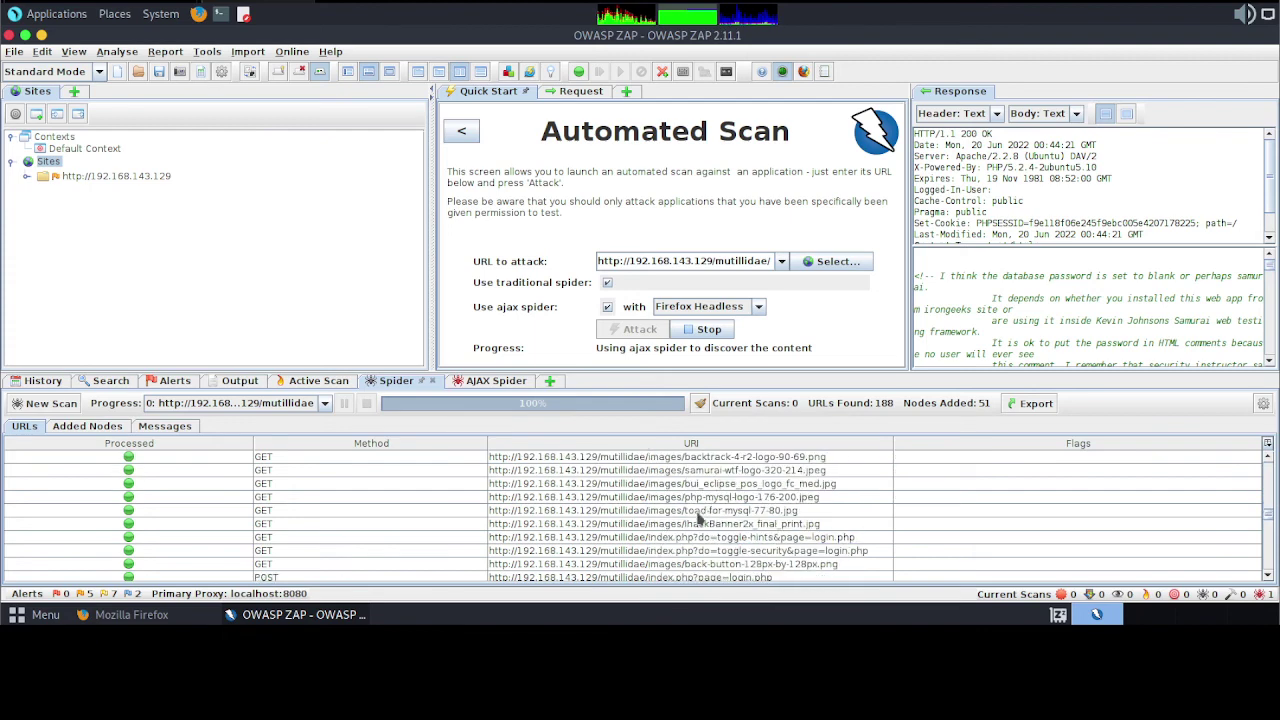
left_click(622, 523)
- Review the requests crawled by the AJAX spider, including their response codes and highest alert levels
left_click(484, 384)
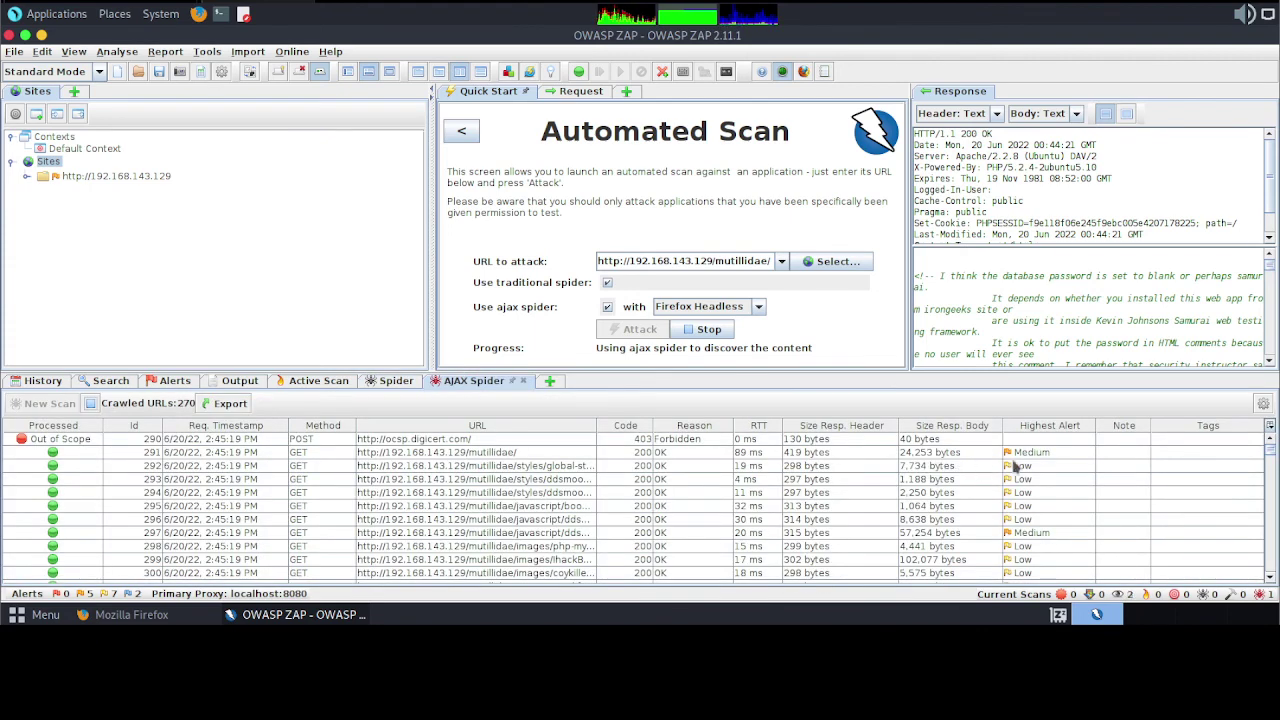
scroll(450, 540, "down", 15)
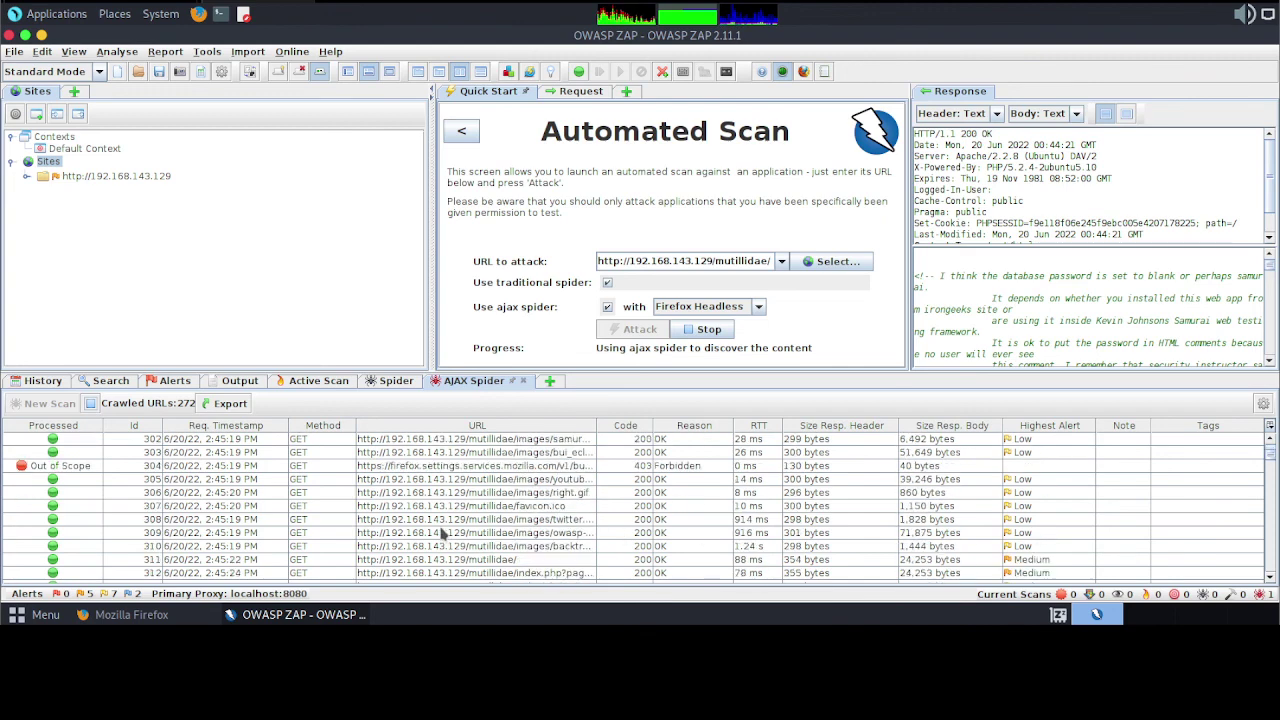
scroll(441, 535, "down", 10)
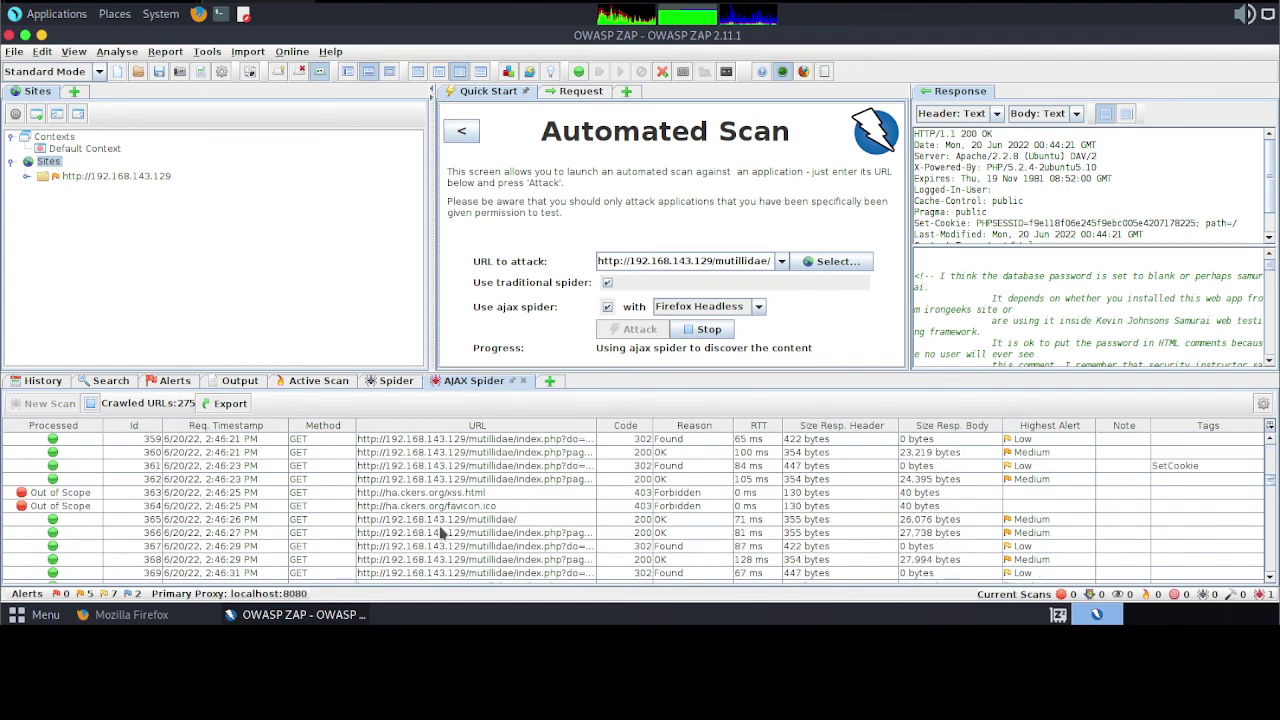
scroll(441, 535, "up", 20)
scroll(446, 532, "up", 3)
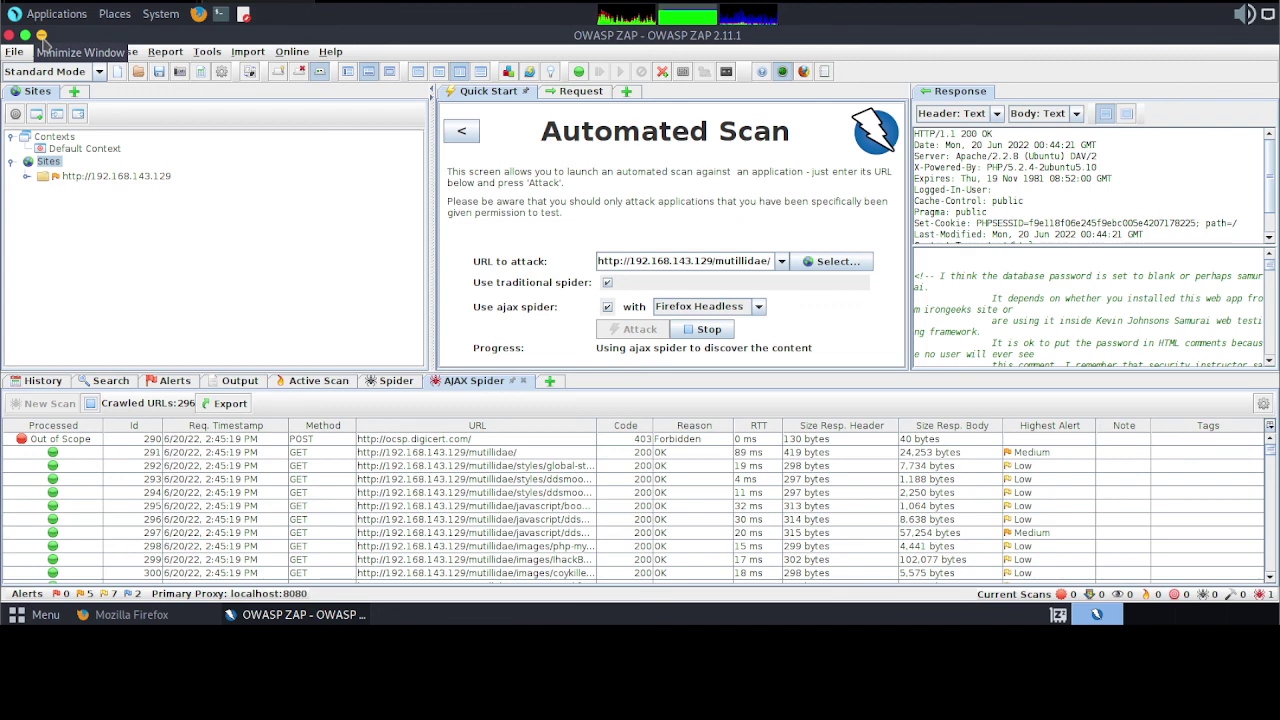
- Minimize the OWASP ZAP and Firefox windows to reveal the Parrot OS desktop
left_click(41, 36)
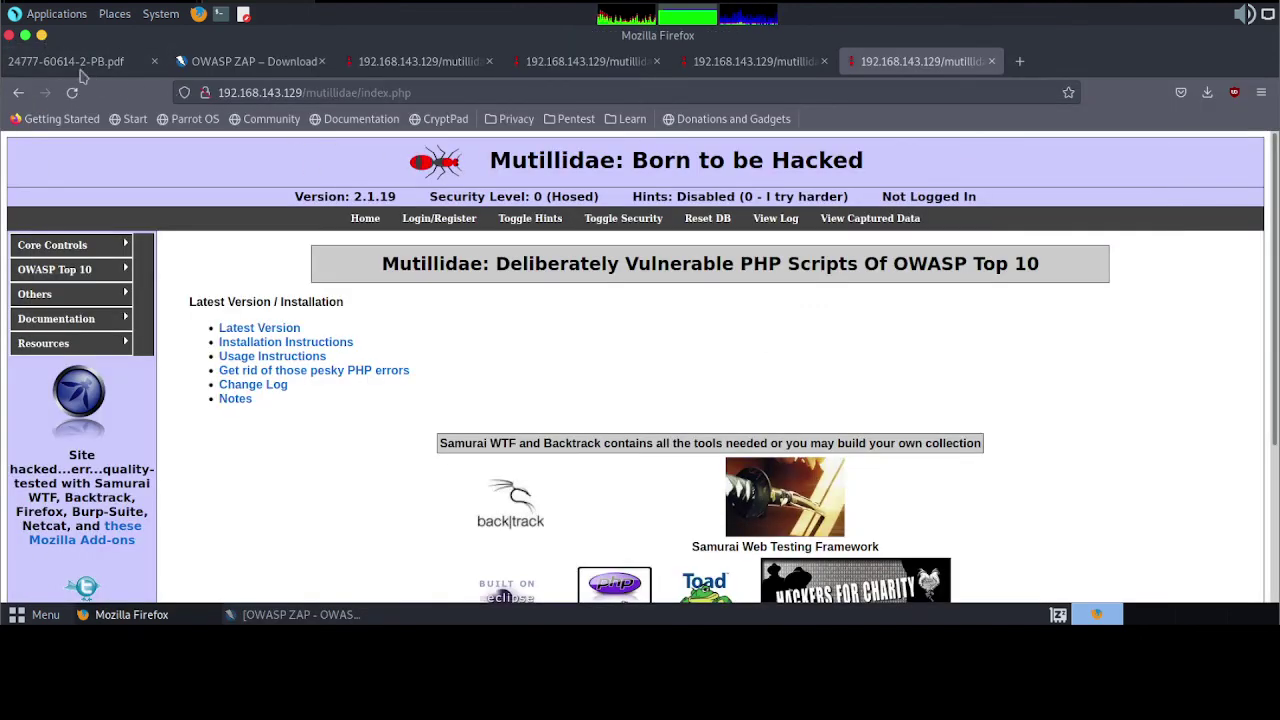
left_click(41, 36)
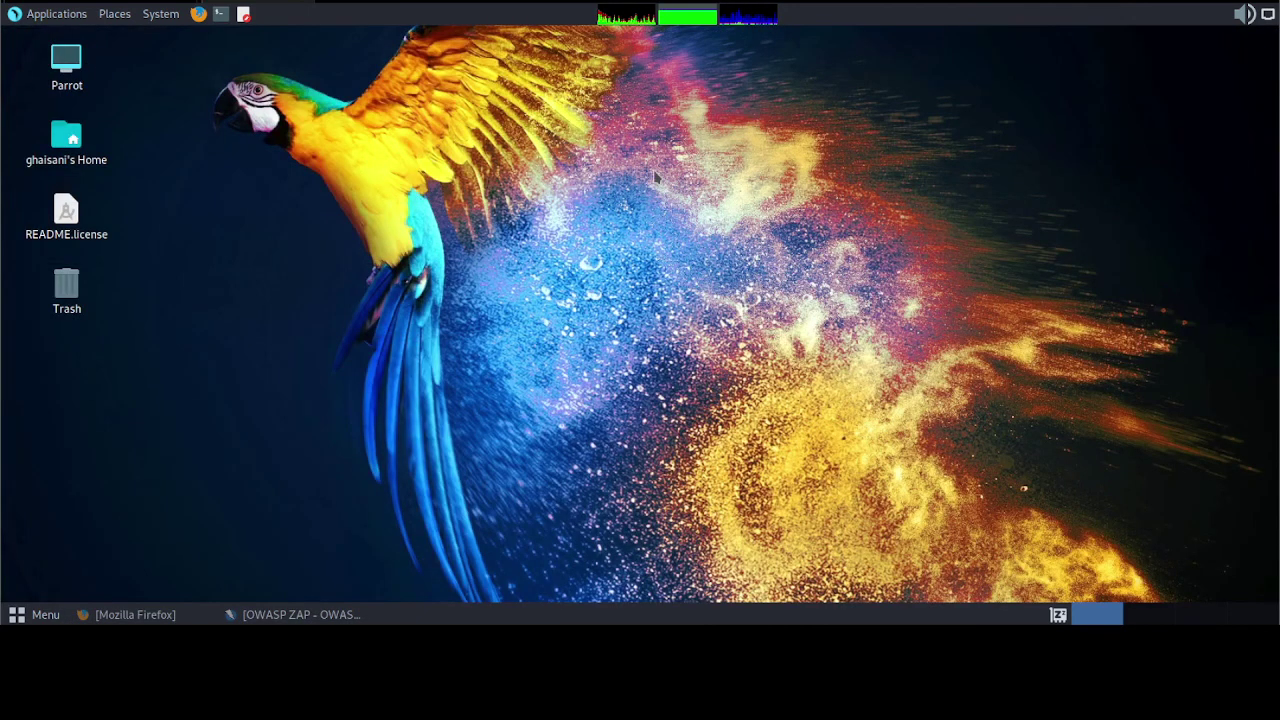